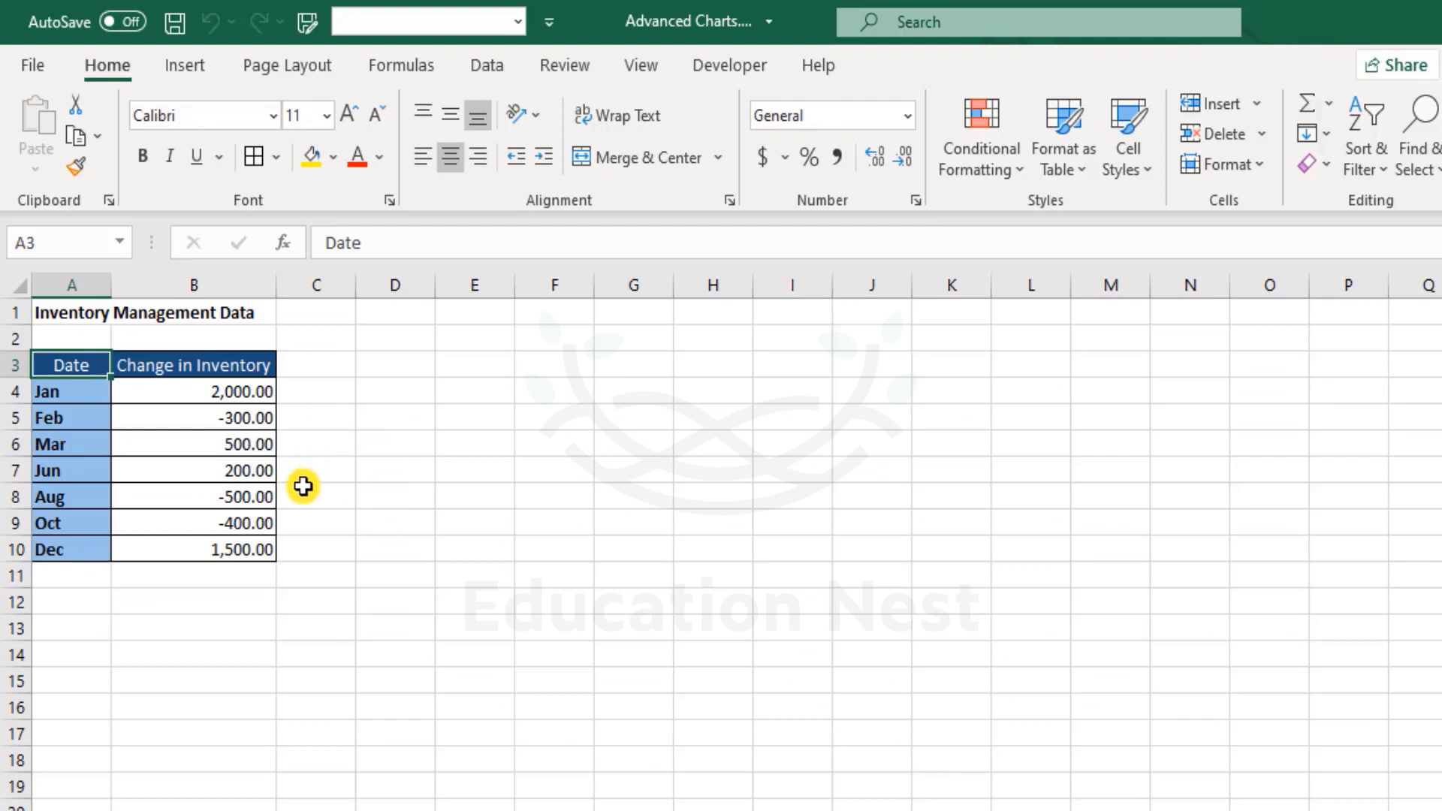
Step: Review the Change in Inventory values, focusing on the January and December rows
{"action": "left_click_drag", "start_coordinate": [184, 393], "coordinate": [215, 541]}
{"action": "left_click_drag", "start_coordinate": [45, 391], "coordinate": [255, 390]}
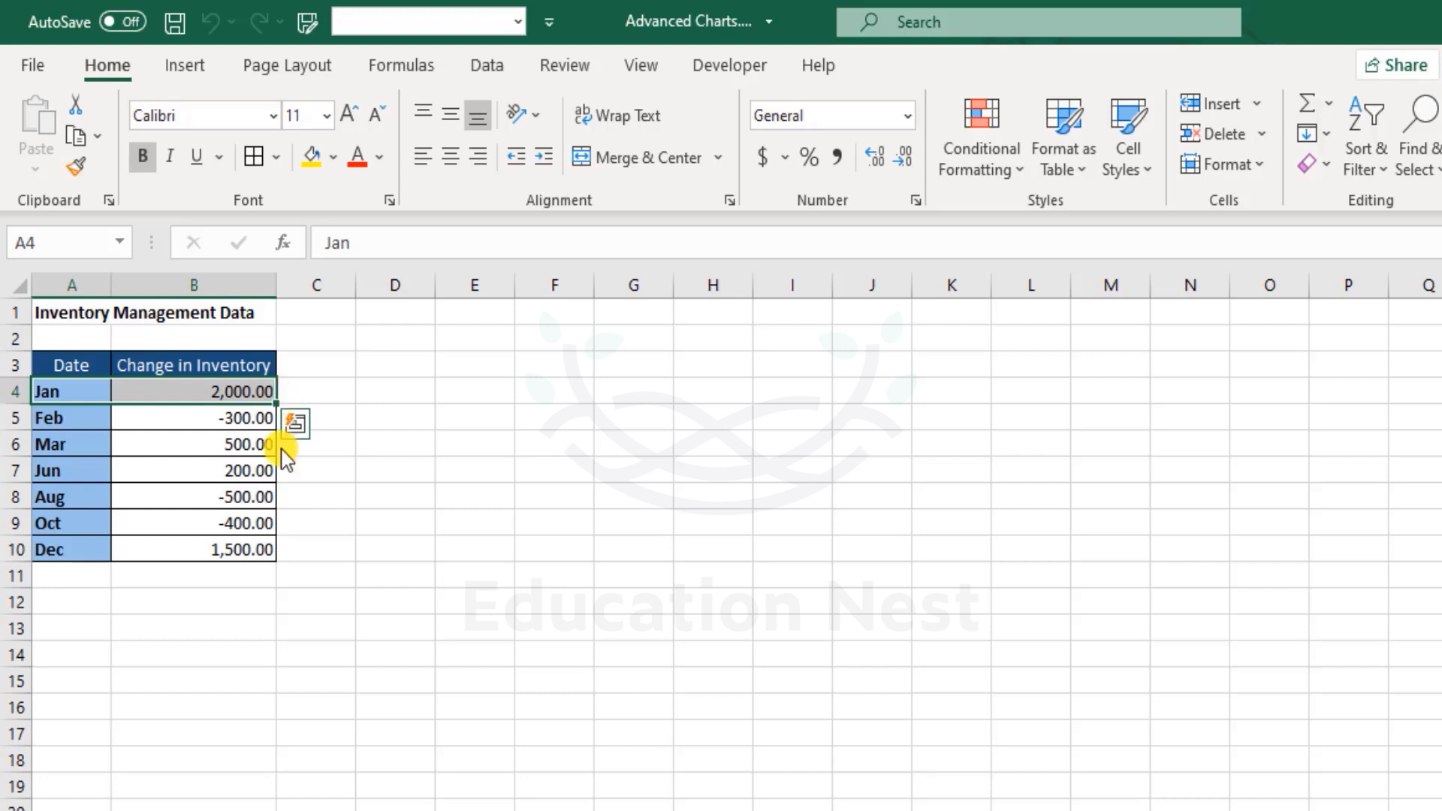
{"action": "left_click", "coordinate": [89, 546]}
{"action": "left_click_drag", "start_coordinate": [89, 546], "coordinate": [203, 552]}
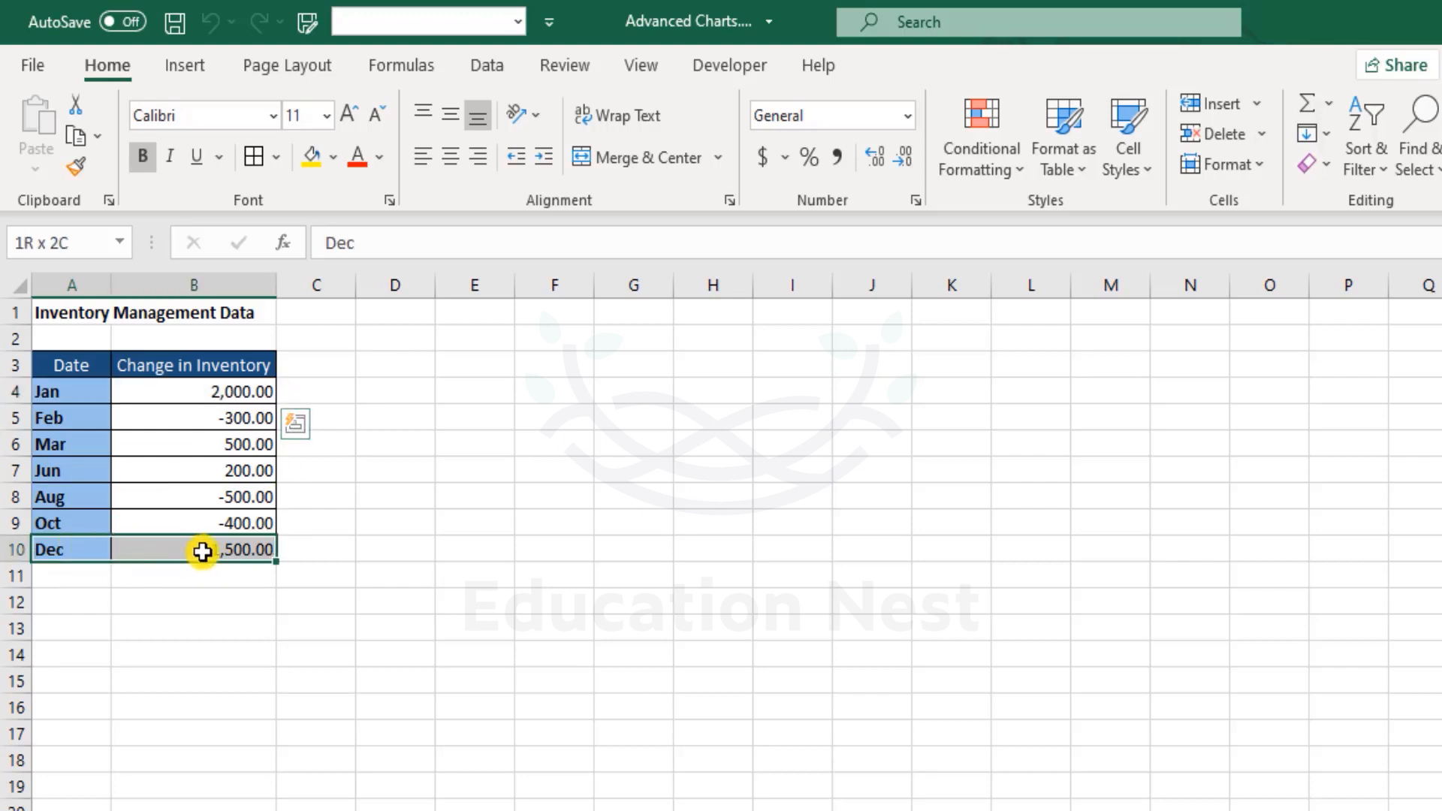
{"action": "left_click_drag", "start_coordinate": [203, 552], "coordinate": [201, 551]}
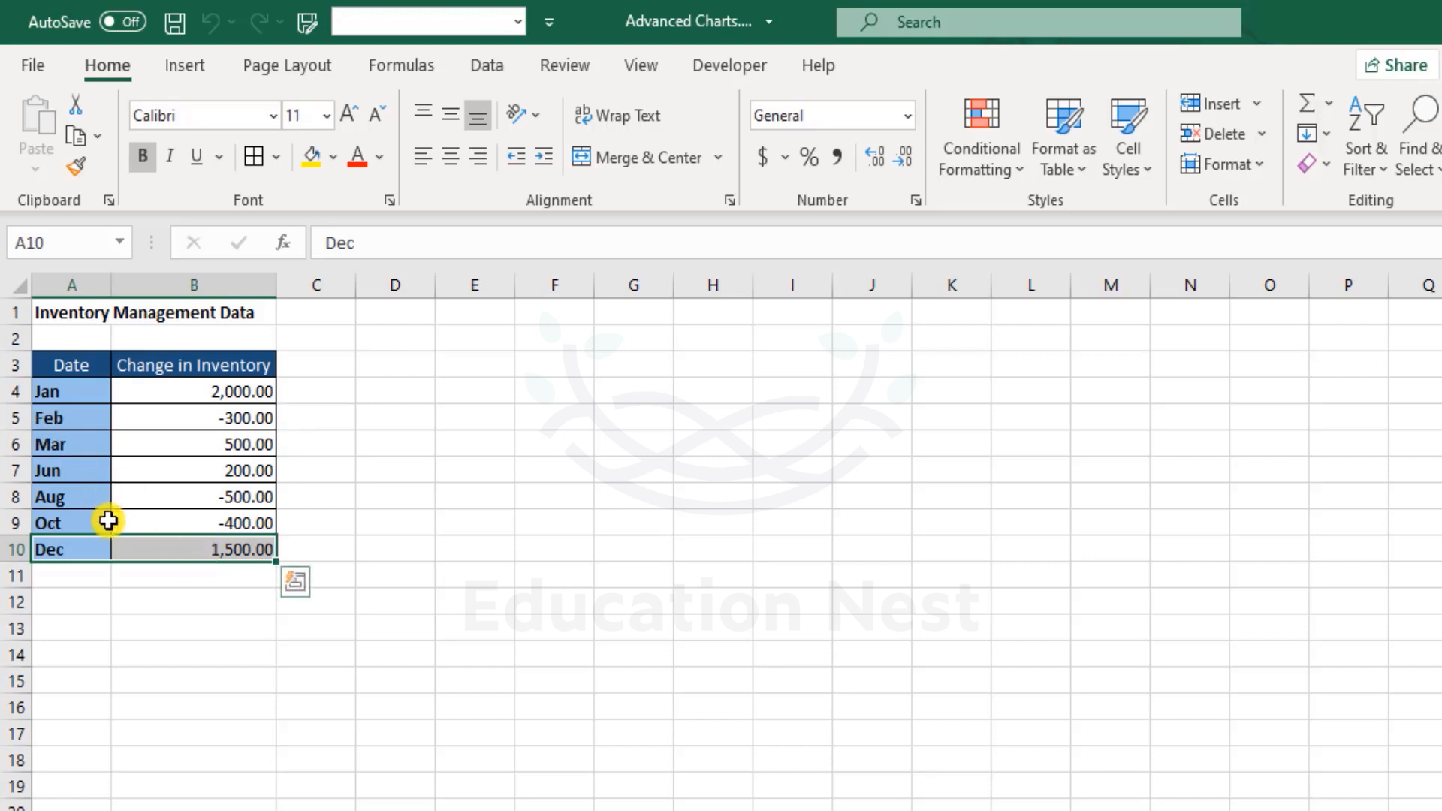
Step: Insert a recommended clustered column chart of the February to October inventory changes in A5:B9
{"action": "left_click_drag", "start_coordinate": [90, 421], "coordinate": [222, 526]}
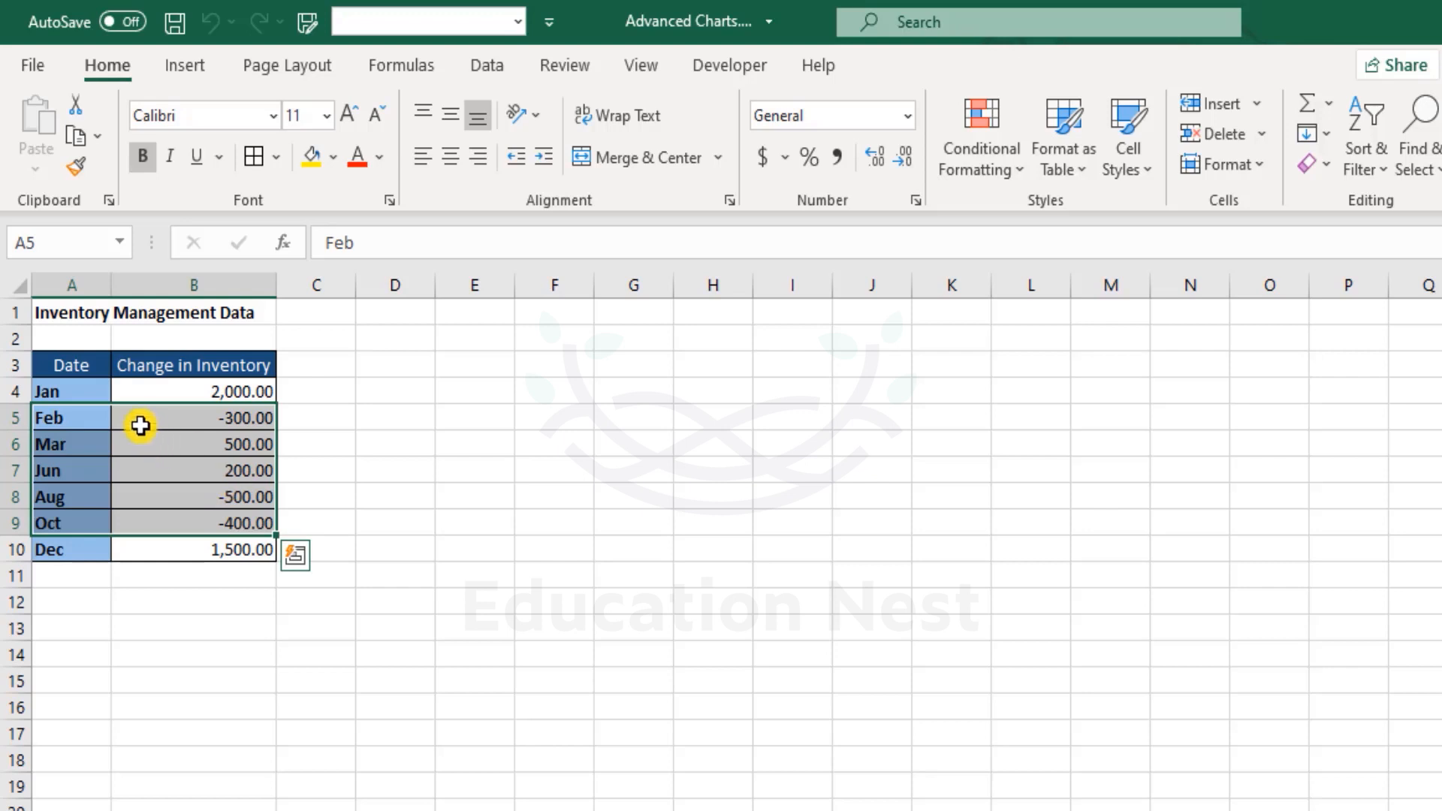
{"action": "left_click", "coordinate": [199, 72]}
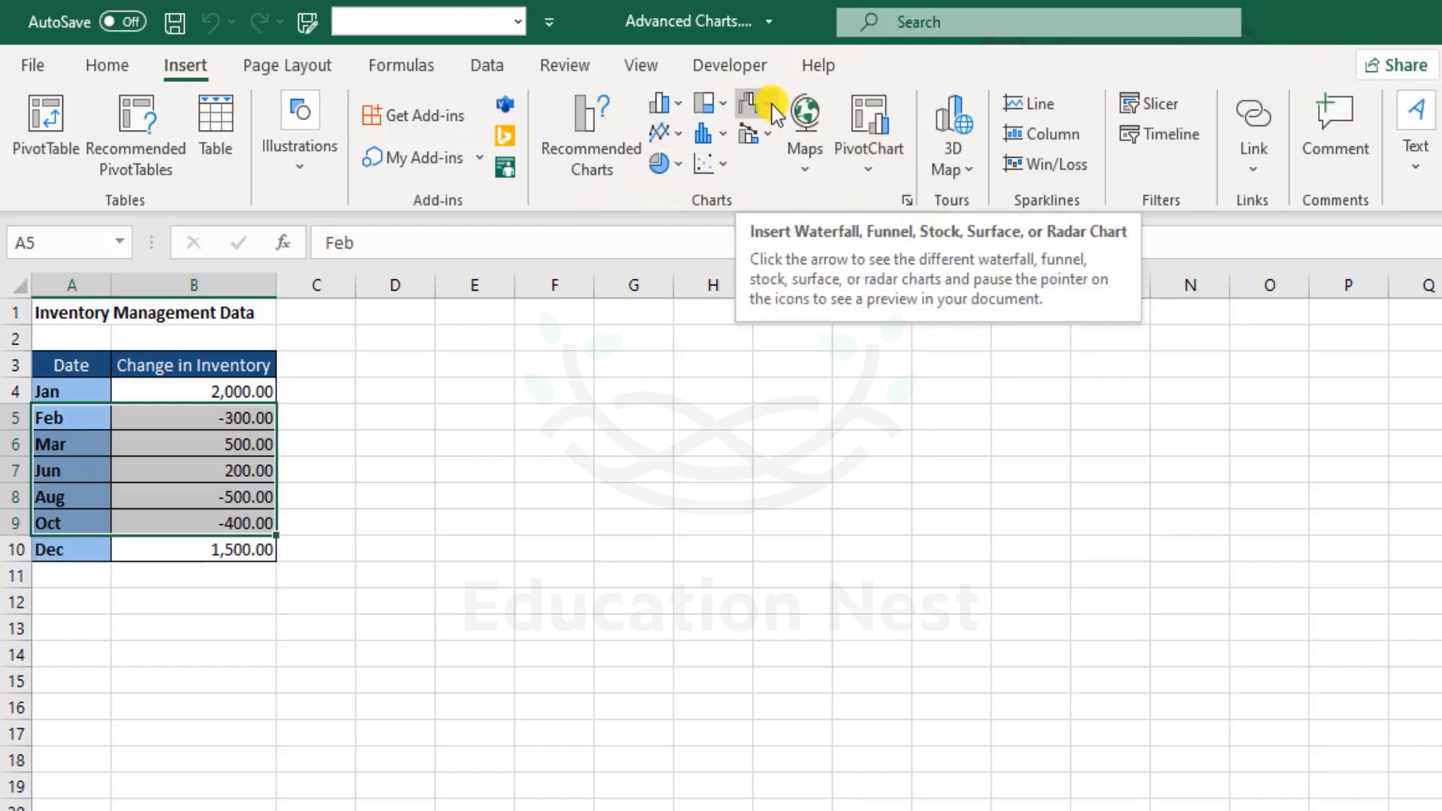
{"action": "left_click", "coordinate": [911, 203]}
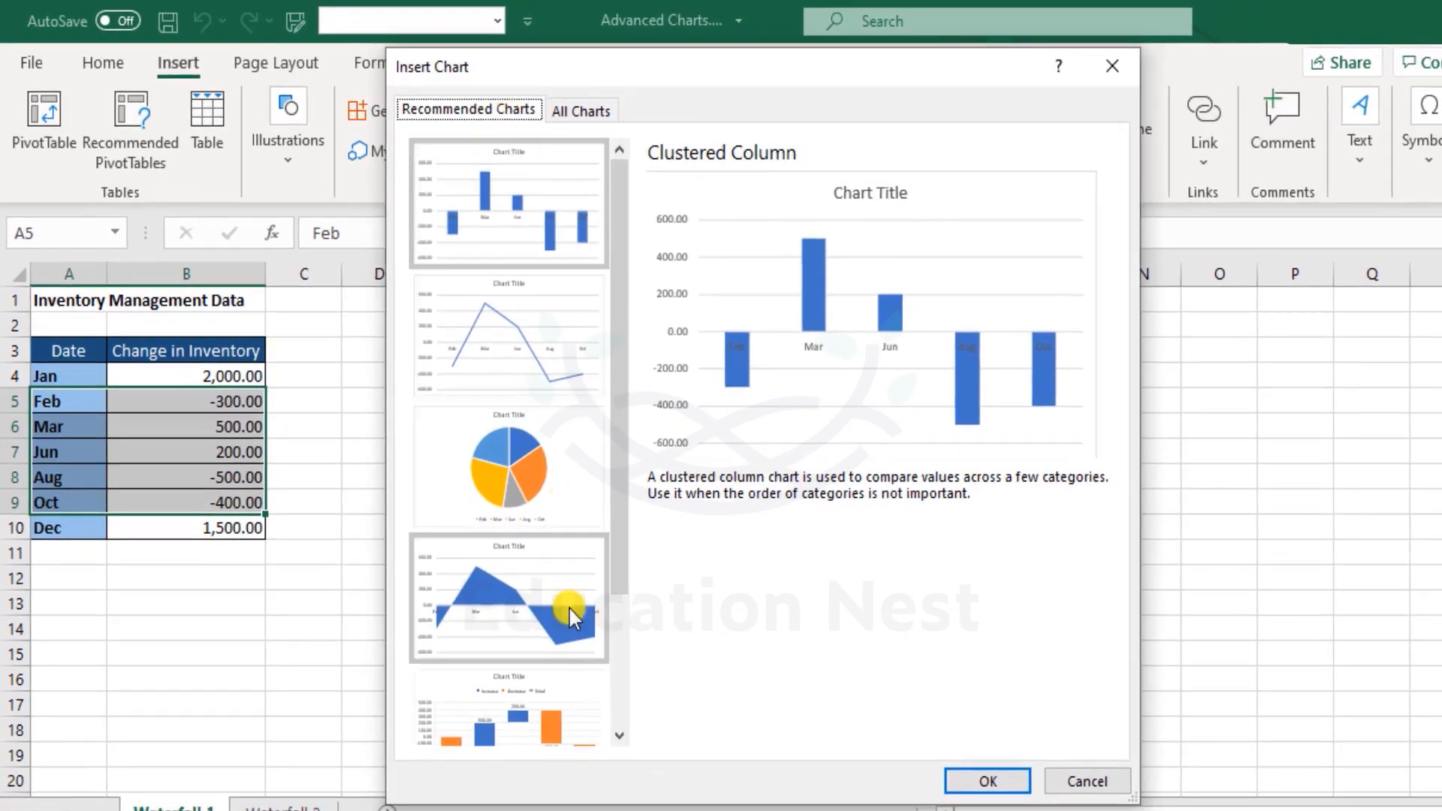
{"action": "left_click_drag", "start_coordinate": [620, 182], "coordinate": [632, 291]}
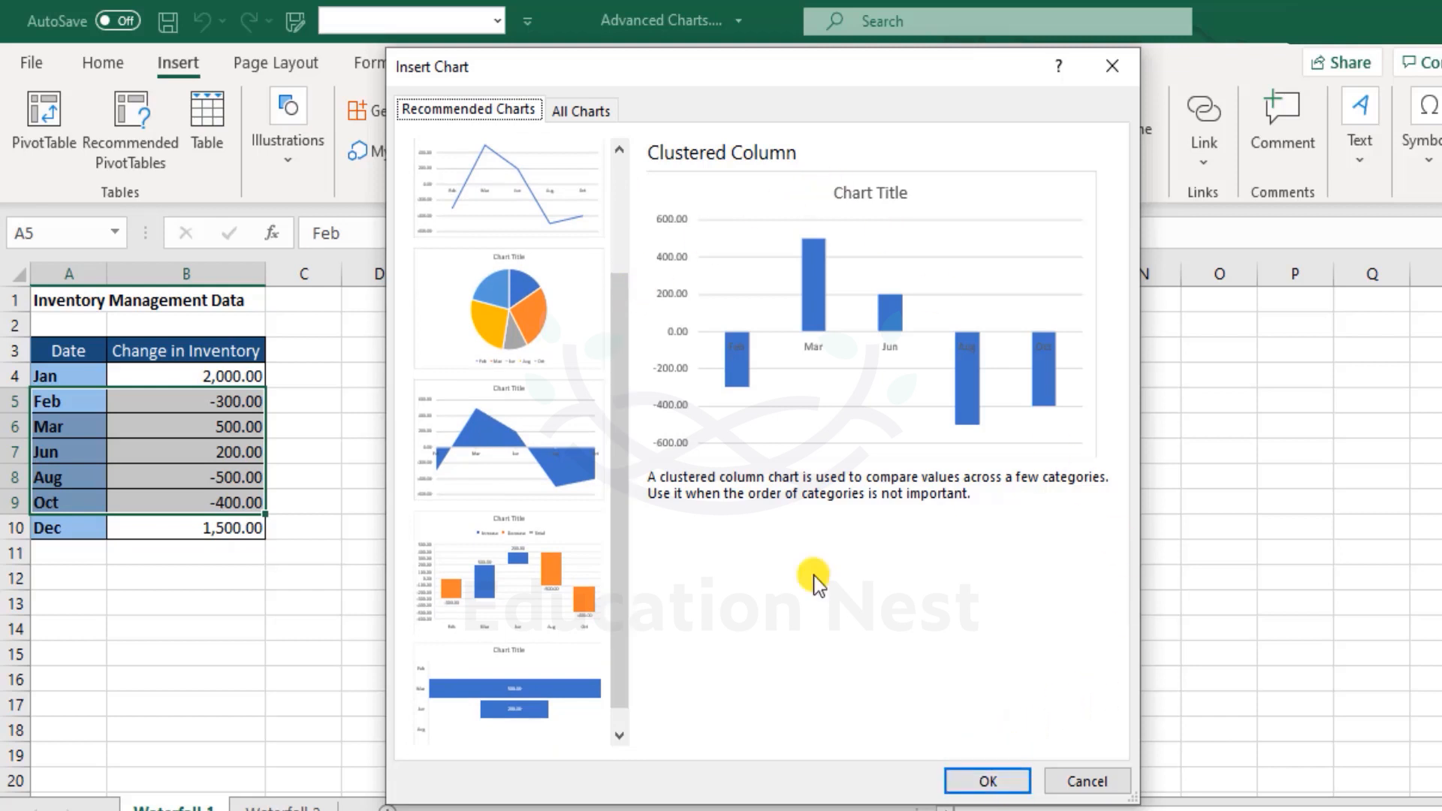
{"action": "left_click", "coordinate": [616, 192]}
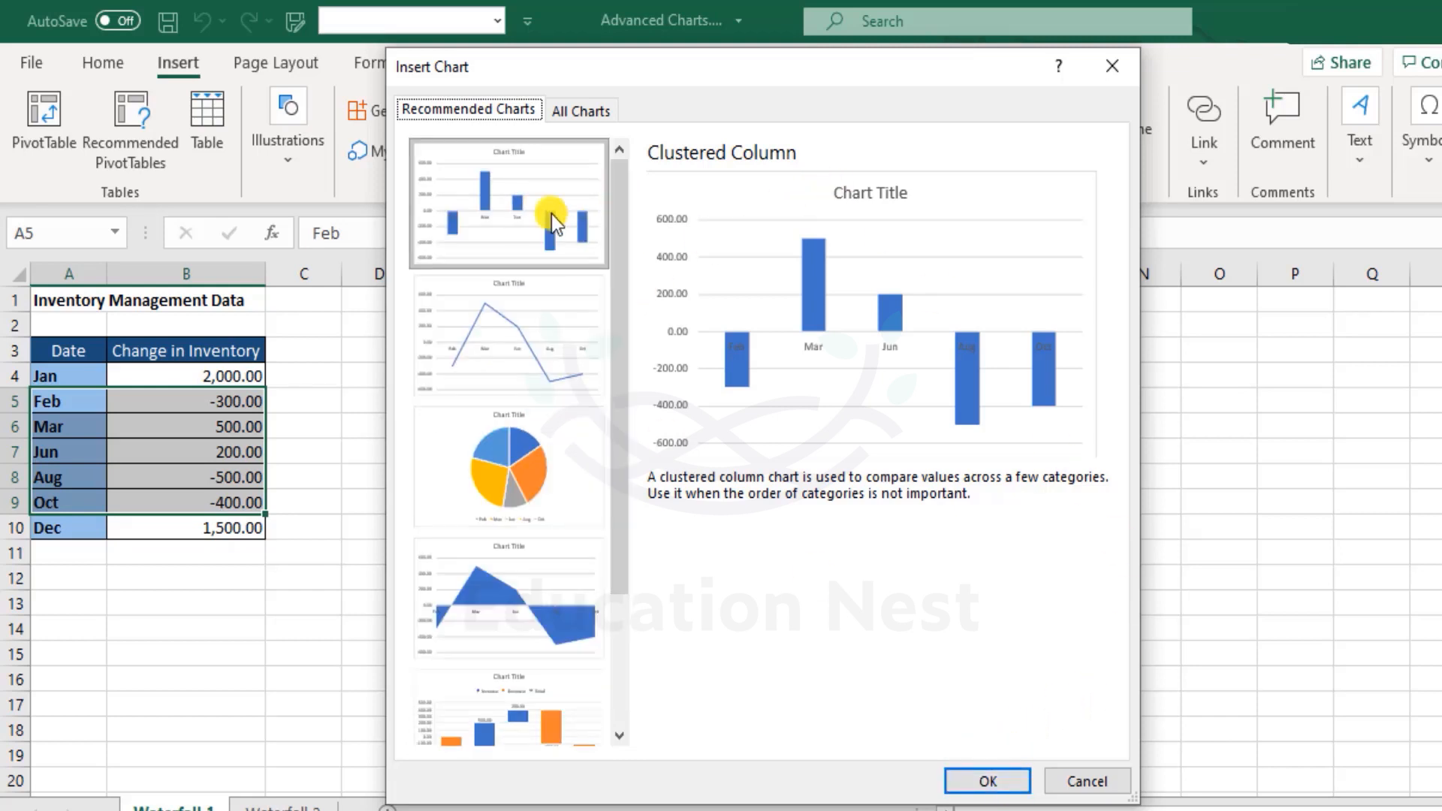
{"action": "left_click", "coordinate": [544, 346]}
{"action": "left_click", "coordinate": [529, 211]}
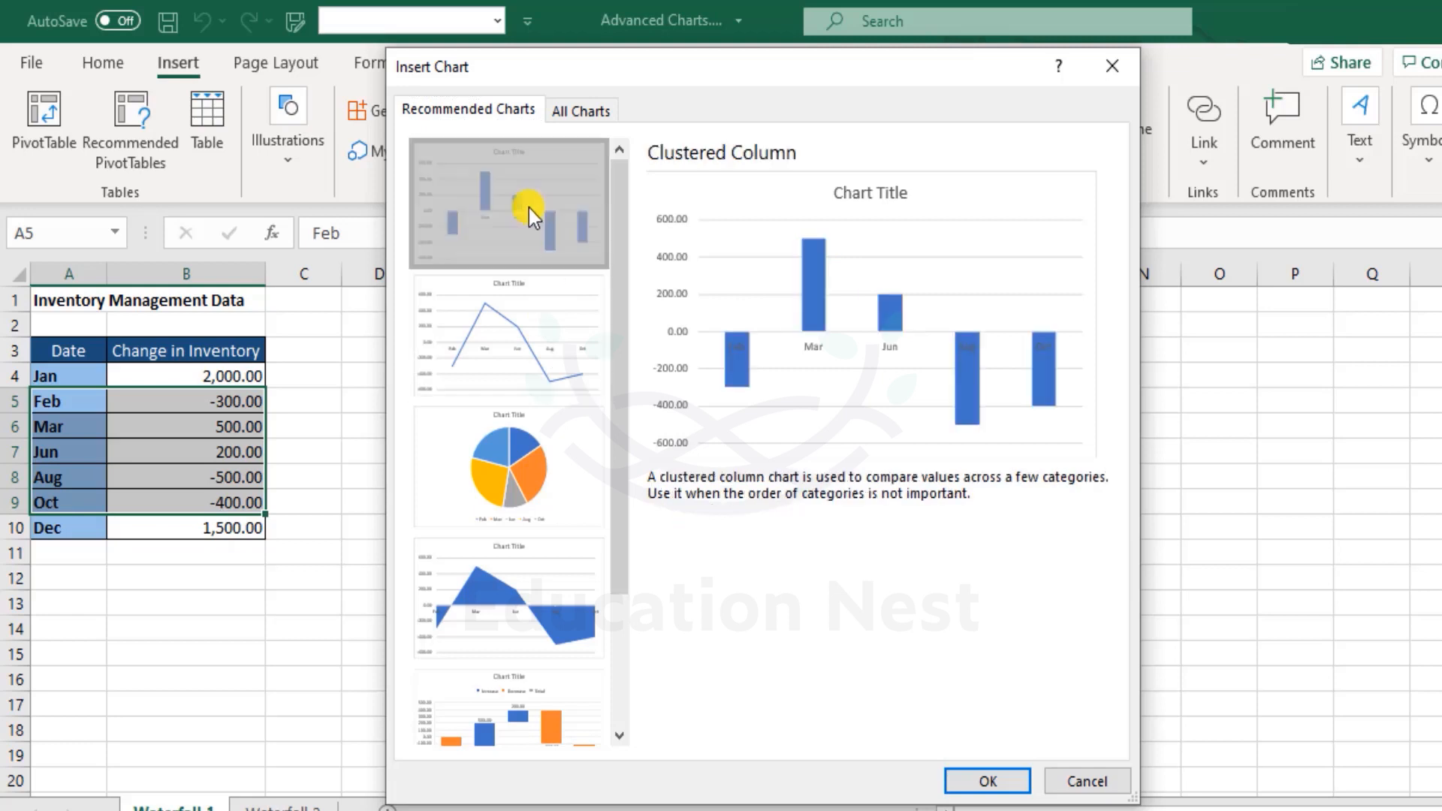
{"action": "left_click", "coordinate": [992, 765]}
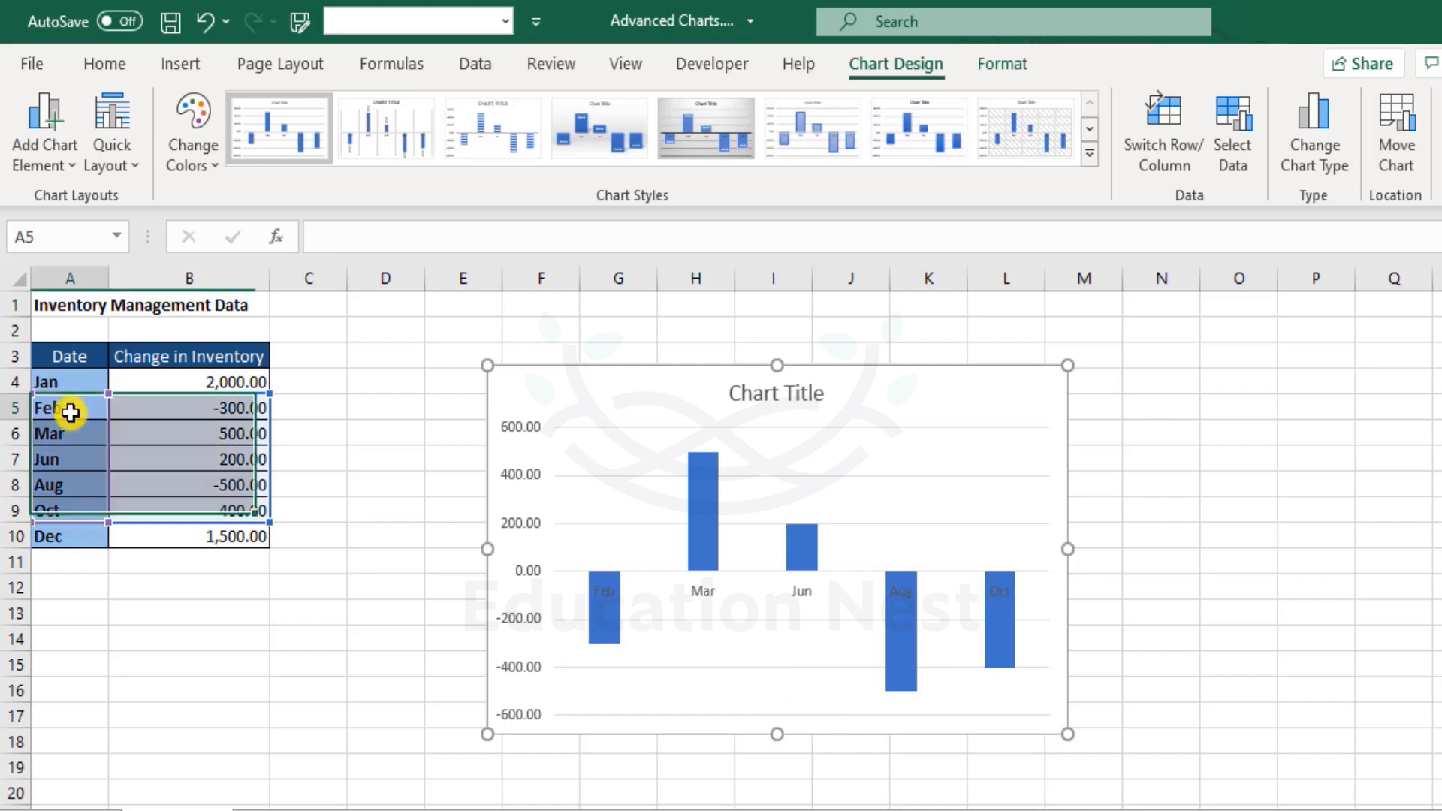
Step: Compare the February row with its column in the chart and undo the chart insertion
{"action": "left_click_drag", "start_coordinate": [71, 413], "coordinate": [241, 413]}
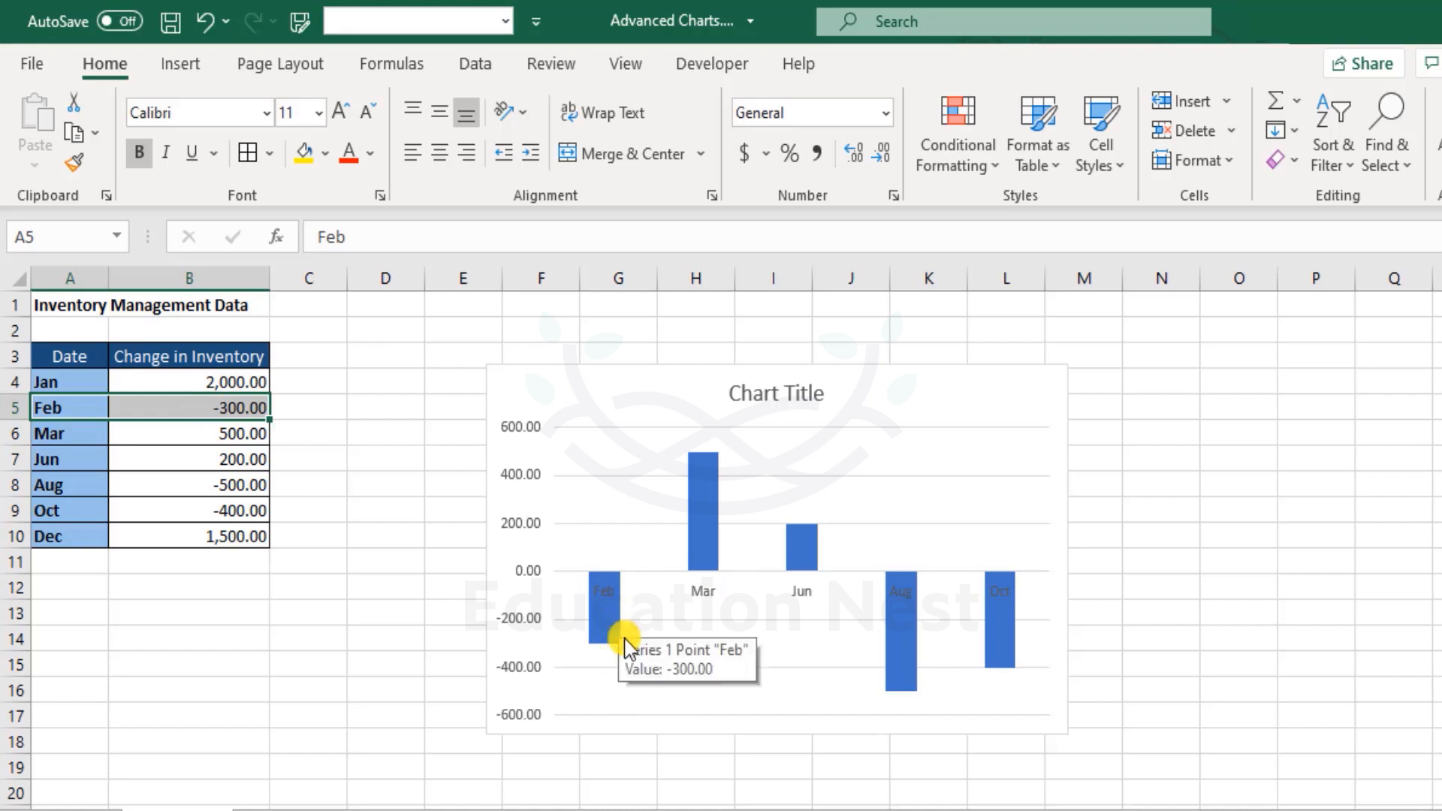
{"action": "mouse_move", "coordinate": [622, 602]}
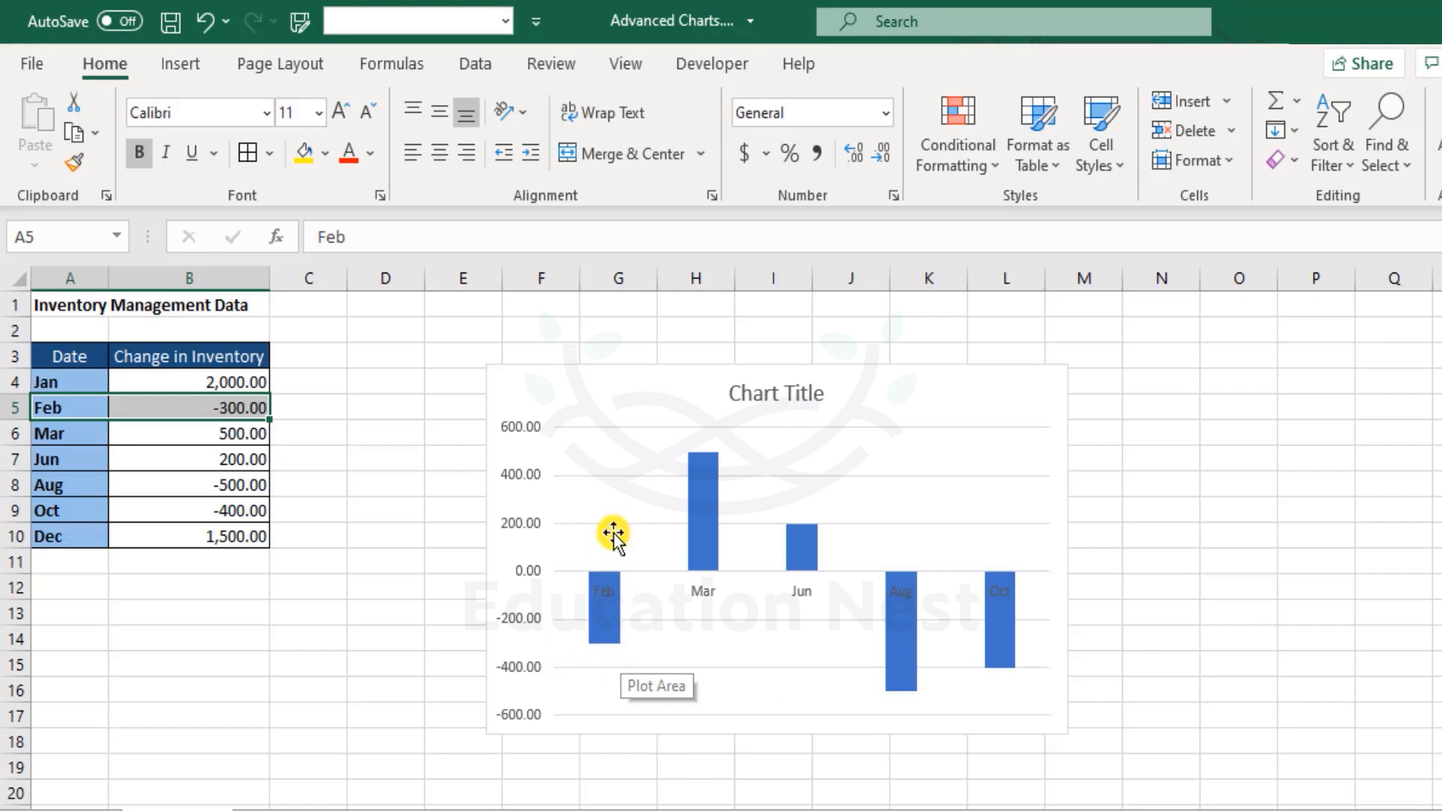
{"action": "left_click", "coordinate": [593, 398]}
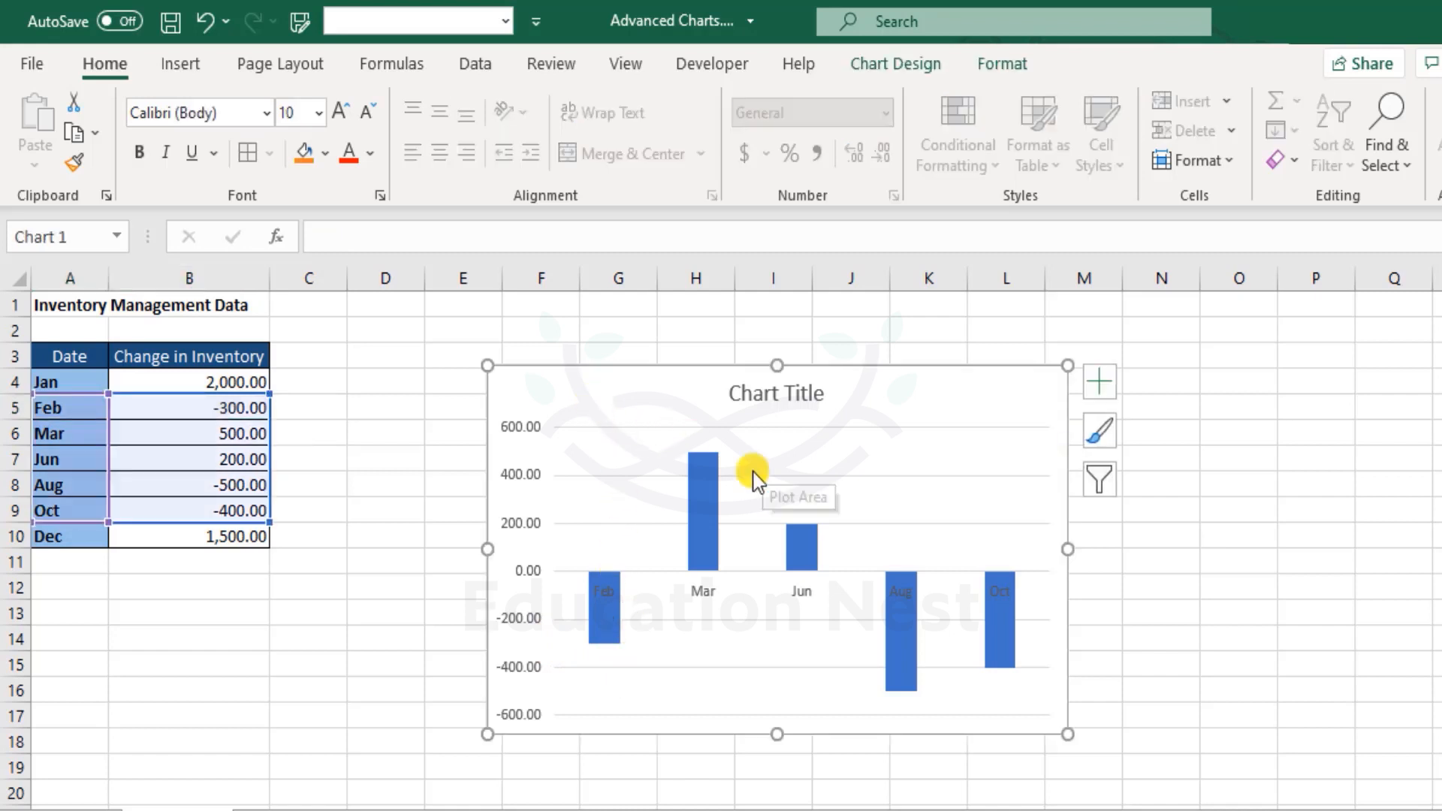
{"action": "key", "text": "ctrl+z"}
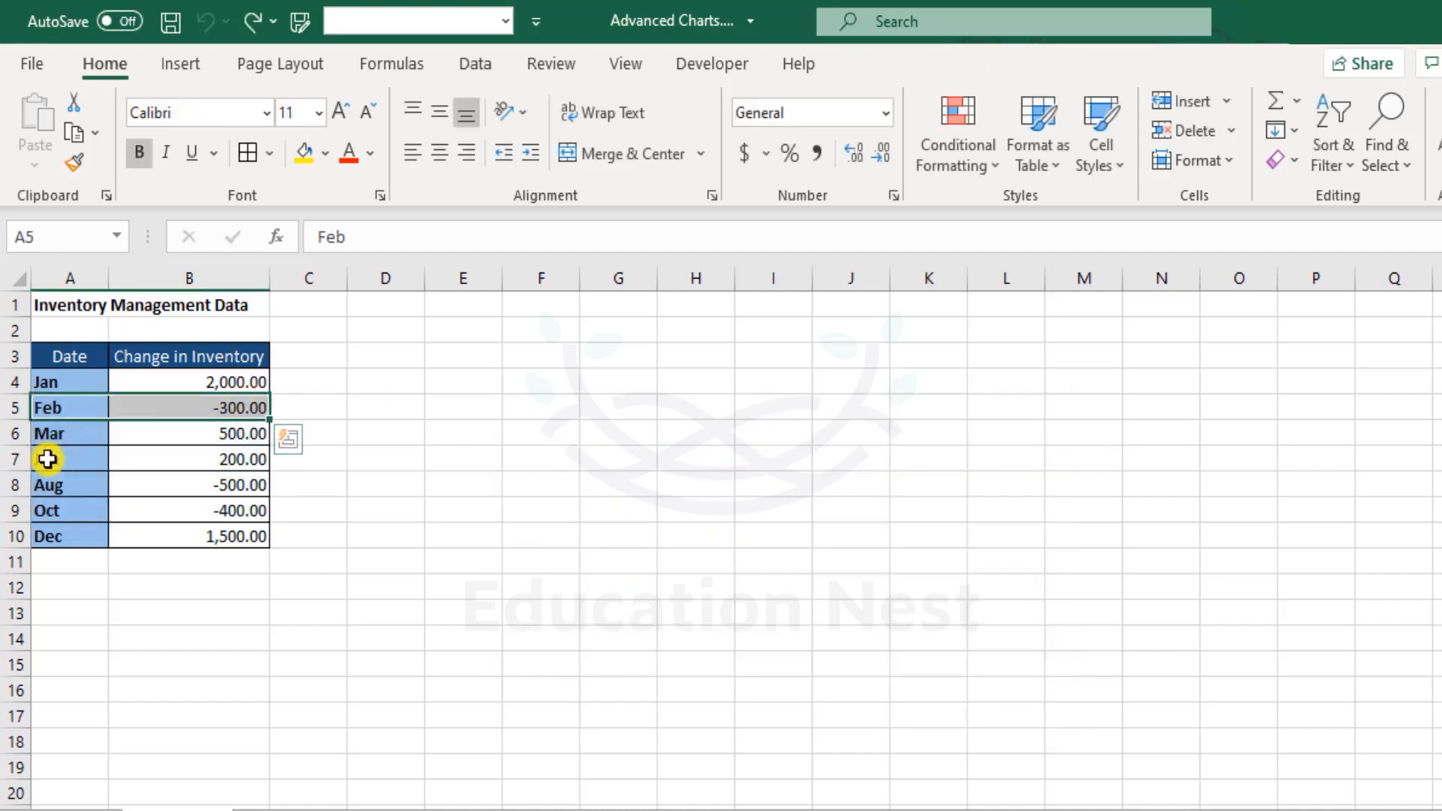
Step: Rename the Date column header in A3 to Months
{"action": "left_click_drag", "start_coordinate": [54, 359], "coordinate": [241, 538]}
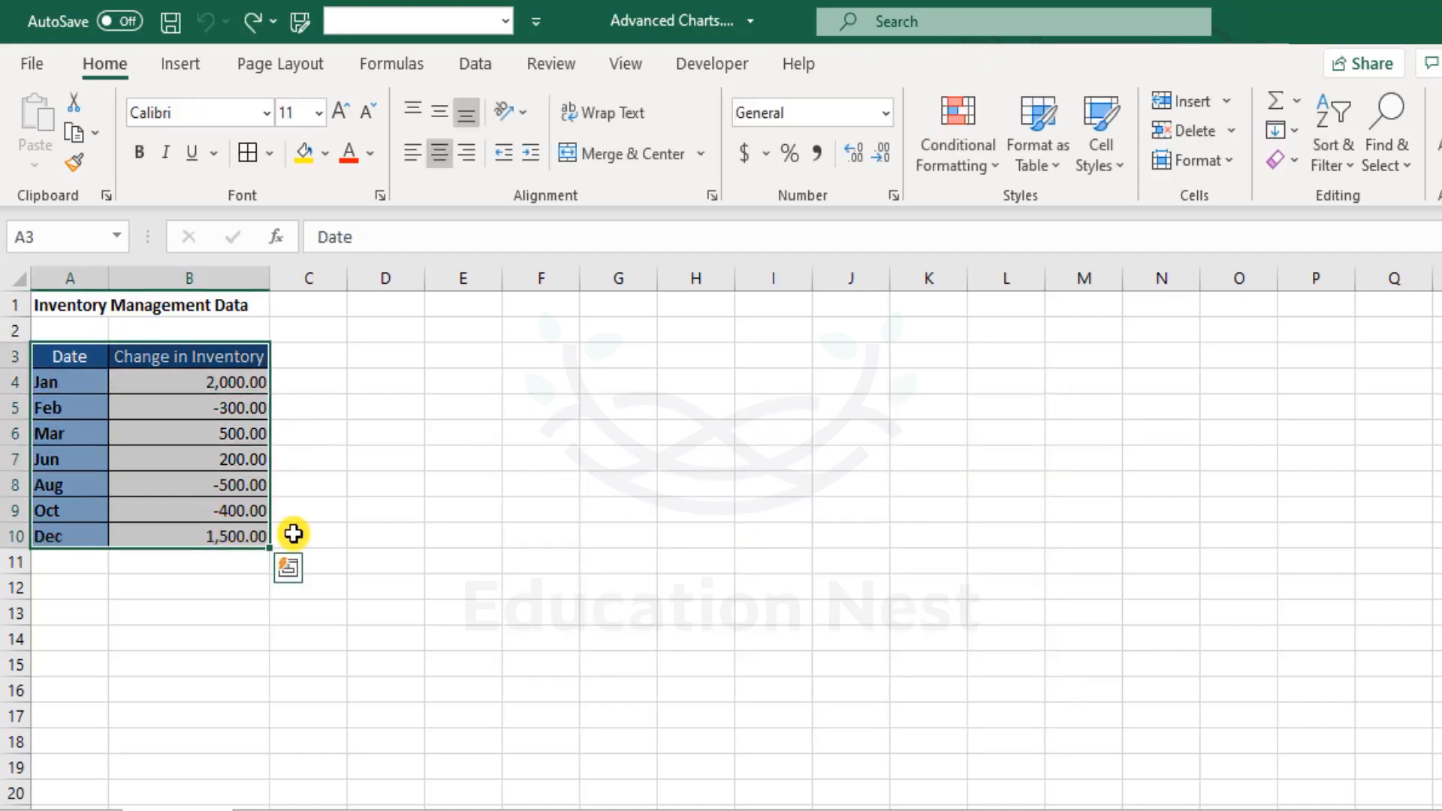
{"action": "left_click", "coordinate": [60, 358]}
{"action": "type", "text": "Months"}
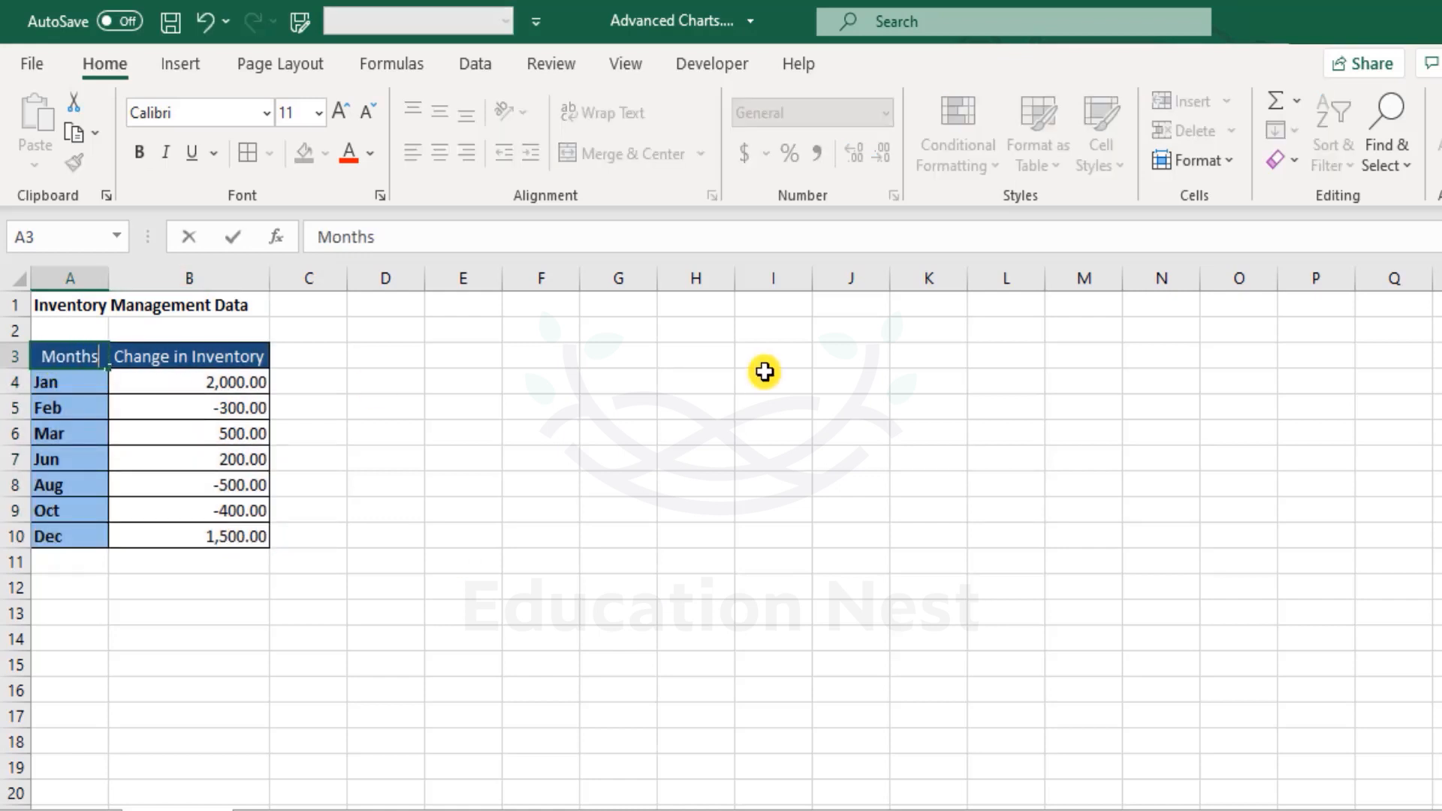
{"action": "key", "text": "Return"}
Step: Insert a waterfall chart from the complete inventory table, A3:B10, including its headers
{"action": "left_click", "coordinate": [86, 353]}
{"action": "left_click_drag", "start_coordinate": [87, 353], "coordinate": [248, 532]}
{"action": "left_click", "coordinate": [190, 68]}
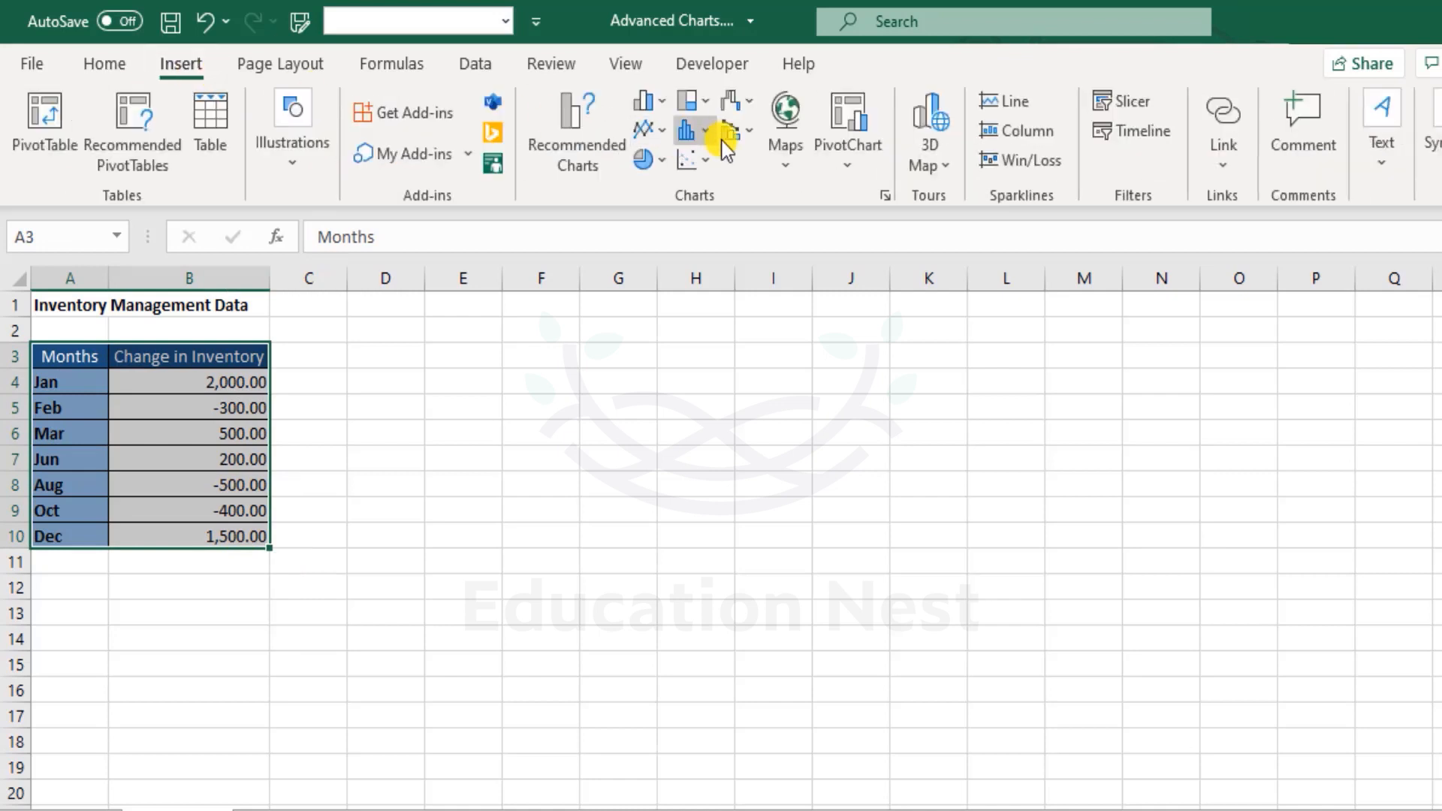
{"action": "left_click", "coordinate": [733, 102]}
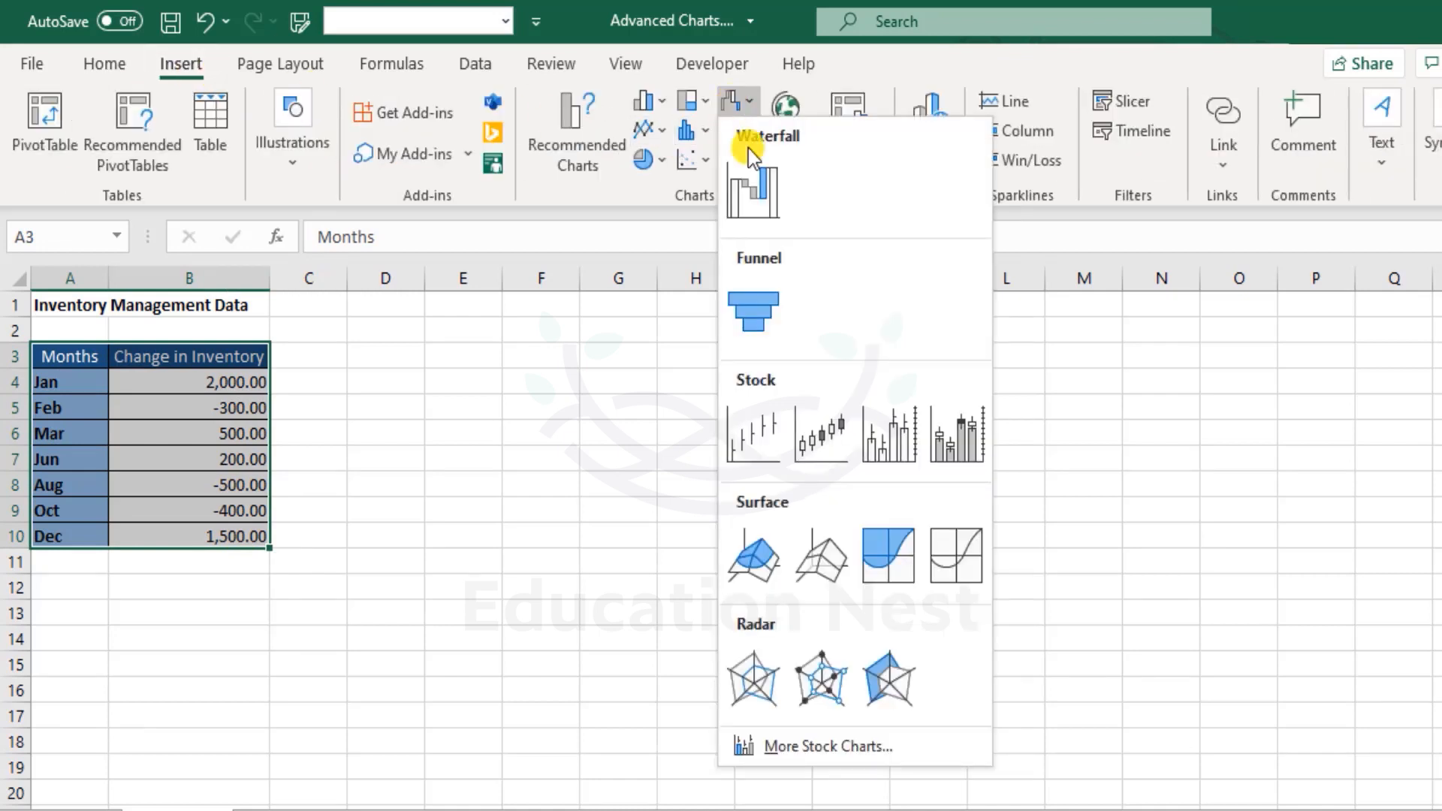
{"action": "left_click", "coordinate": [758, 203]}
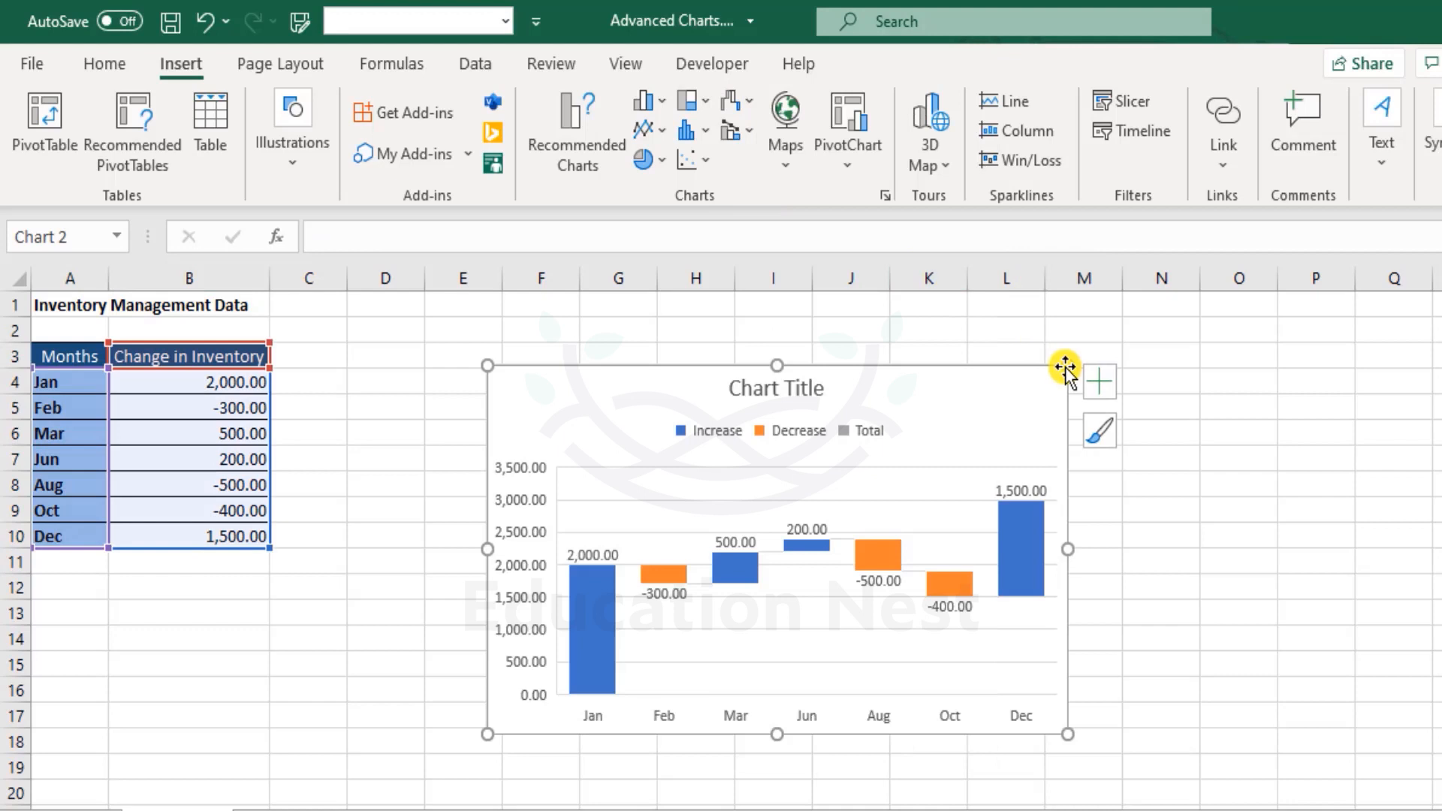
Step: Remove the chart title from the waterfall chart, keeping the legend
{"action": "left_click", "coordinate": [1100, 382]}
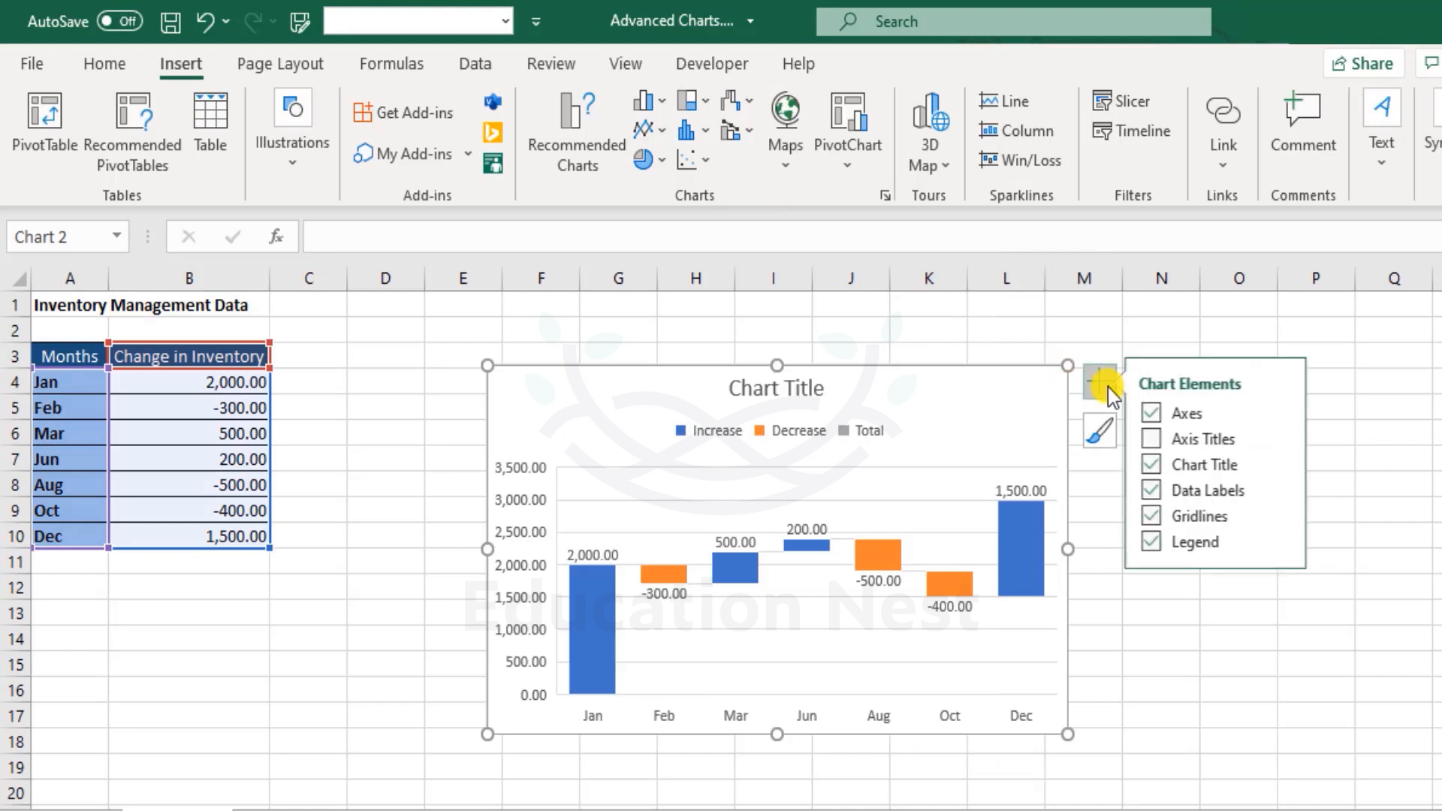
{"action": "left_click", "coordinate": [1169, 471]}
{"action": "left_click", "coordinate": [697, 414]}
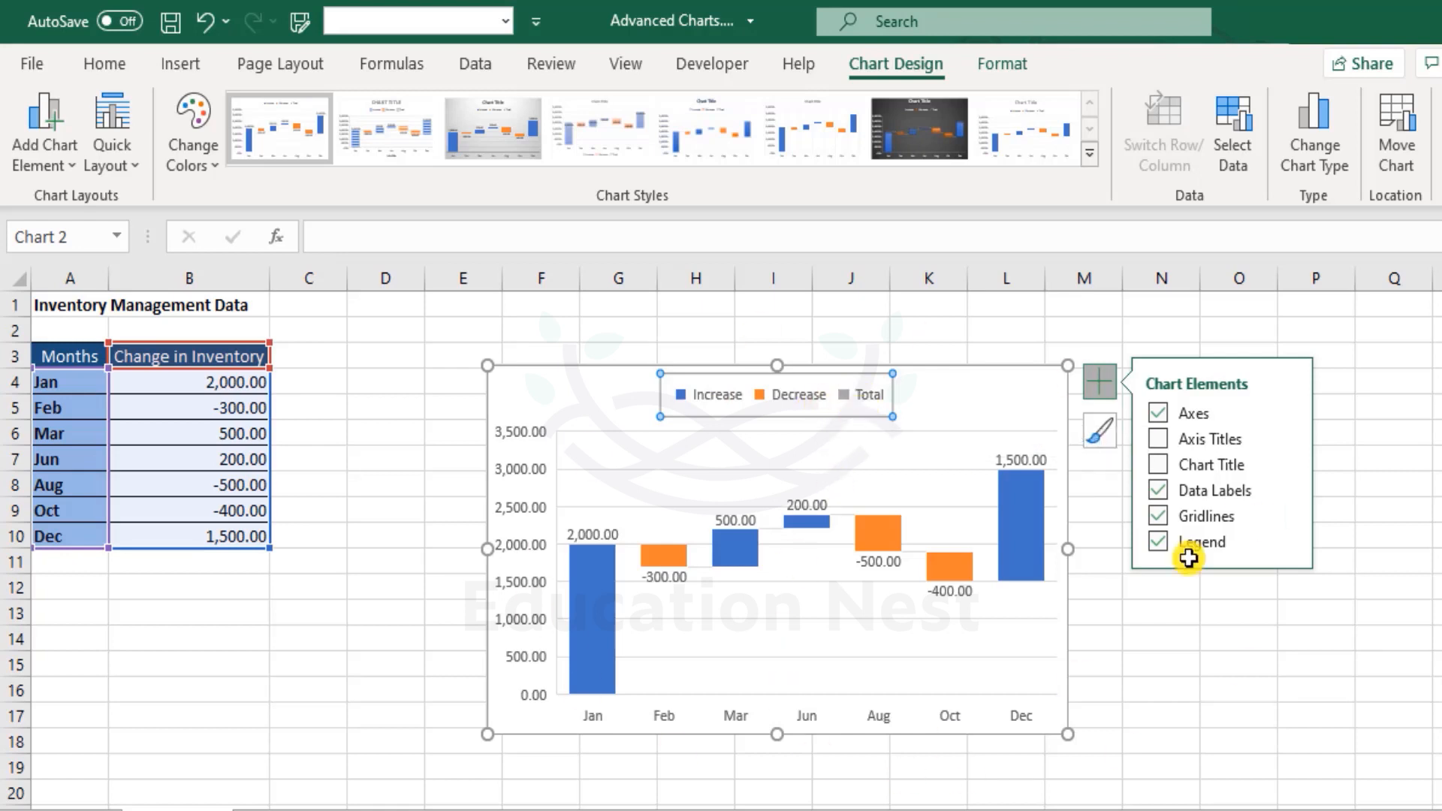
{"action": "left_click", "coordinate": [977, 379]}
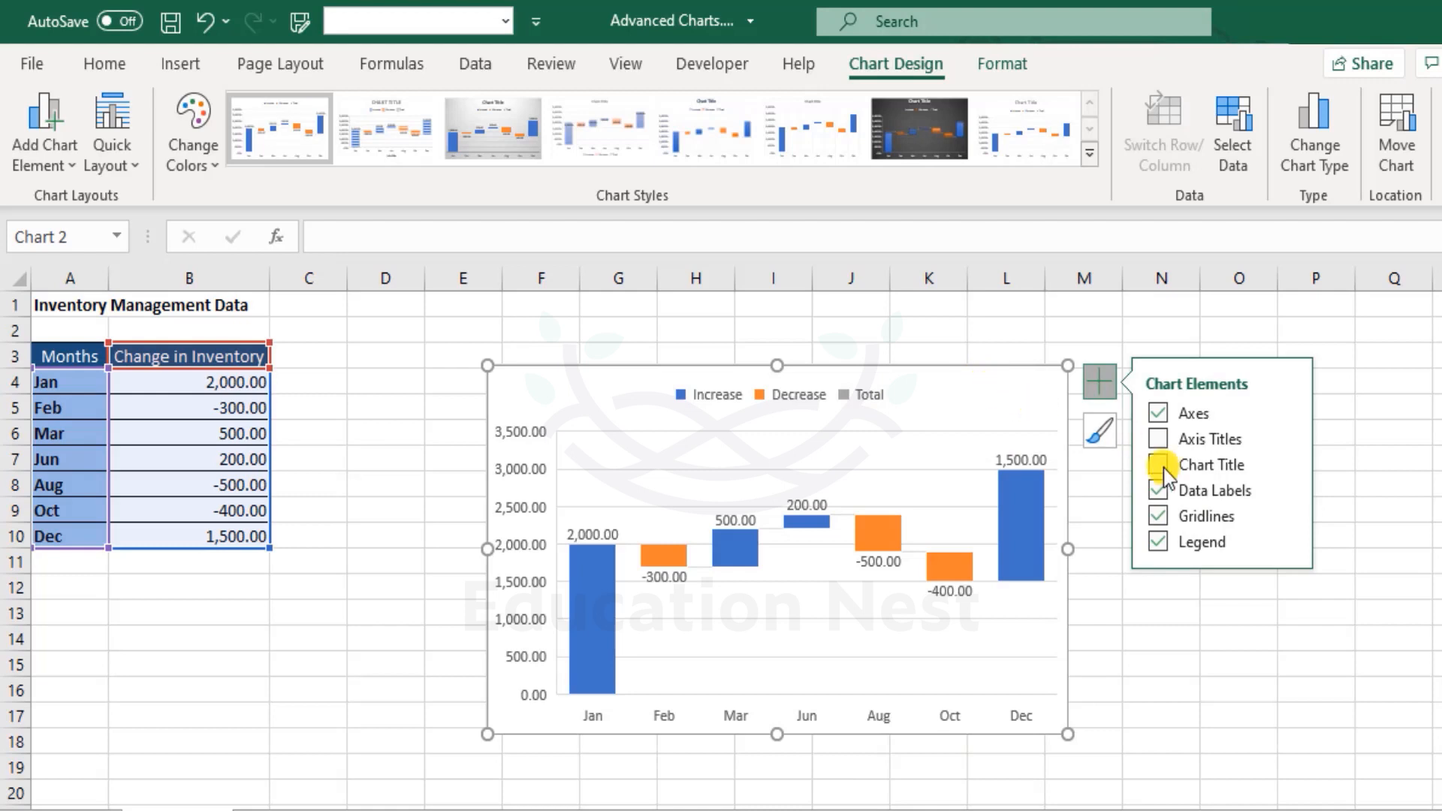
{"action": "left_click", "coordinate": [1238, 678]}
{"action": "left_click", "coordinate": [987, 380]}
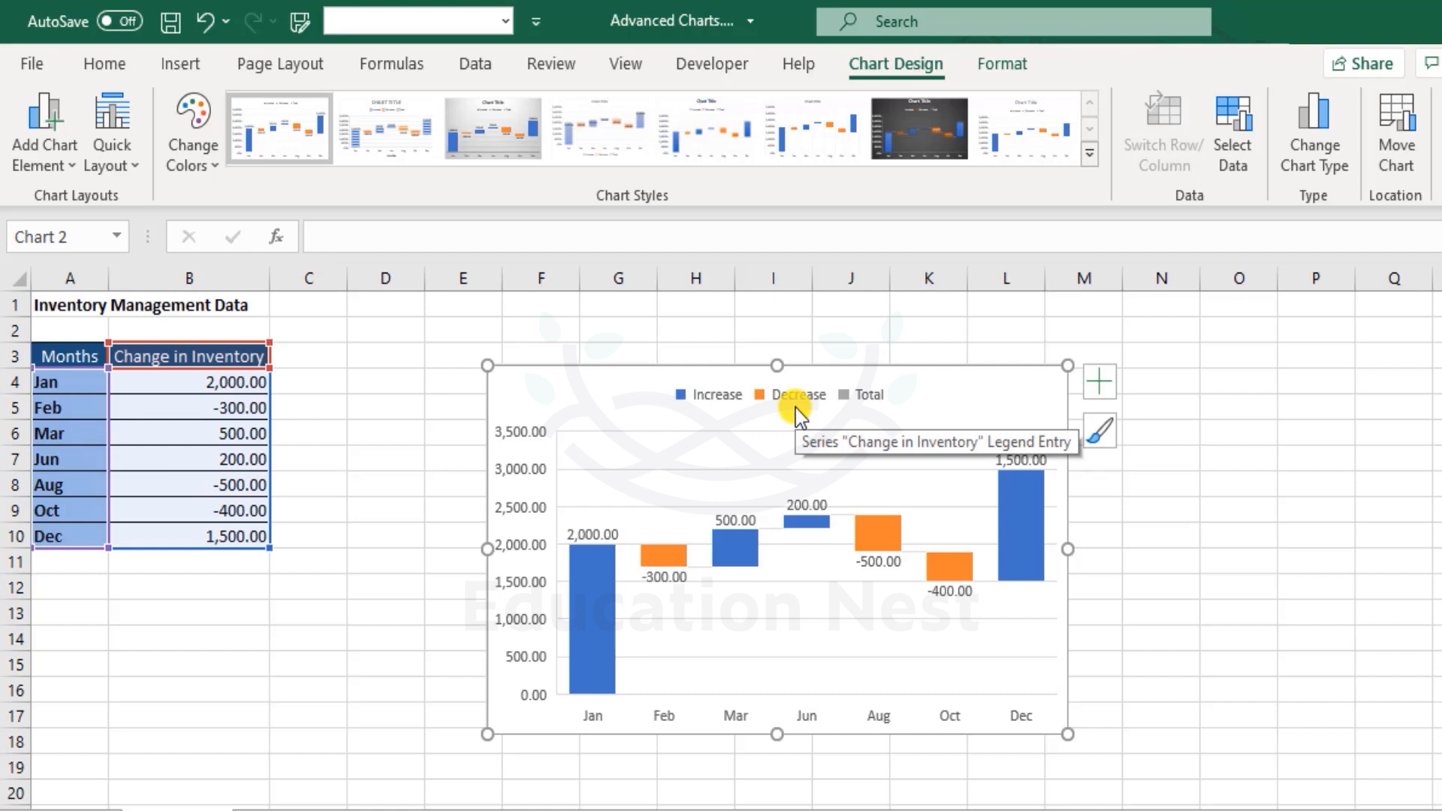
Step: Compare the January and December values, and set only the January column of the waterfall chart as a total
{"action": "left_click", "coordinate": [206, 383]}
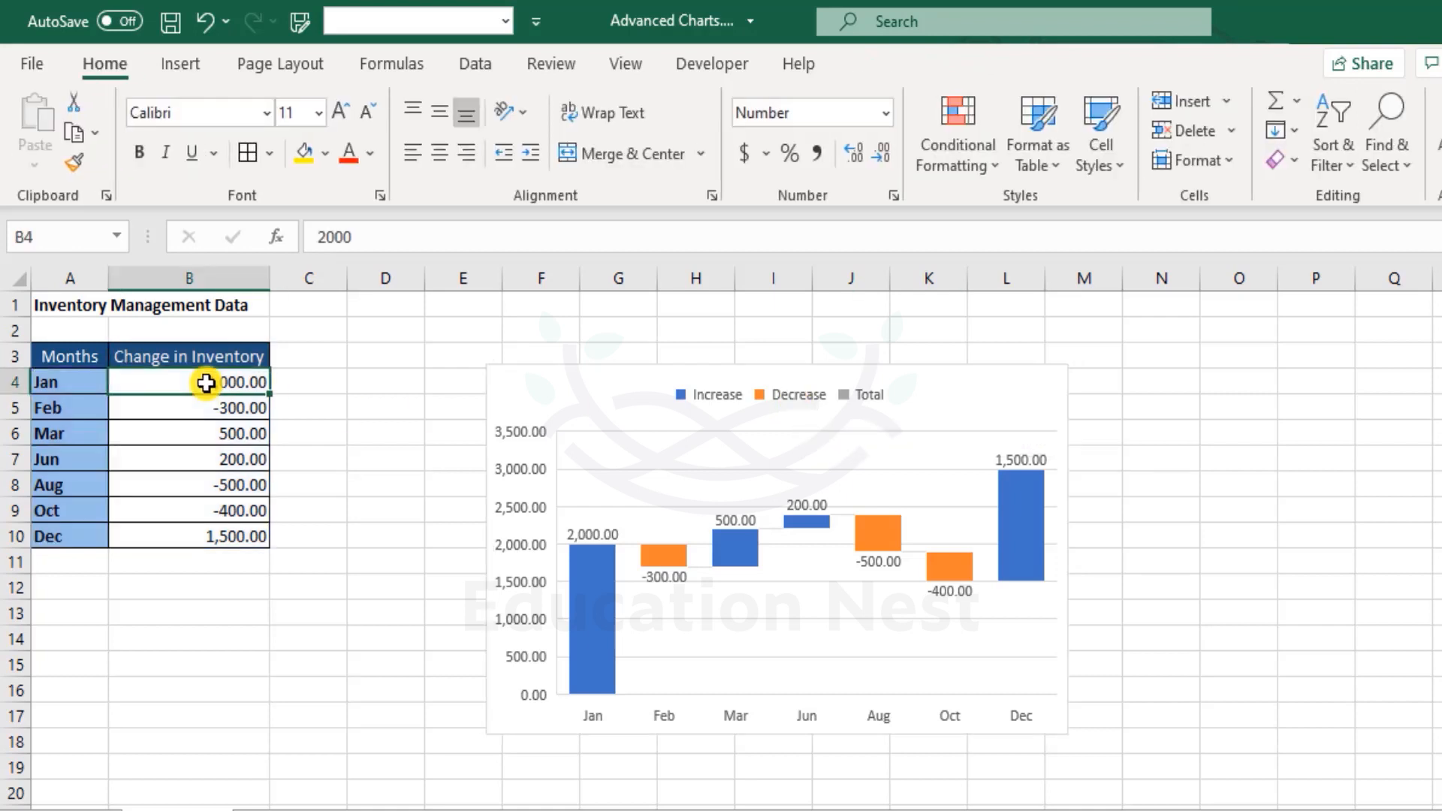
{"action": "left_click", "coordinate": [231, 538]}
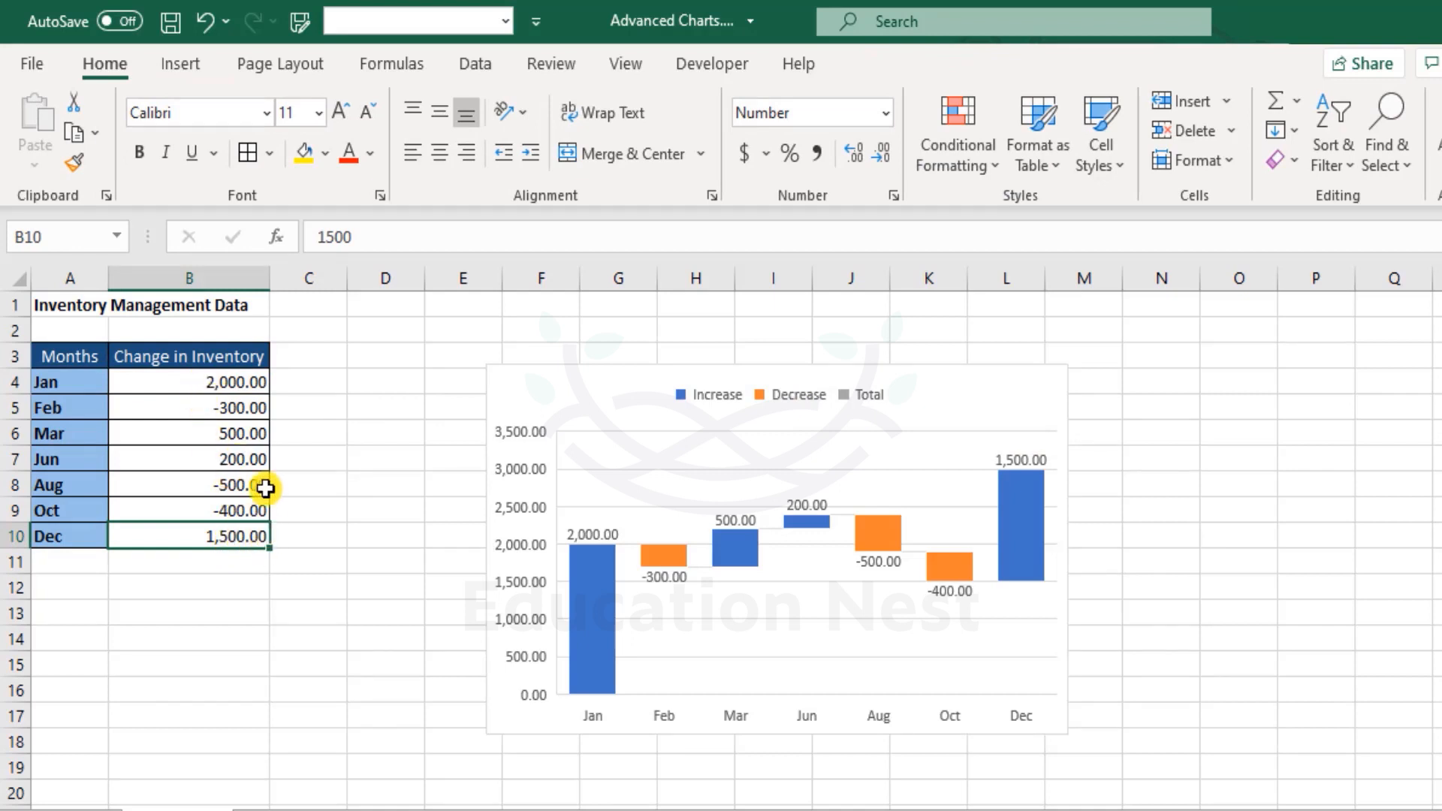
{"action": "left_click", "coordinate": [220, 382]}
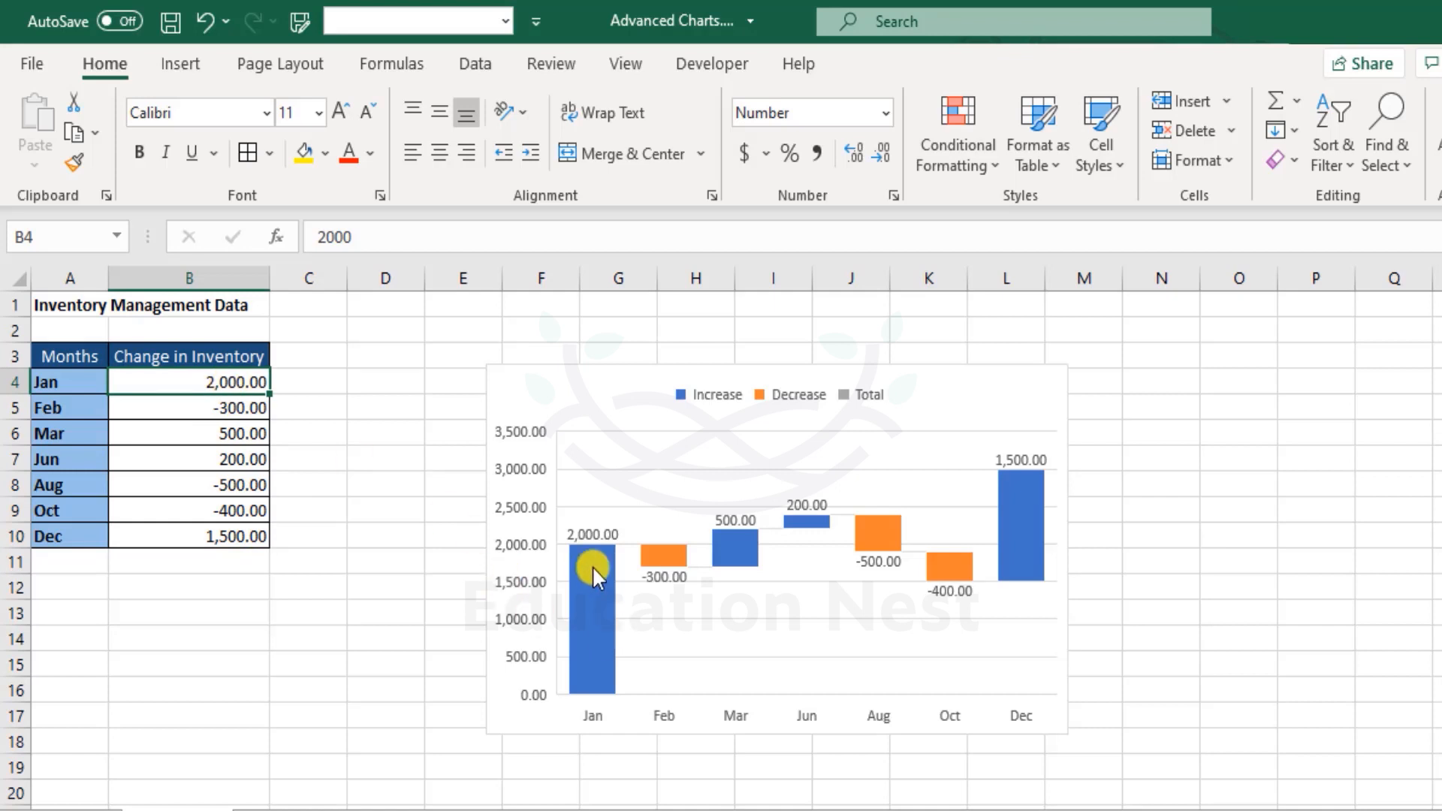
{"action": "mouse_move", "coordinate": [595, 577]}
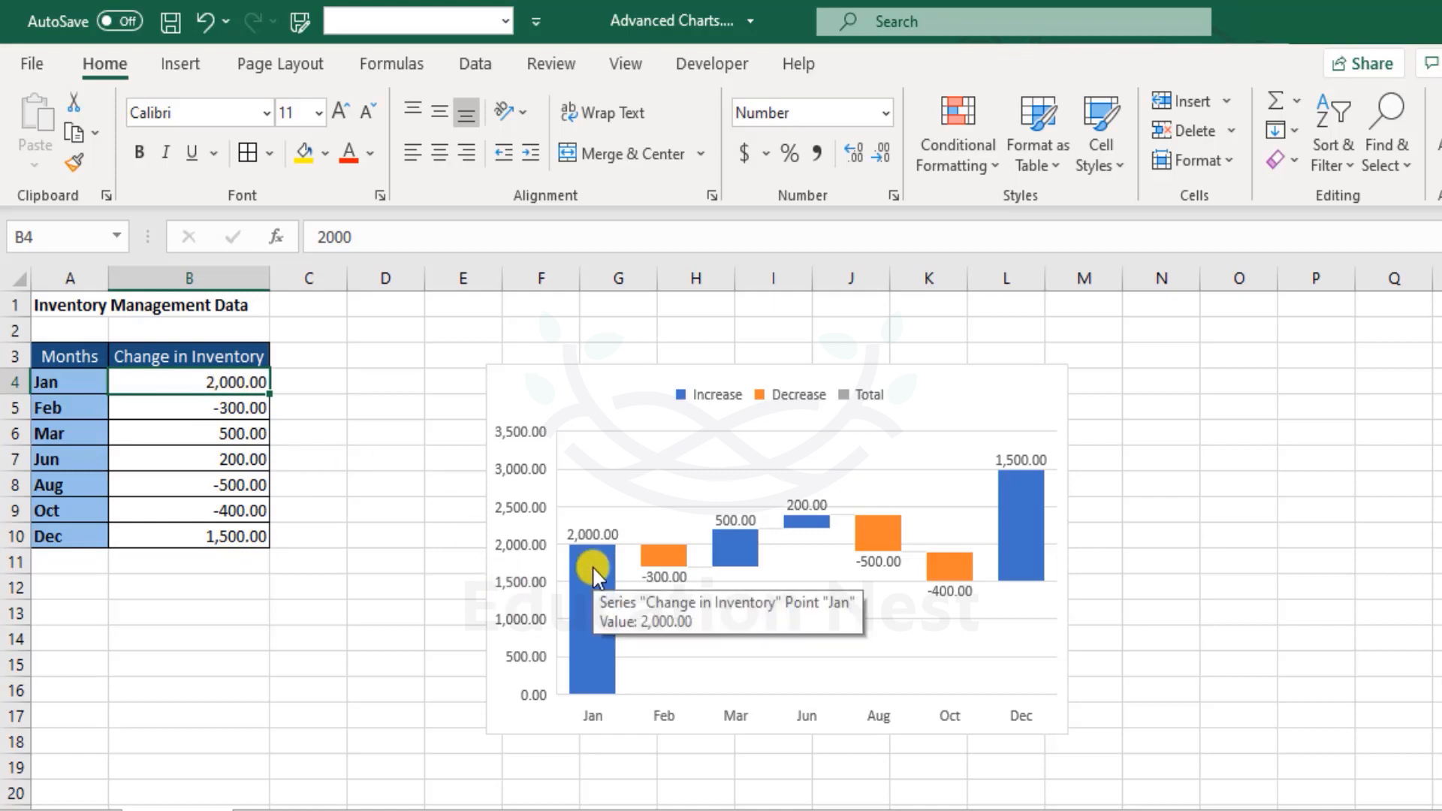
{"action": "left_click", "coordinate": [596, 577]}
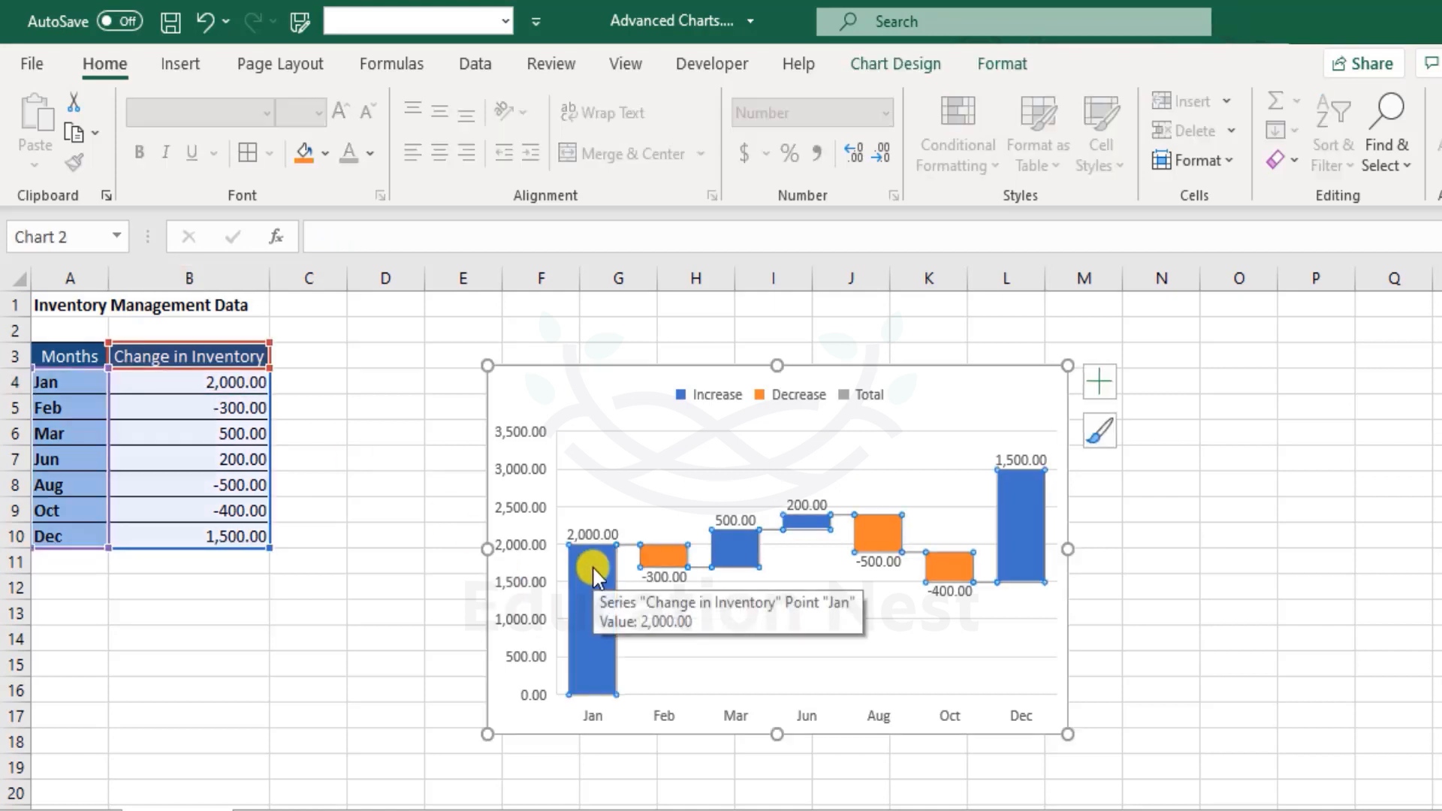
{"action": "left_click", "coordinate": [594, 571]}
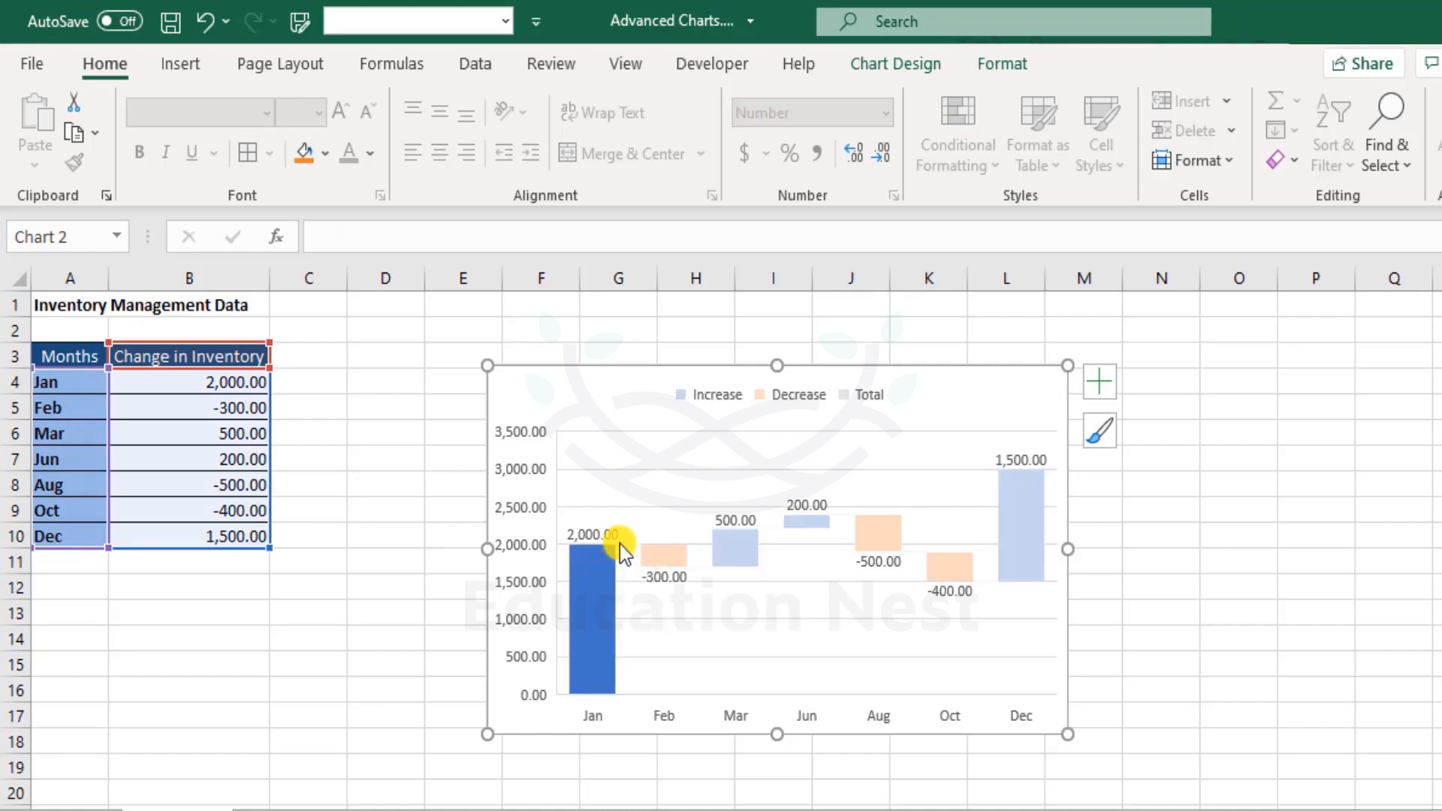
{"action": "mouse_move", "coordinate": [583, 627]}
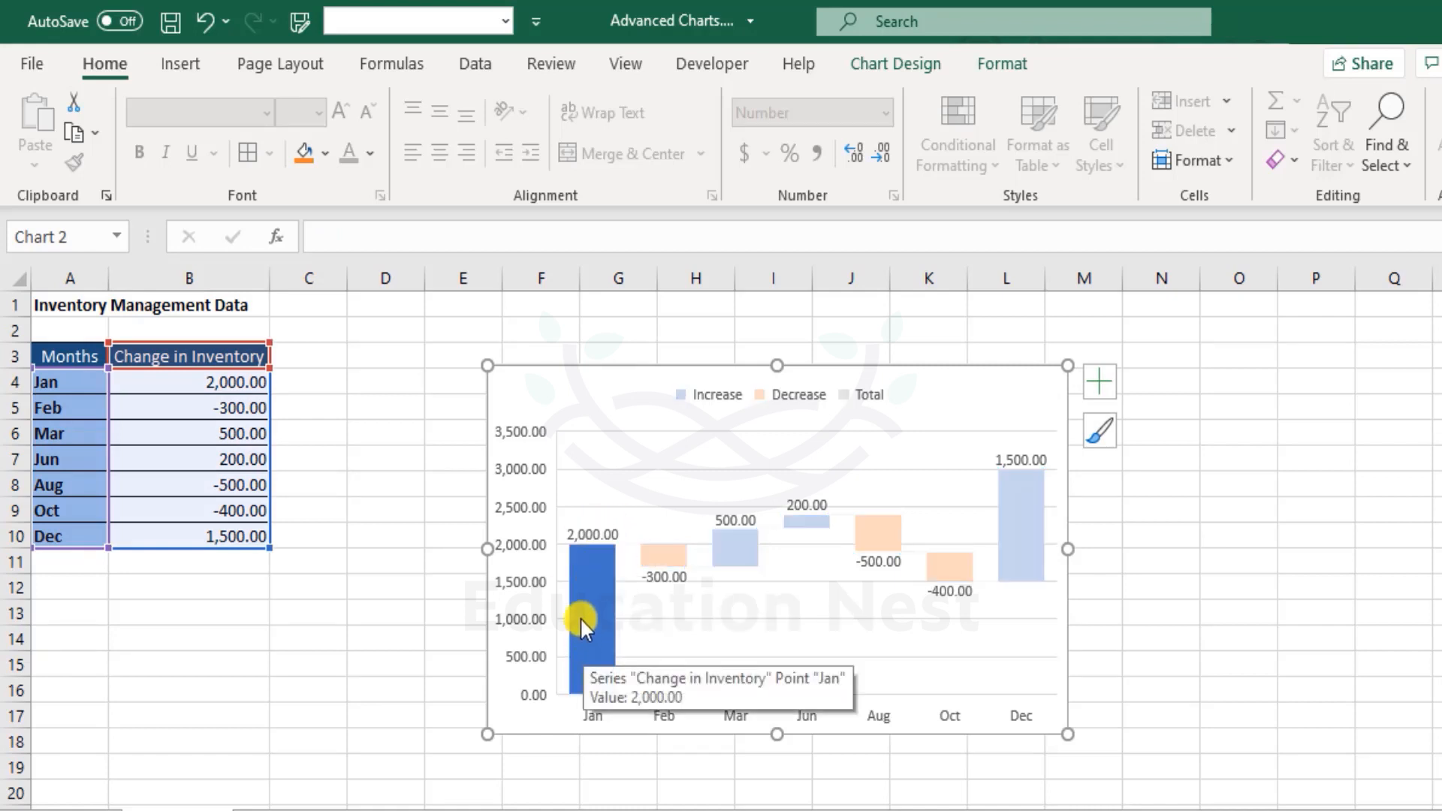
{"action": "right_click", "coordinate": [583, 627]}
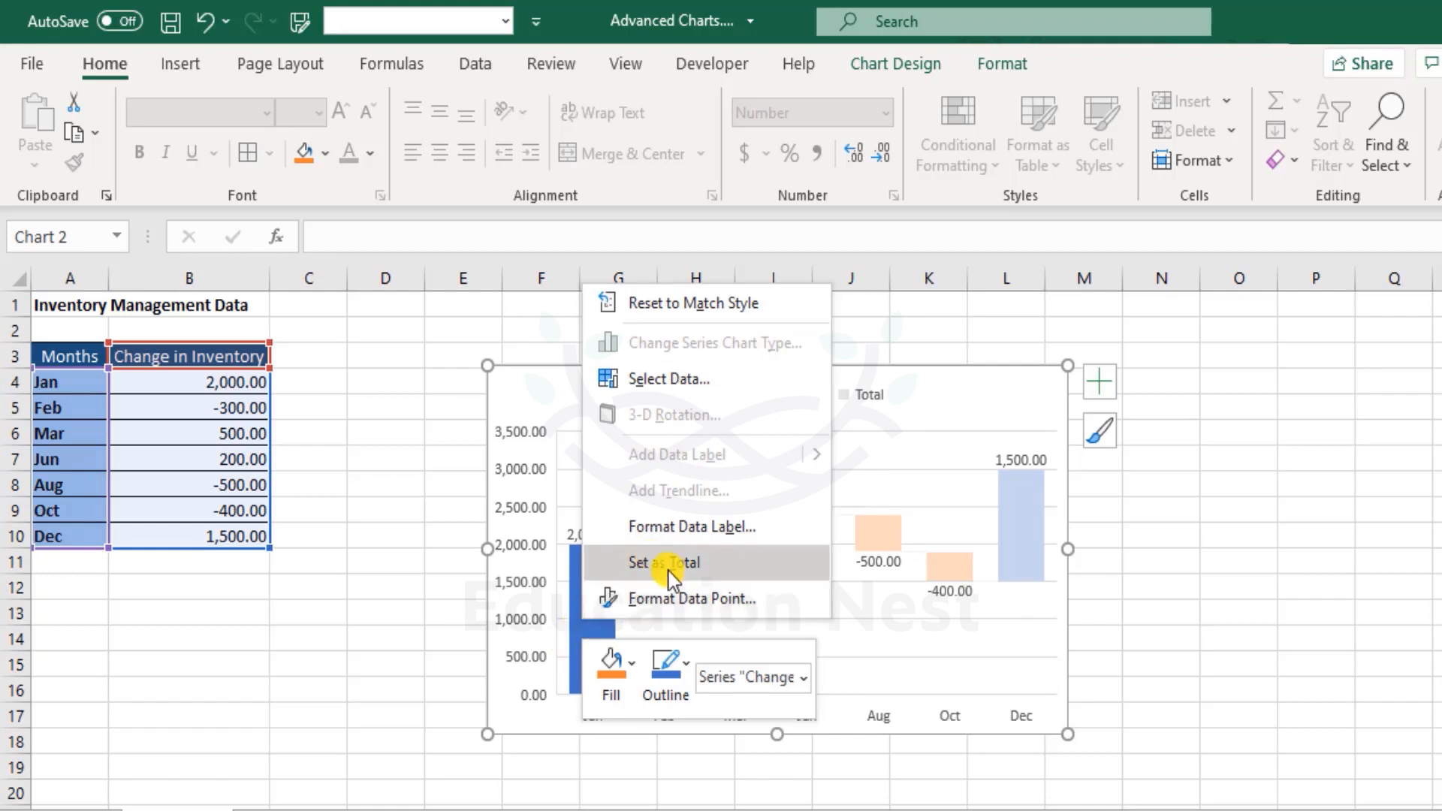
{"action": "left_click", "coordinate": [725, 575]}
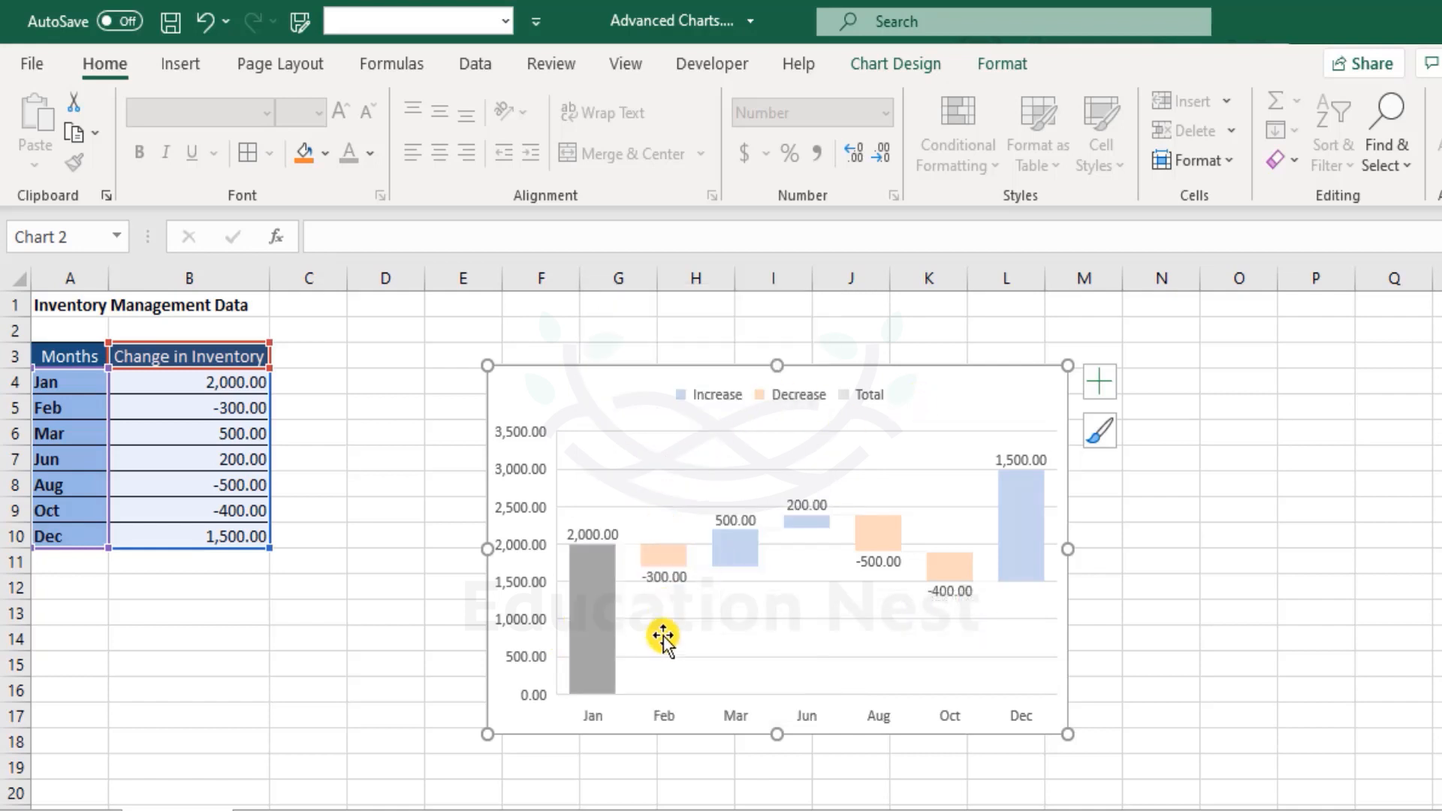
Step: Inspect the January and February data points of the waterfall series
{"action": "left_click", "coordinate": [596, 618]}
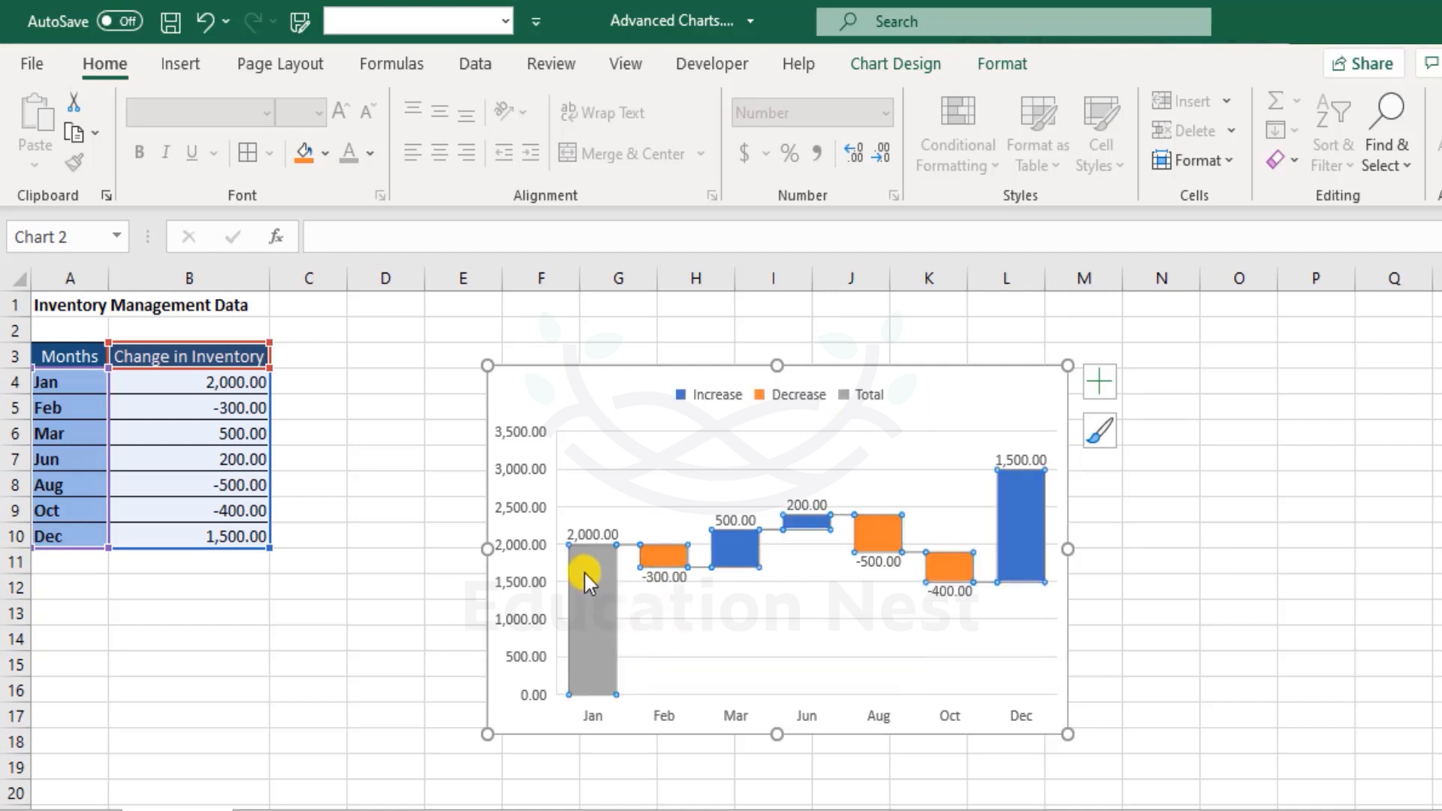
{"action": "mouse_move", "coordinate": [584, 597]}
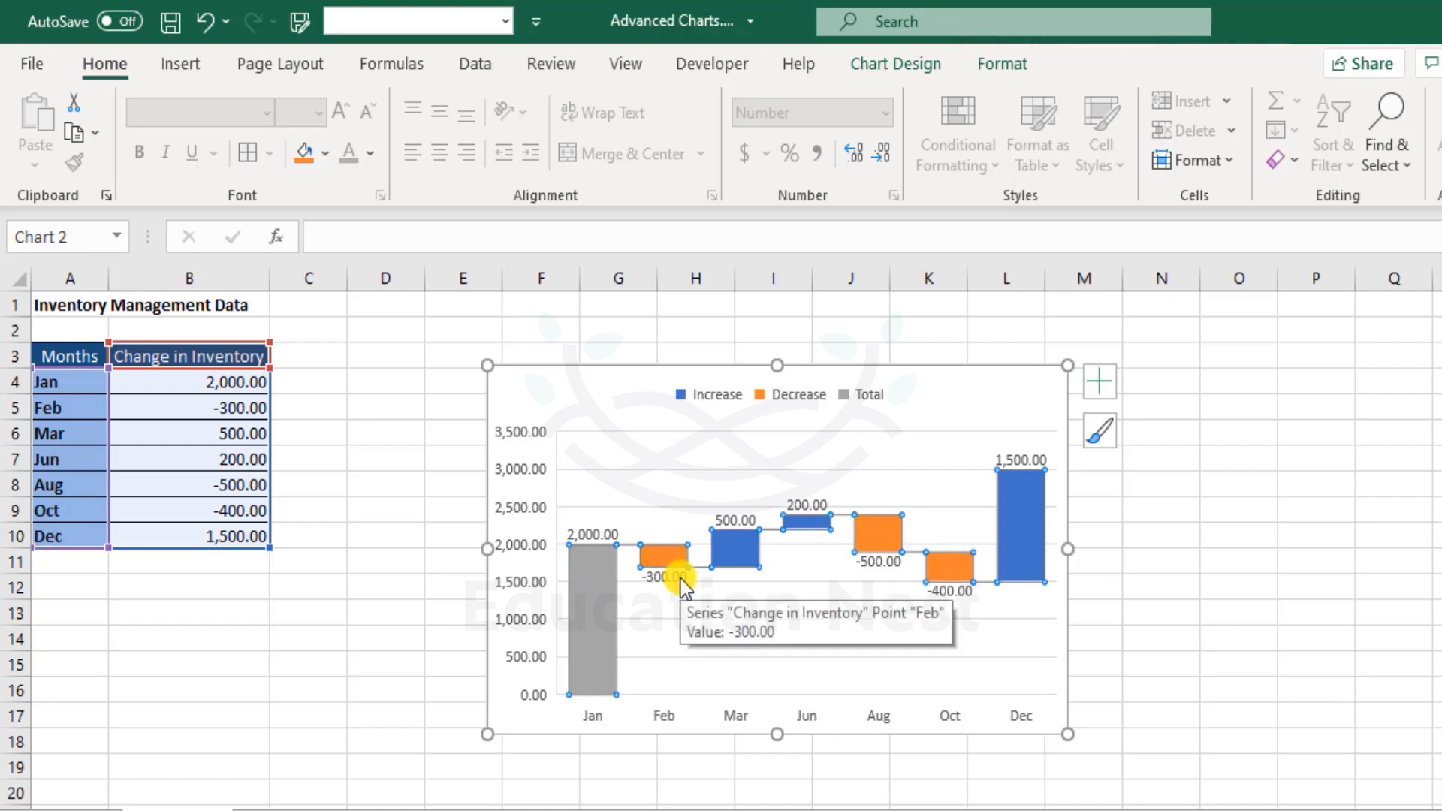
{"action": "mouse_move", "coordinate": [574, 570]}
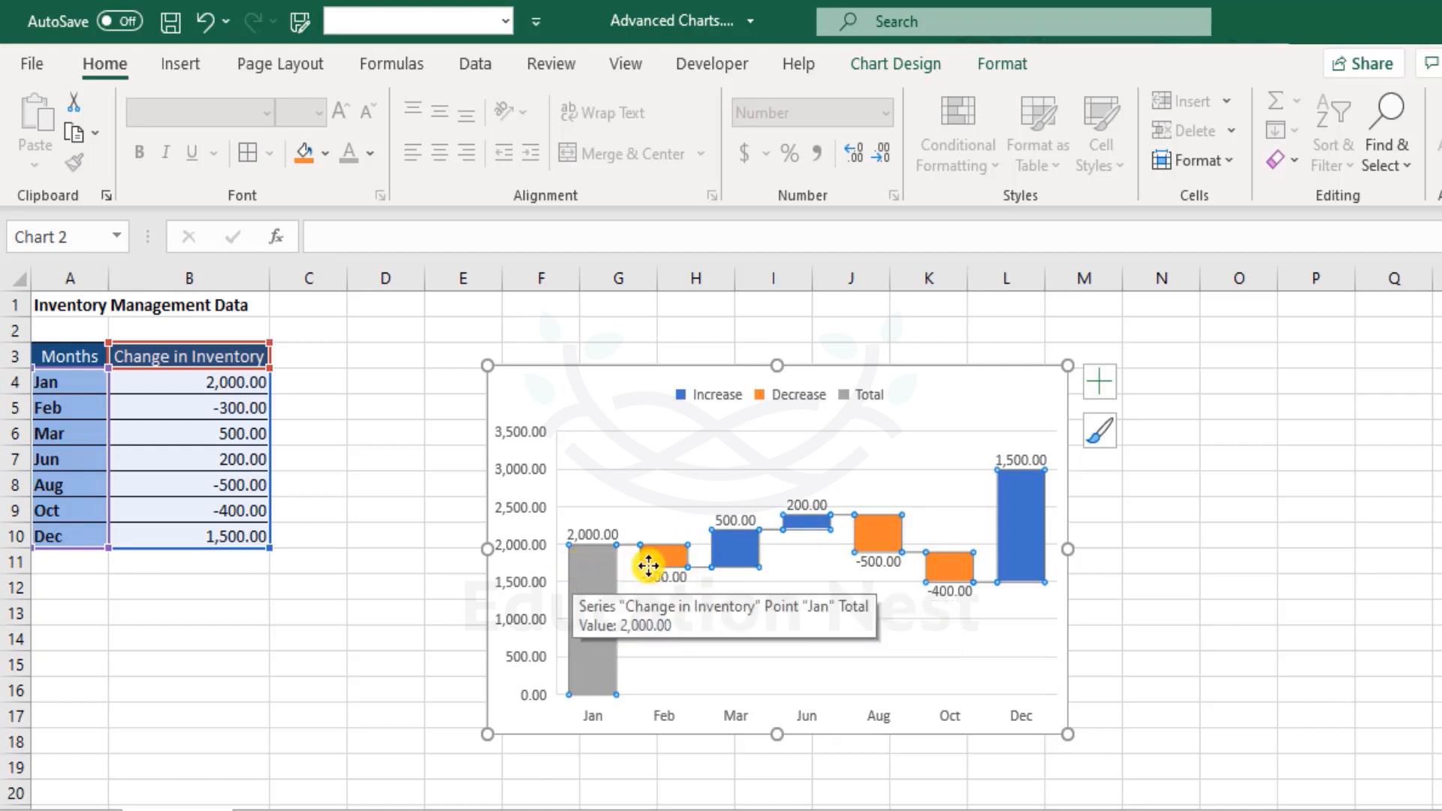
Step: Check the March to December columns of the waterfall chart, and set only the December column as a total
{"action": "mouse_move", "coordinate": [757, 570]}
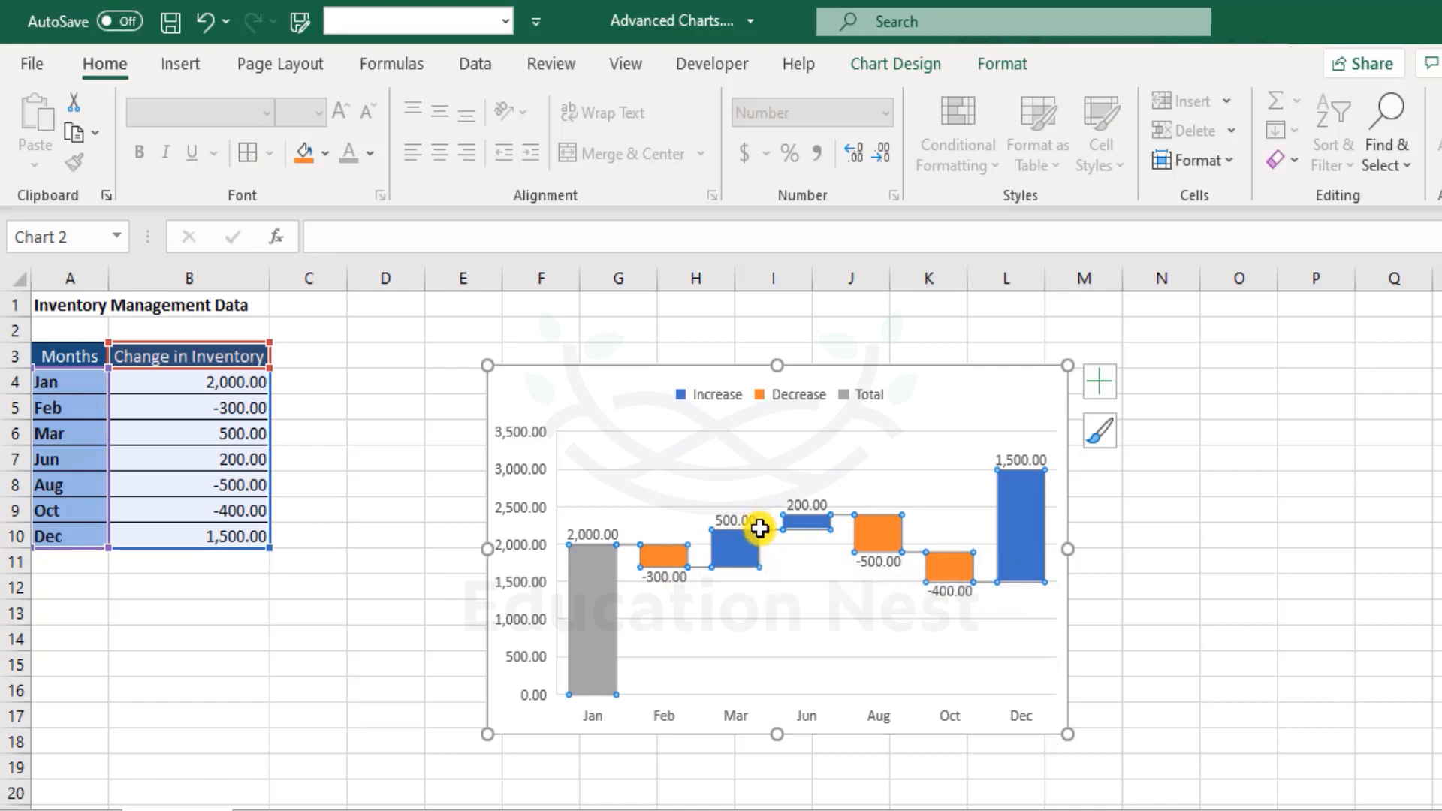
{"action": "mouse_move", "coordinate": [755, 540]}
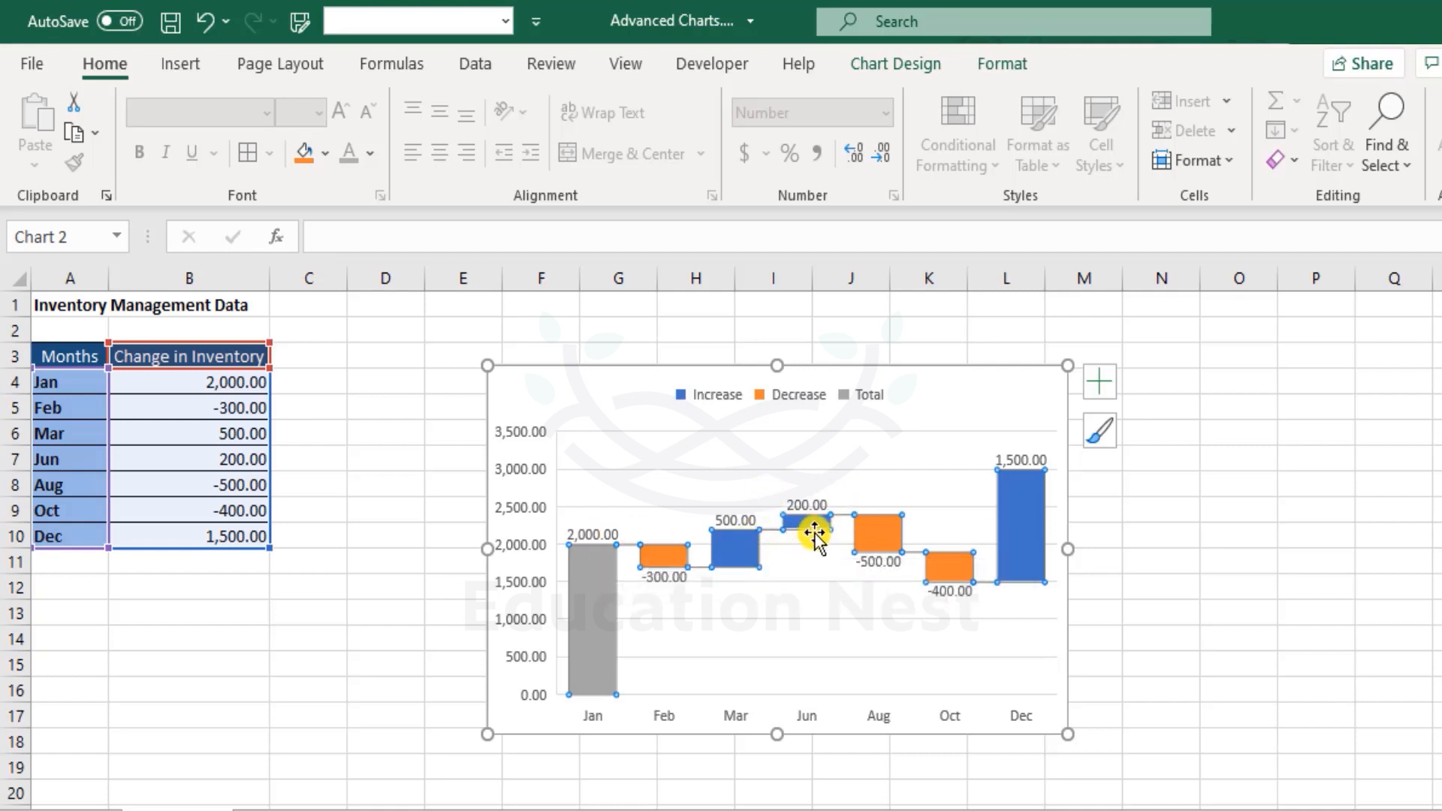
{"action": "mouse_move", "coordinate": [815, 531]}
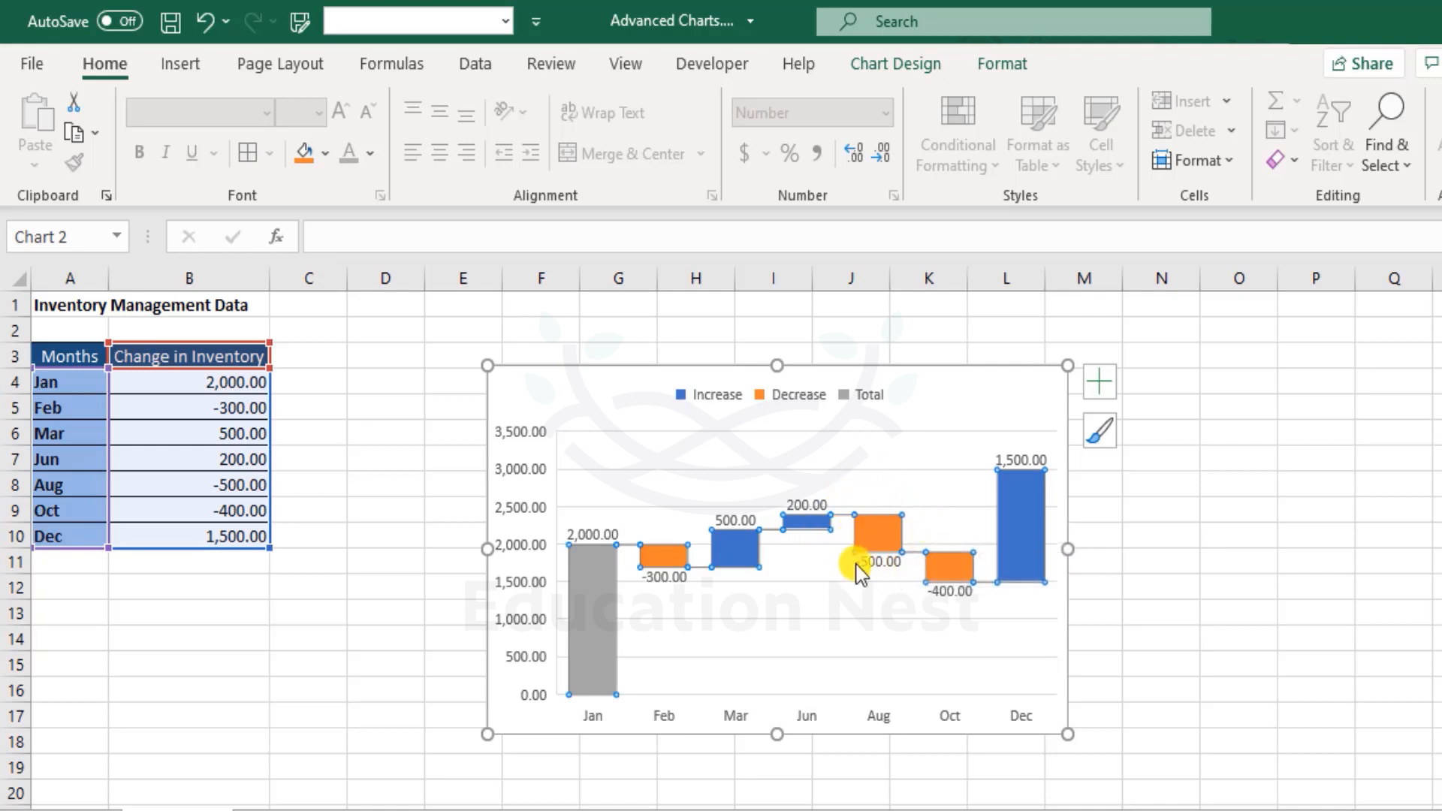
{"action": "mouse_move", "coordinate": [882, 568]}
{"action": "left_click", "coordinate": [1005, 488]}
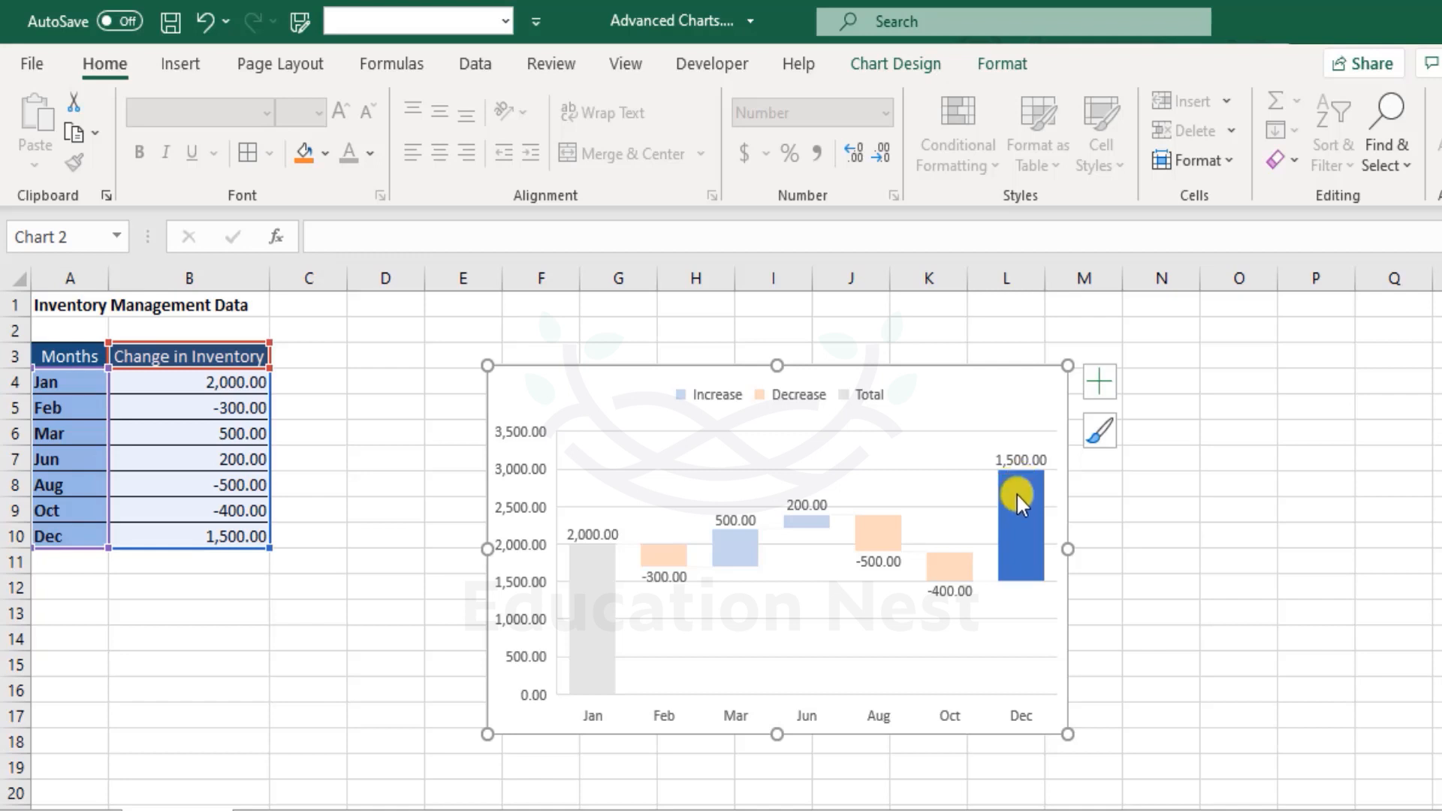
{"action": "mouse_move", "coordinate": [1041, 471]}
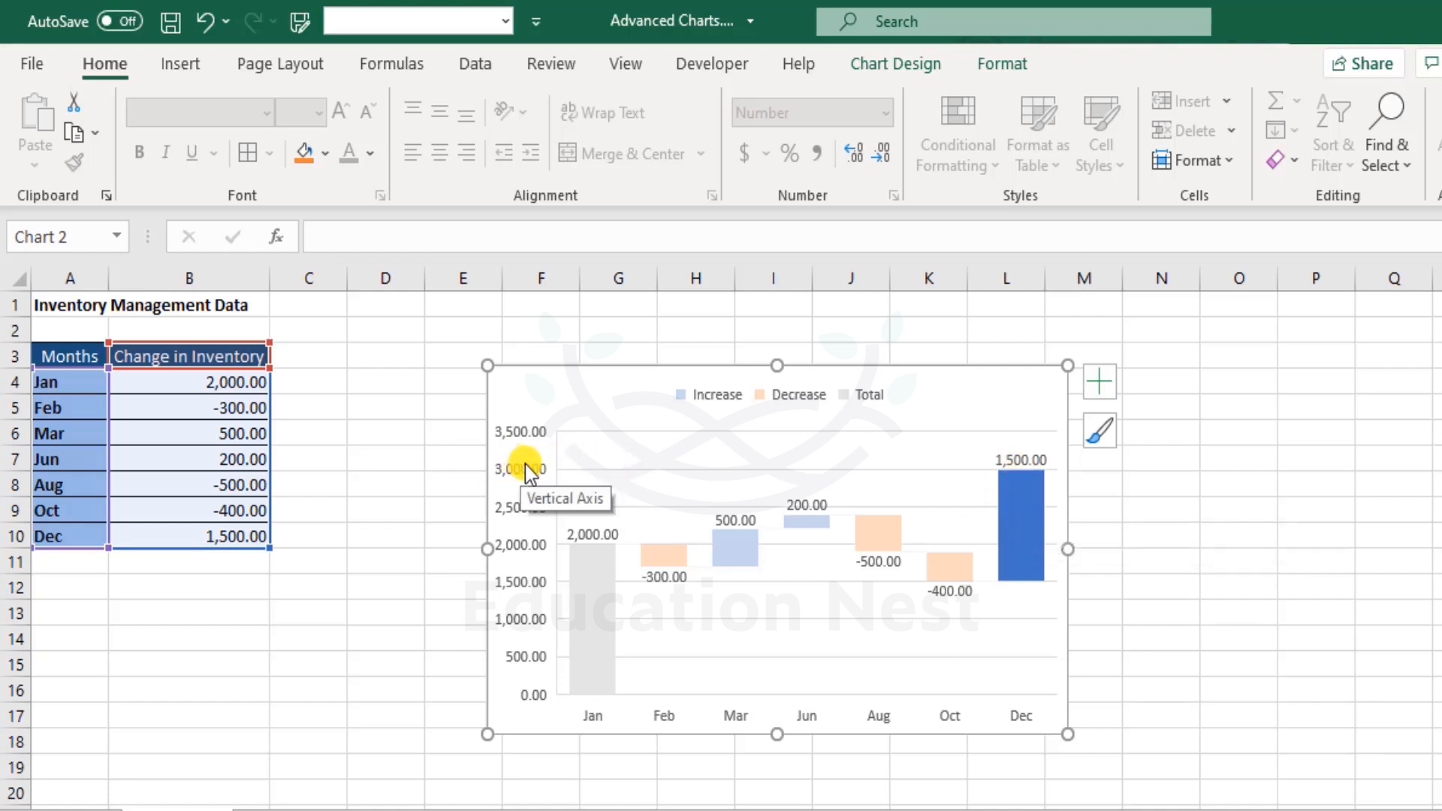
{"action": "right_click", "coordinate": [1022, 483]}
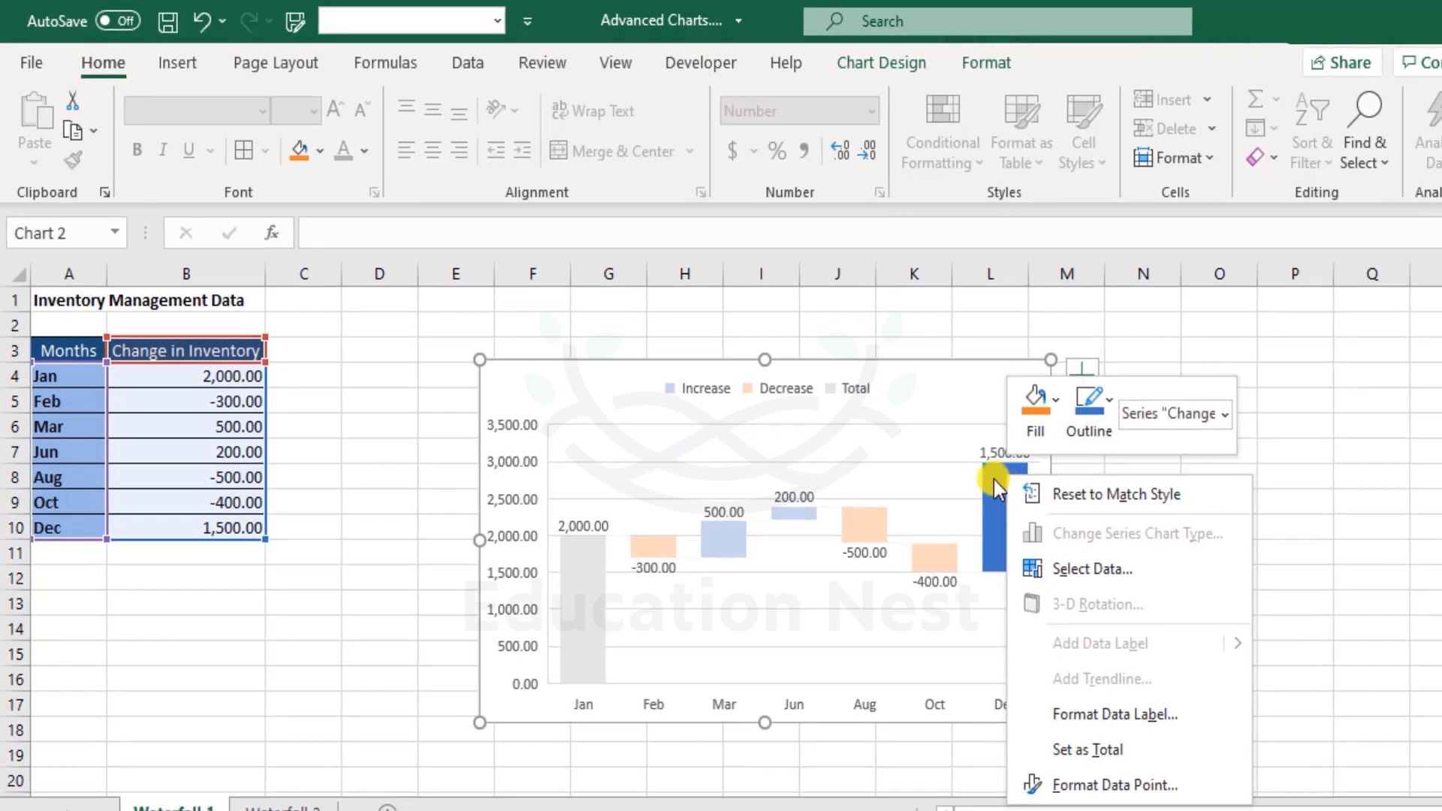
{"action": "left_click", "coordinate": [1097, 755]}
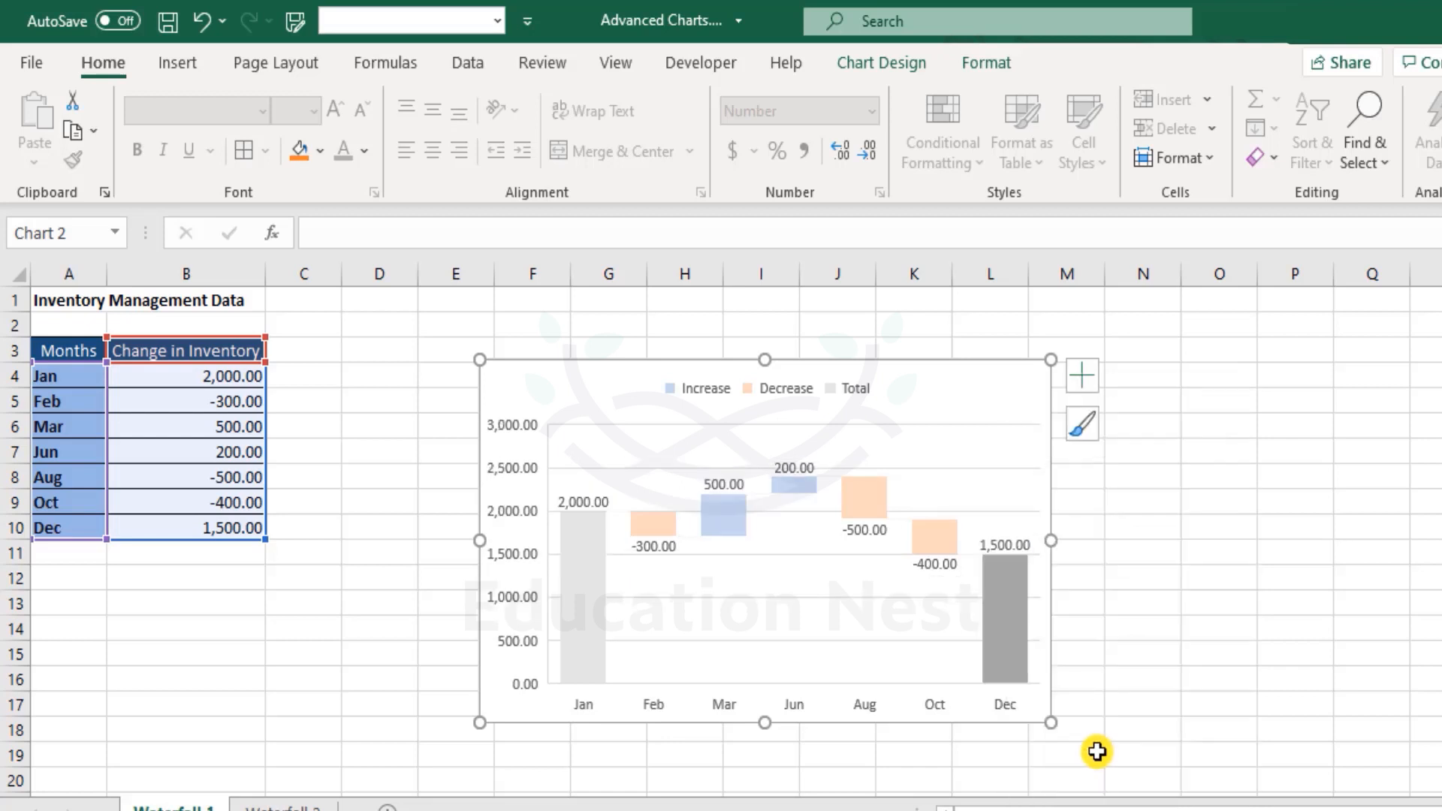
{"action": "left_click", "coordinate": [1101, 621]}
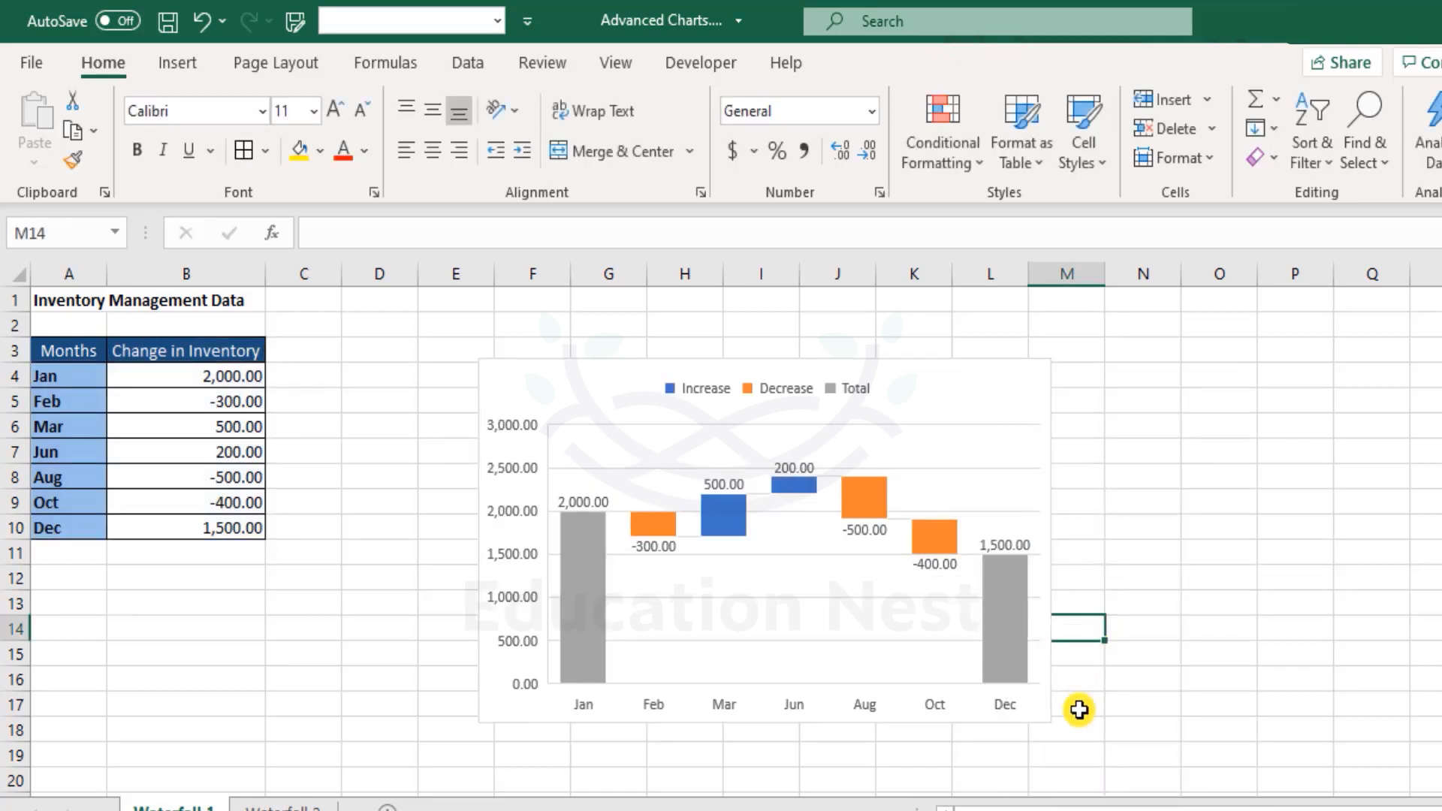
Step: Remove the gridlines from the inventory waterfall chart, keeping its axes, data labels and legend
{"action": "left_click", "coordinate": [1002, 381]}
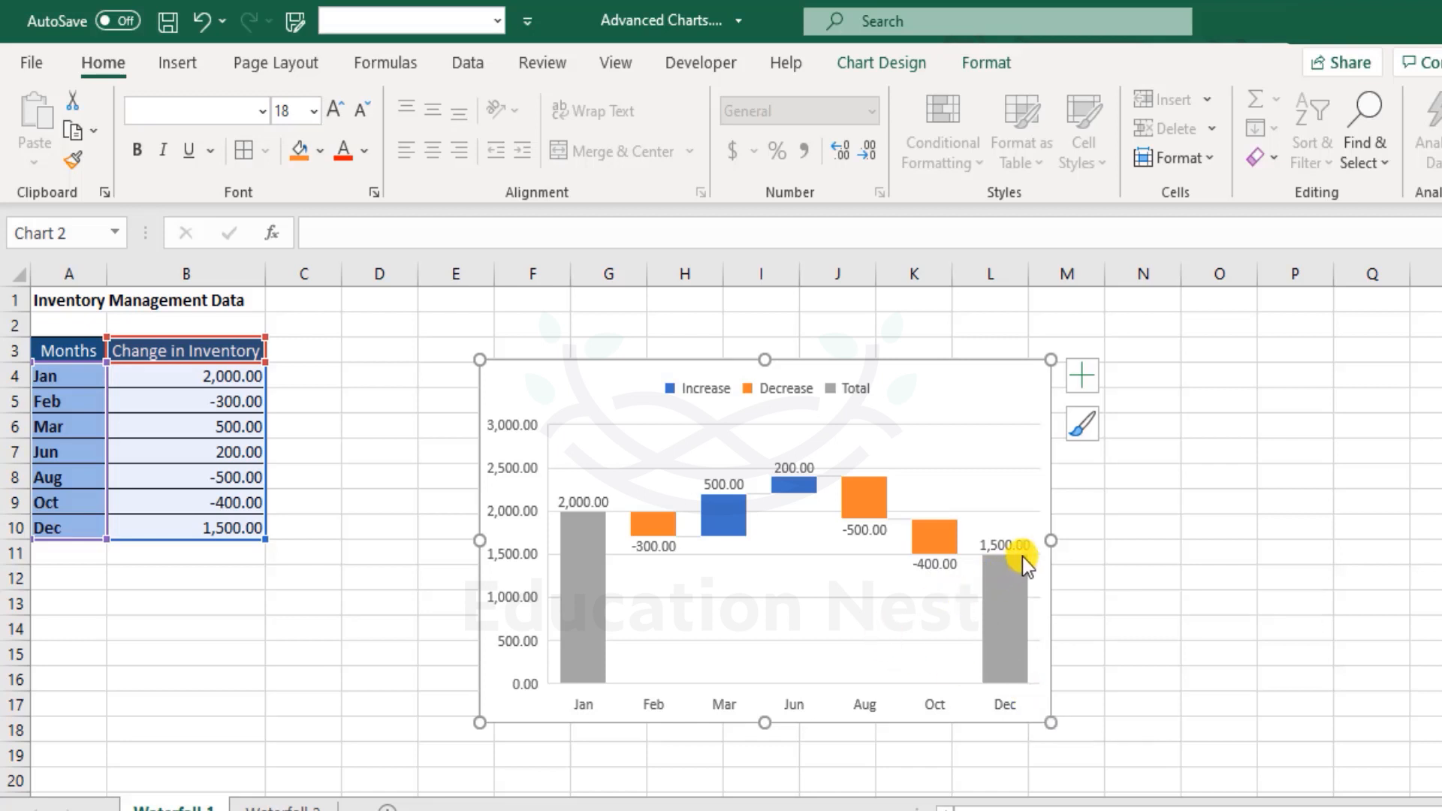
{"action": "mouse_move", "coordinate": [1025, 555]}
{"action": "left_click", "coordinate": [1081, 374]}
{"action": "left_click", "coordinate": [997, 409]}
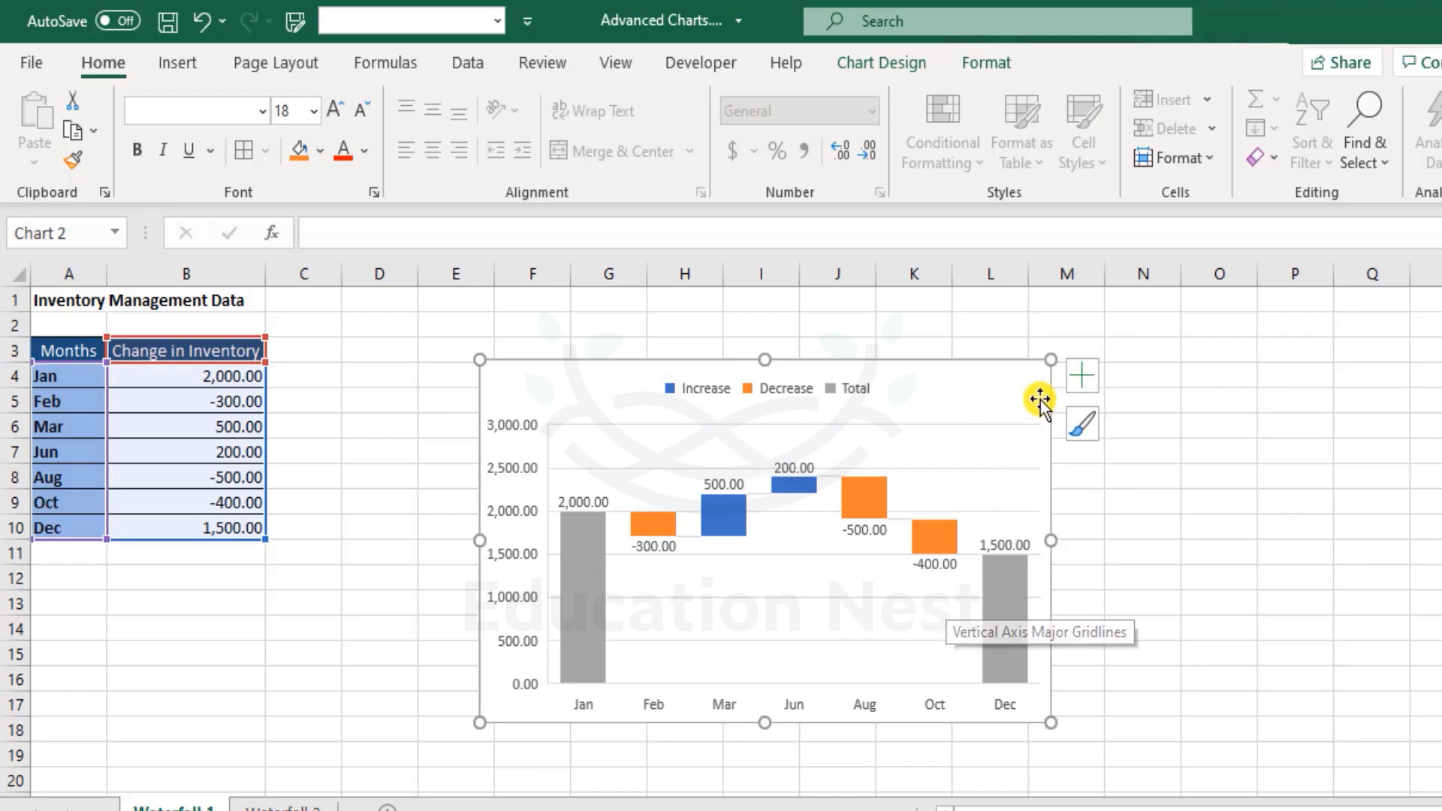
{"action": "left_click", "coordinate": [1079, 376]}
{"action": "left_click", "coordinate": [1138, 507]}
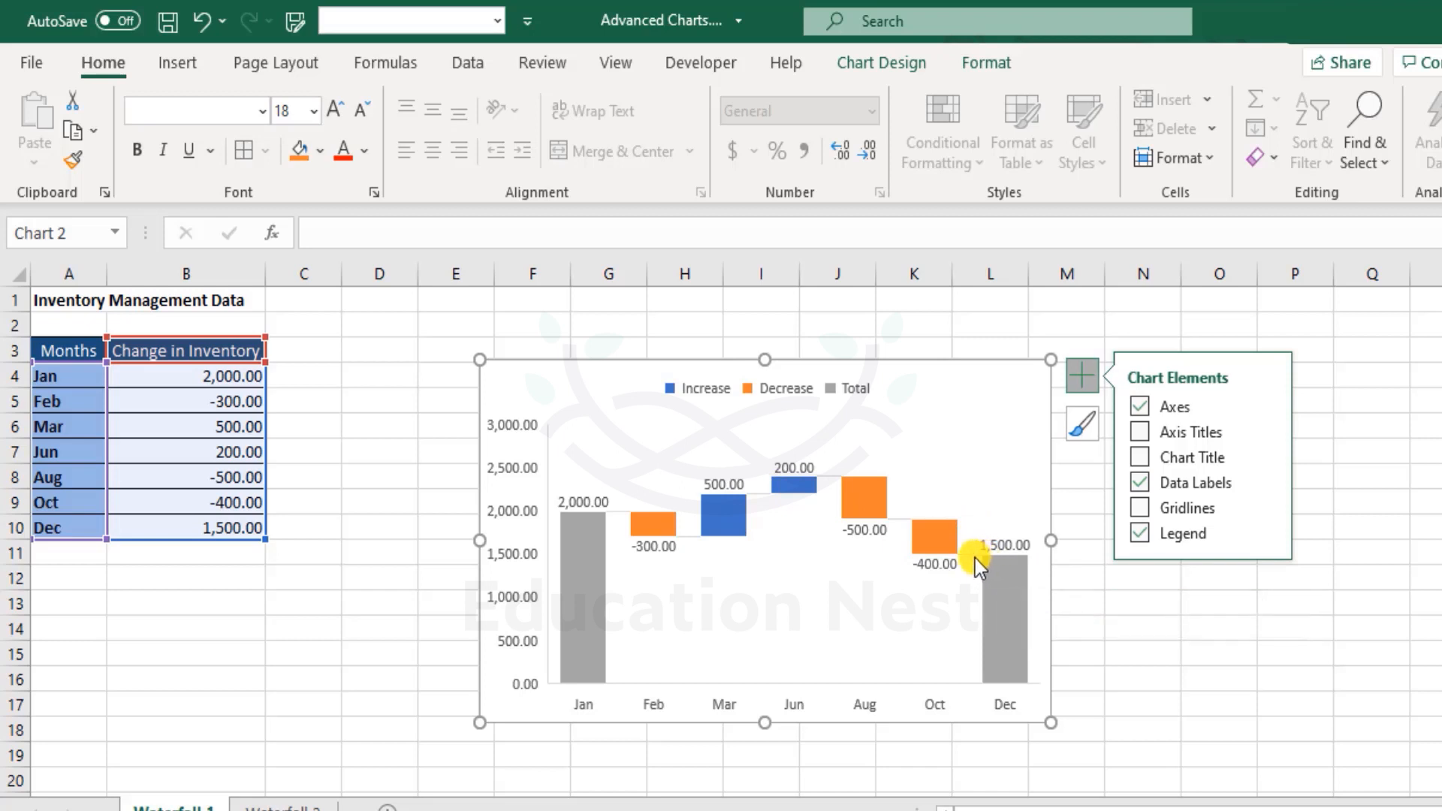
Step: Try a 2¼ pt outline weight on the waterfall series to thicken its connector lines, and undo it
{"action": "left_click", "coordinate": [945, 547]}
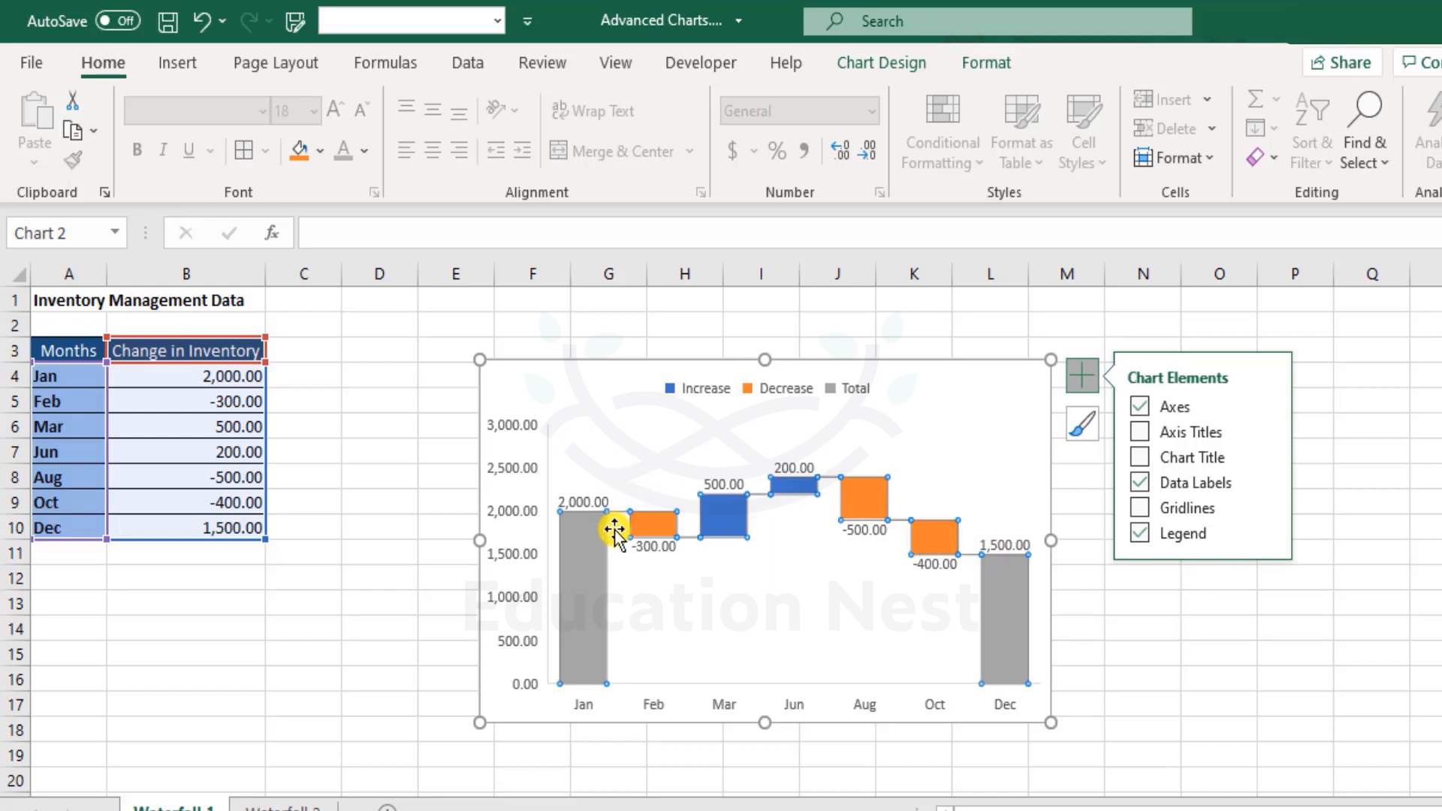
{"action": "left_click", "coordinate": [989, 65]}
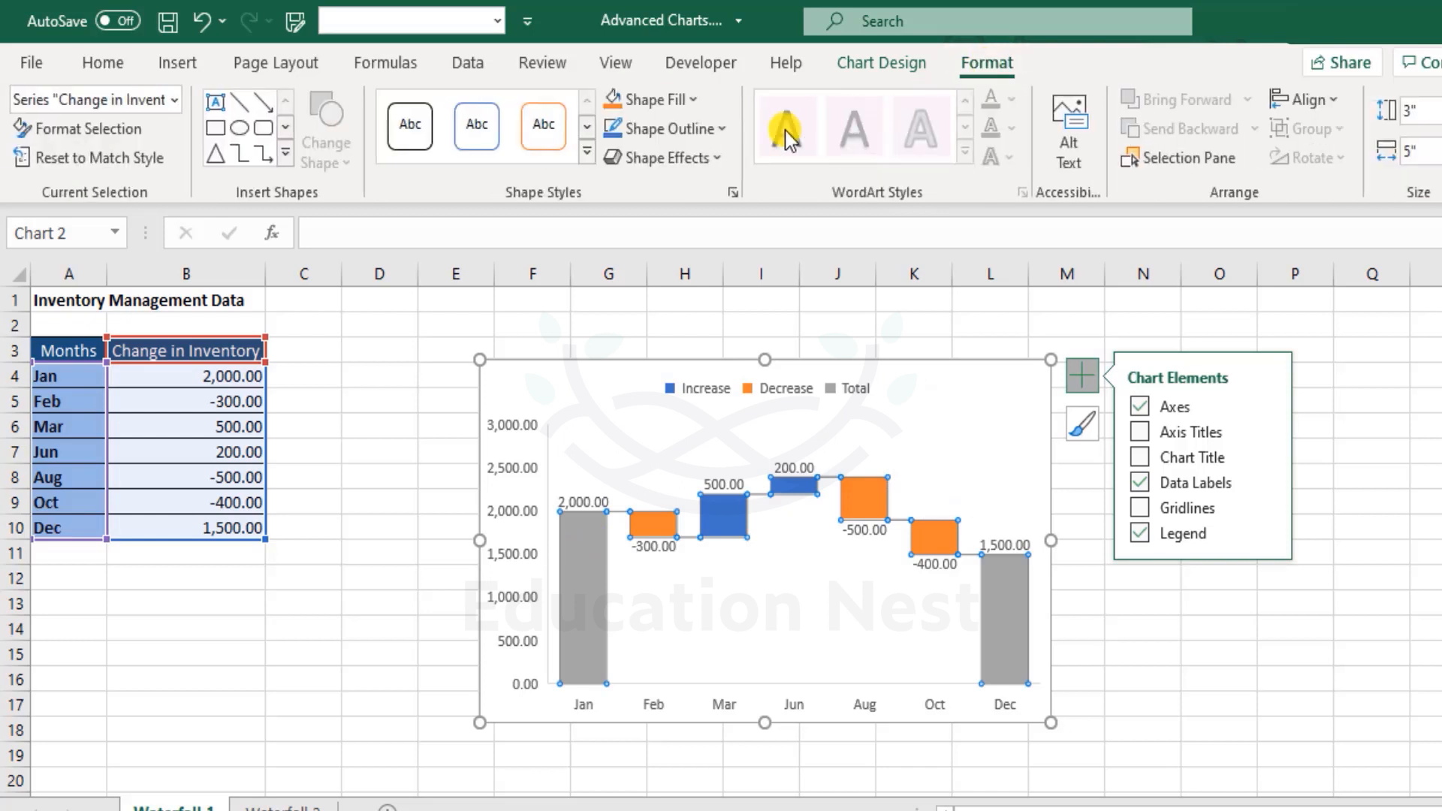
{"action": "left_click", "coordinate": [692, 133]}
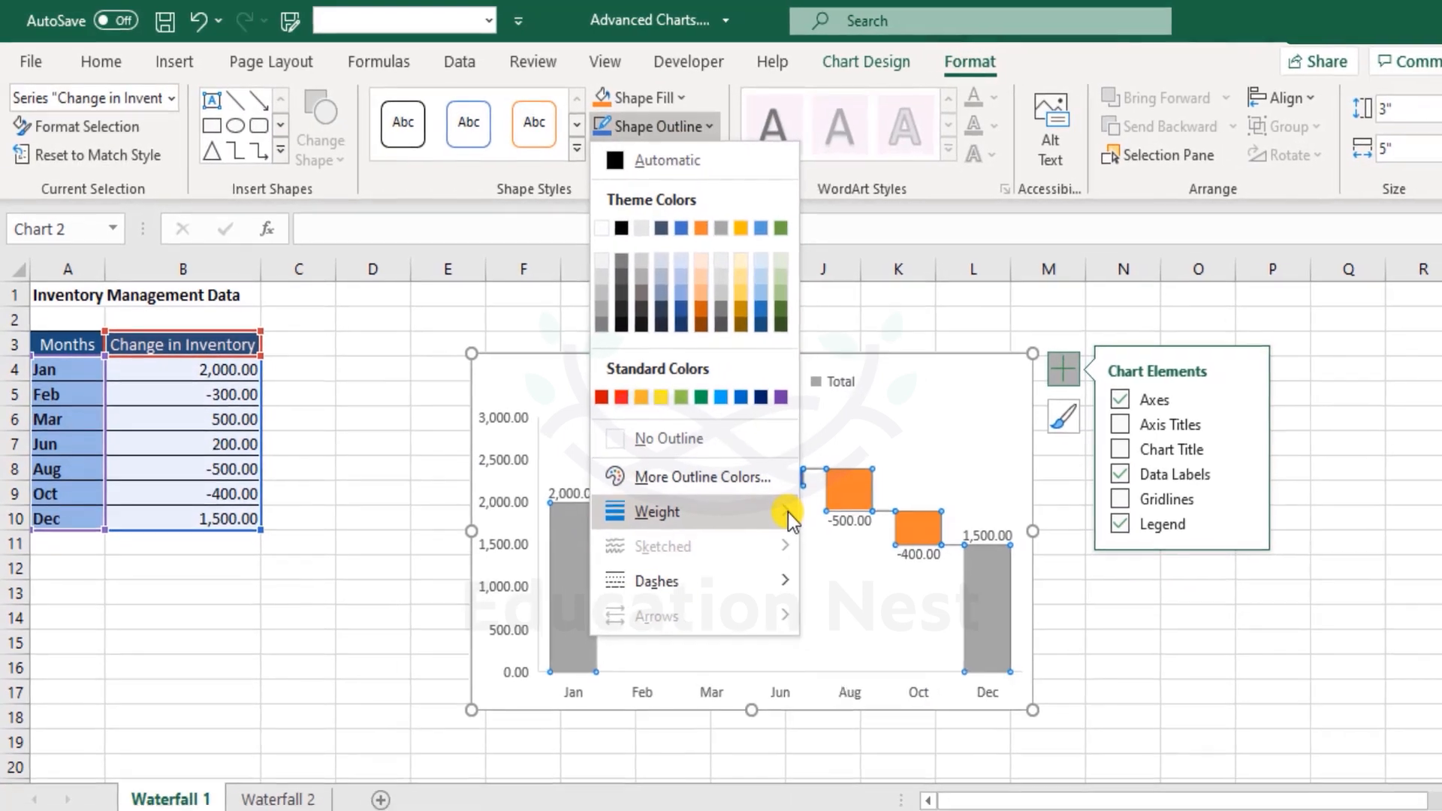
{"action": "mouse_move", "coordinate": [797, 522]}
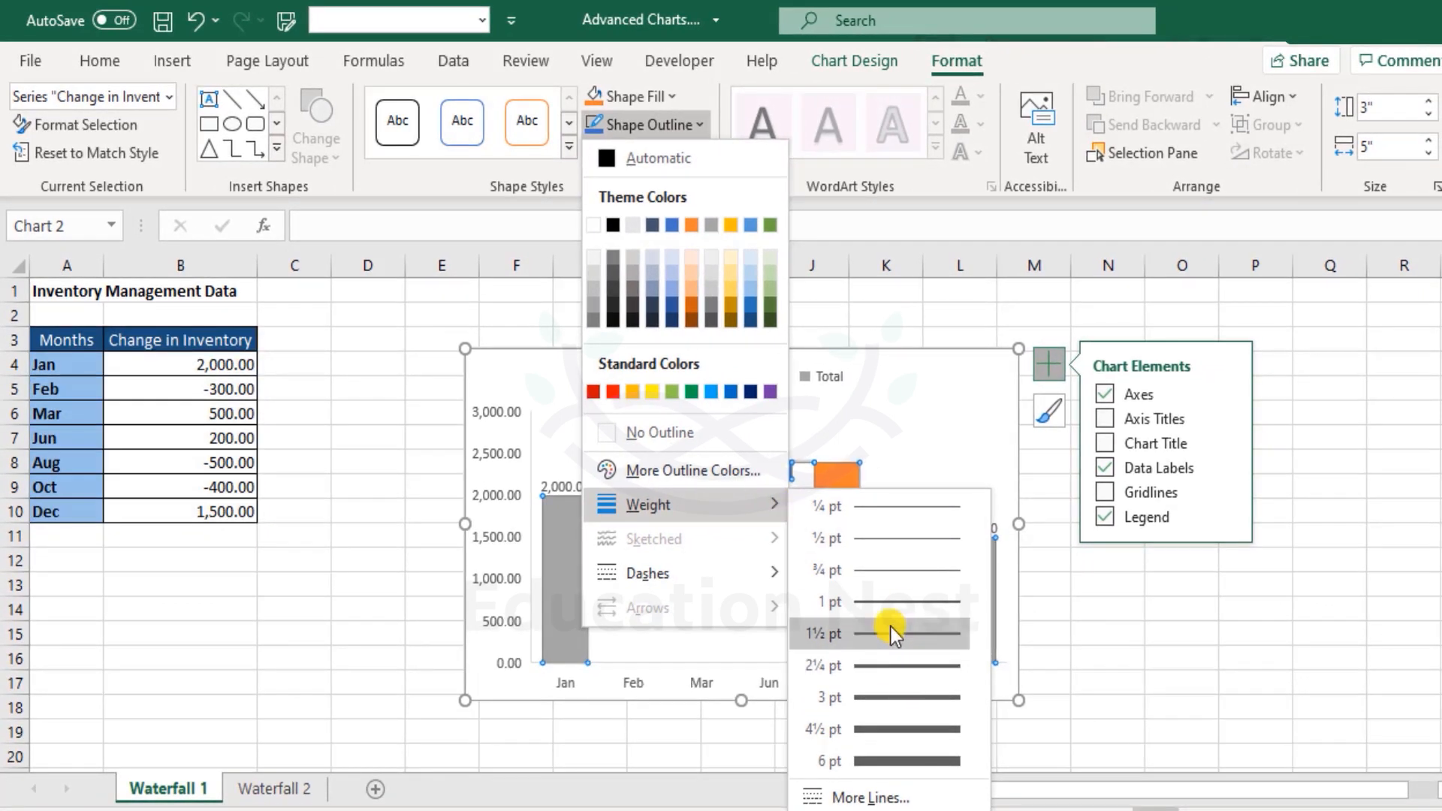
{"action": "left_click", "coordinate": [895, 665]}
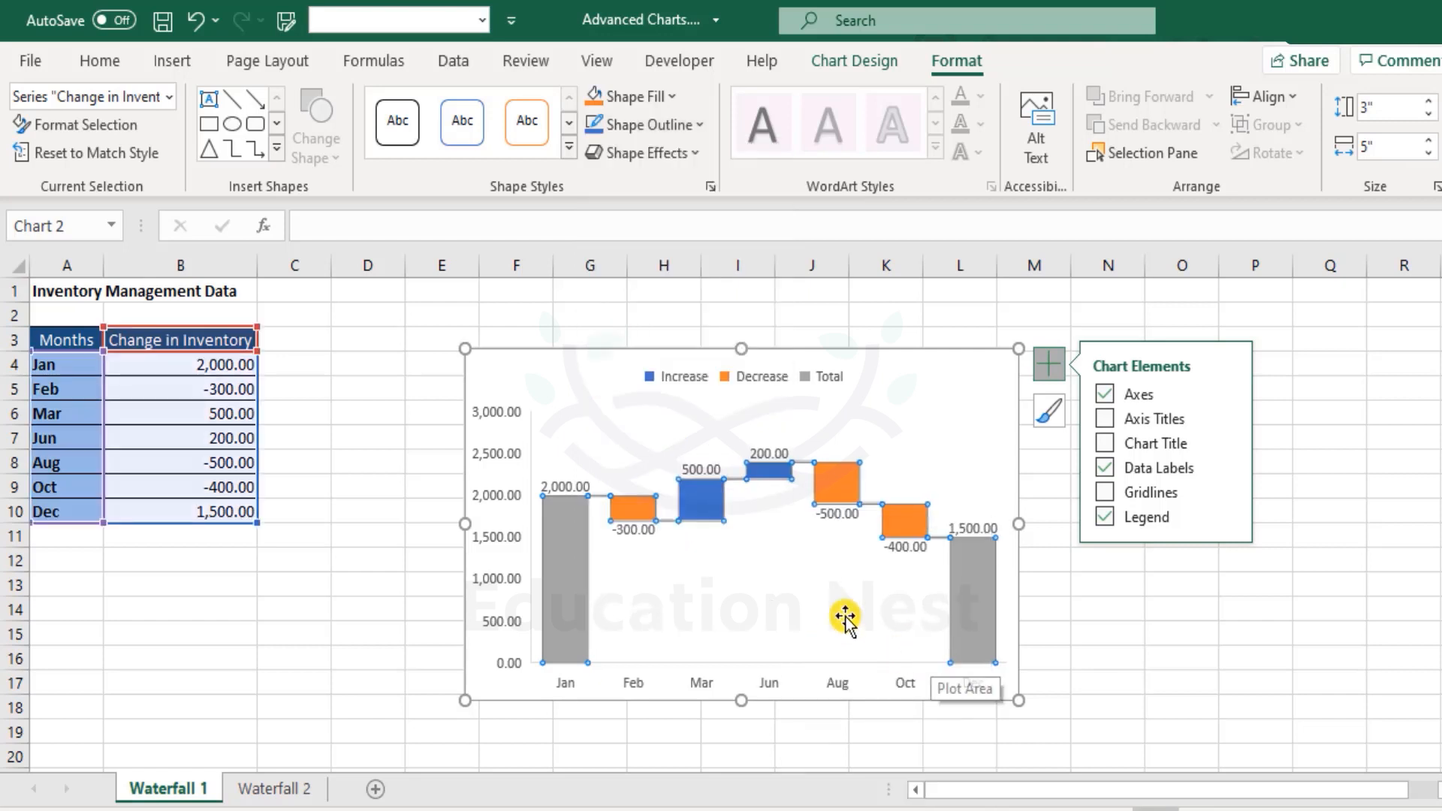
{"action": "left_click", "coordinate": [867, 619]}
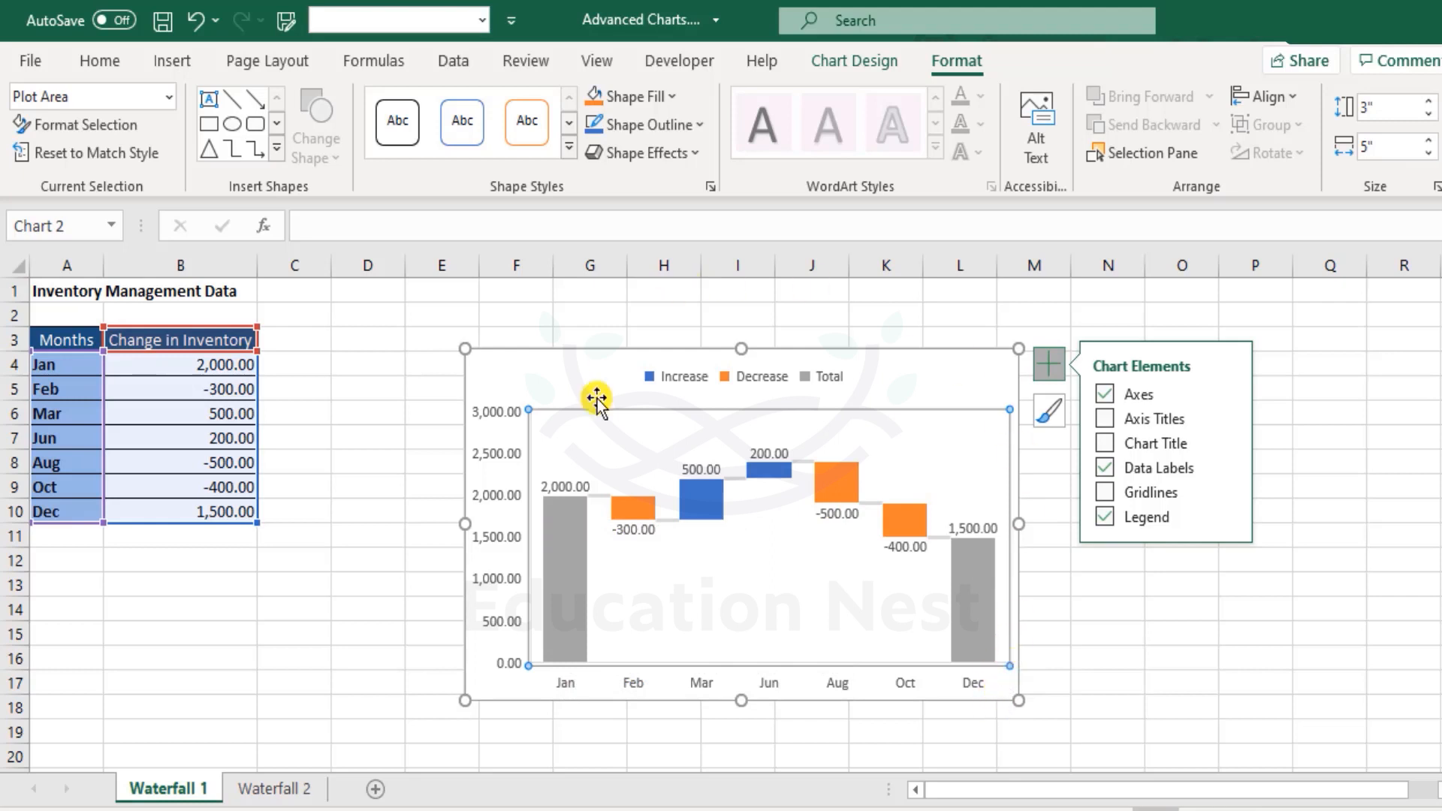
{"action": "left_click", "coordinate": [197, 21]}
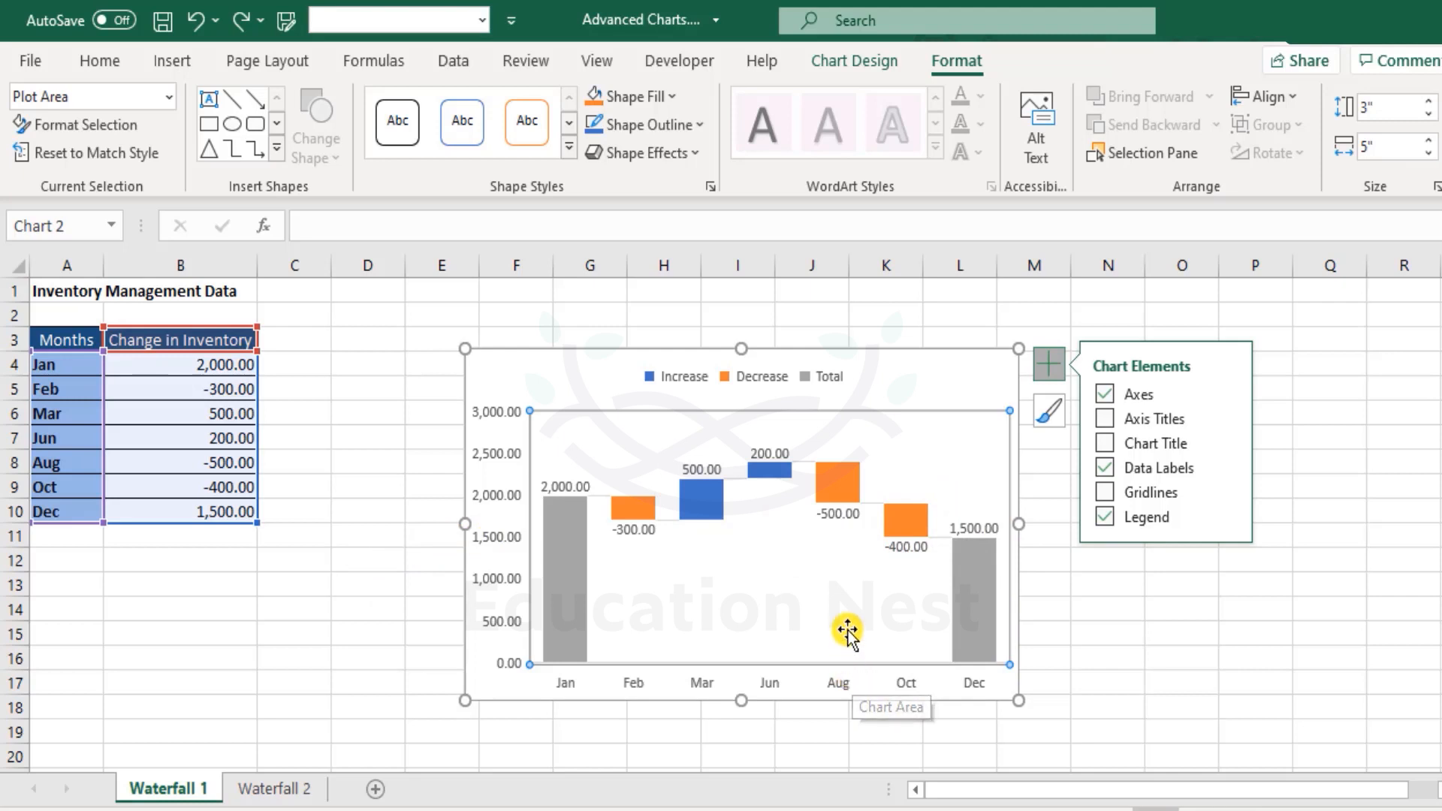
Step: Compare the inventory values in the table with the January and December total columns of the waterfall chart
{"action": "left_click", "coordinate": [320, 535]}
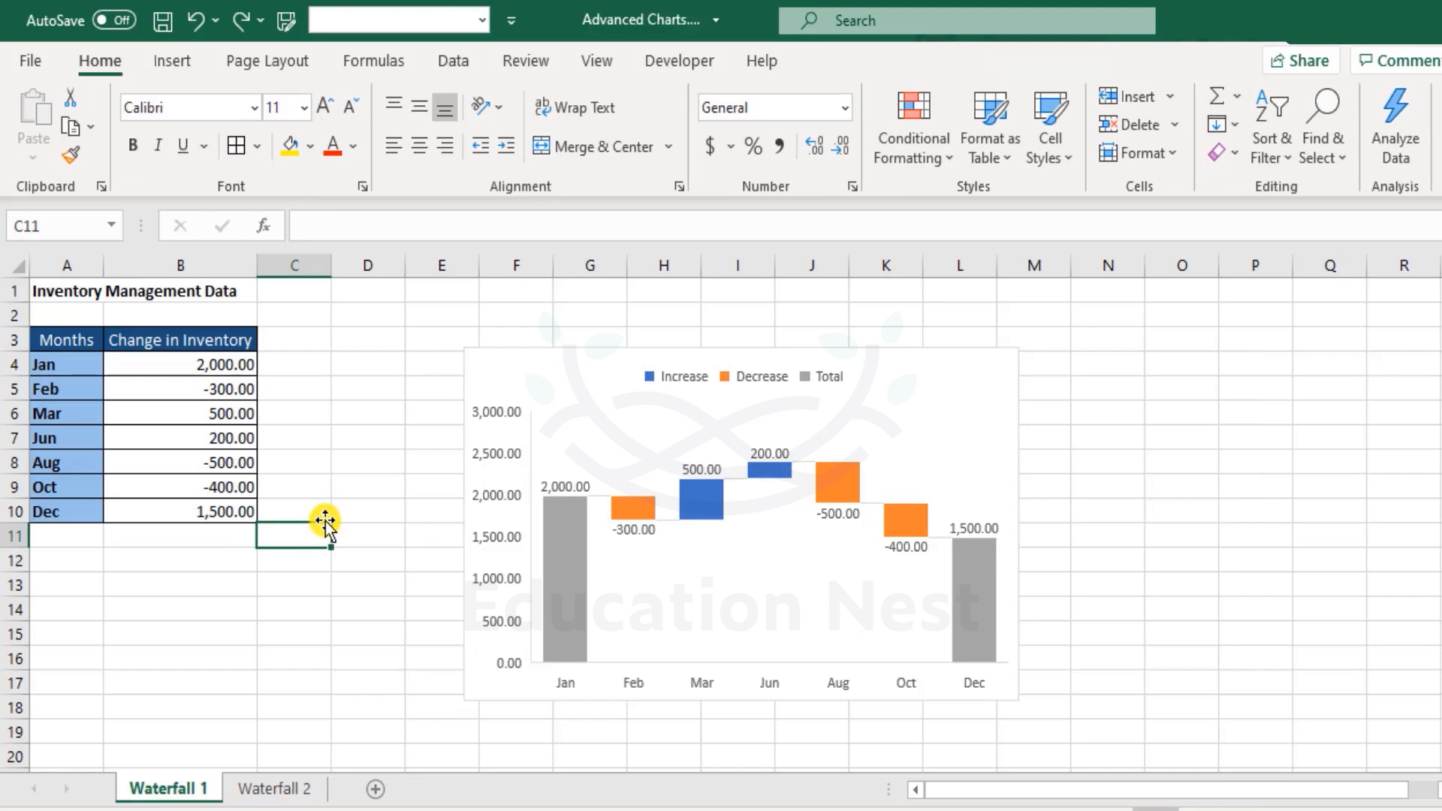
{"action": "left_click", "coordinate": [68, 290]}
{"action": "left_click_drag", "start_coordinate": [189, 365], "coordinate": [224, 511]}
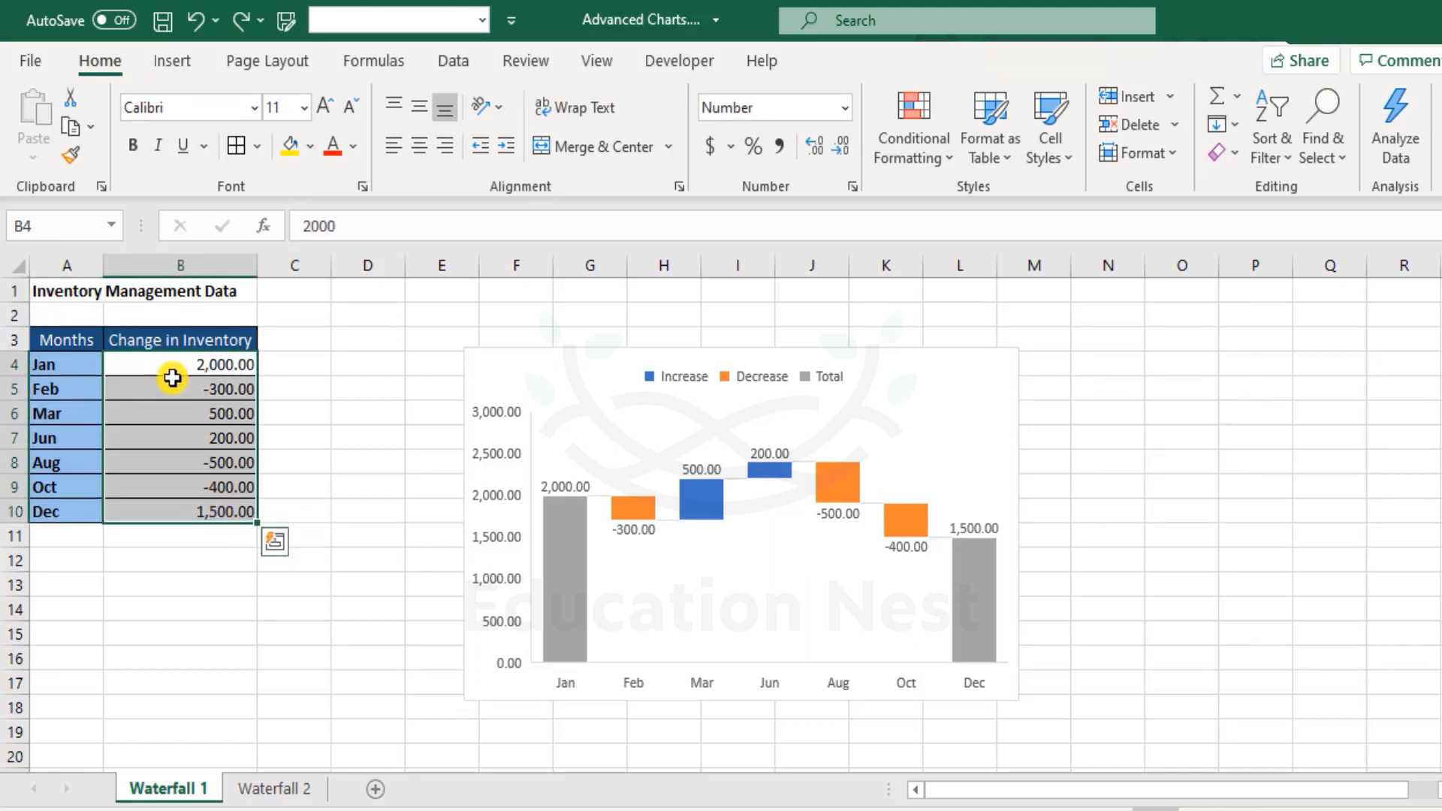
{"action": "left_click", "coordinate": [557, 595]}
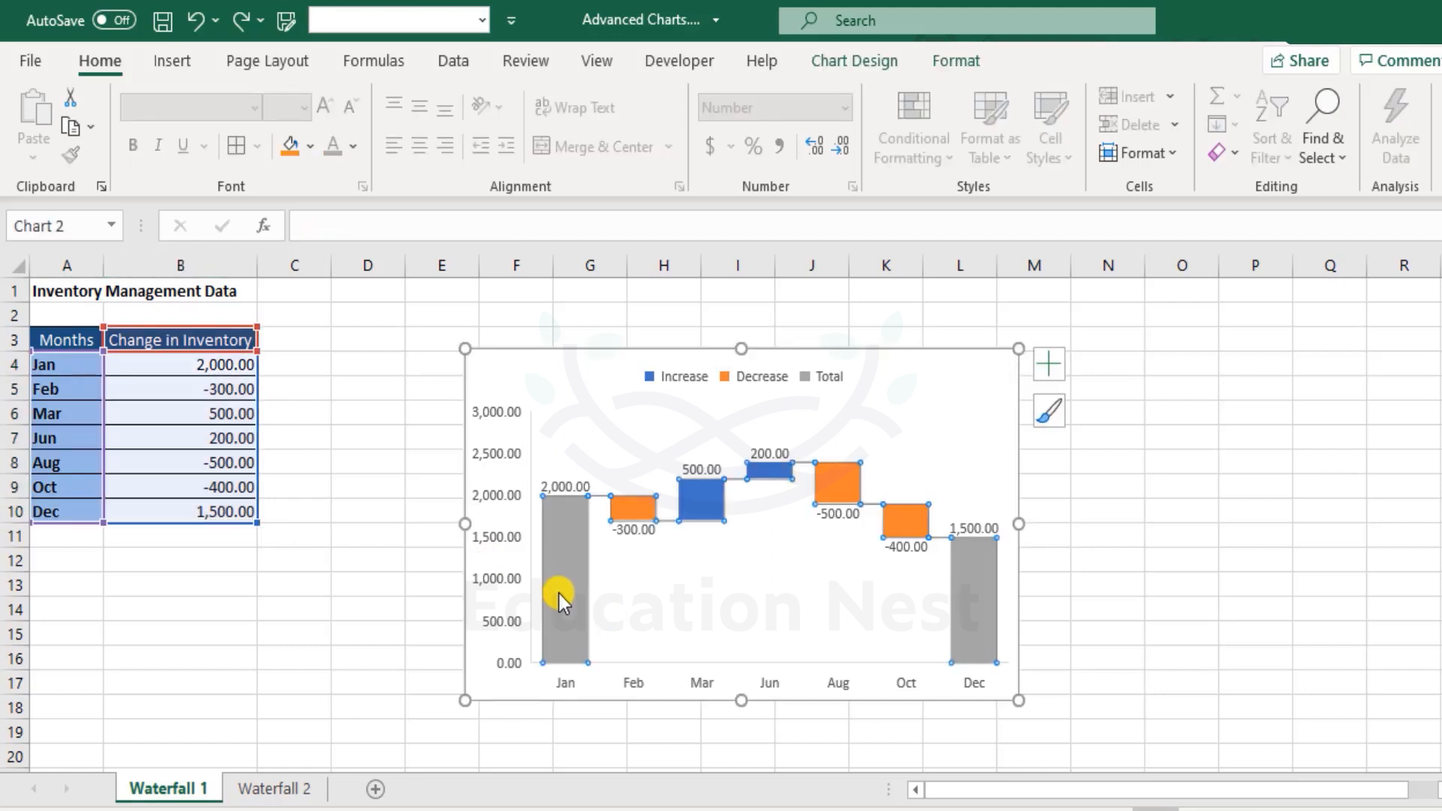
{"action": "mouse_move", "coordinate": [577, 492]}
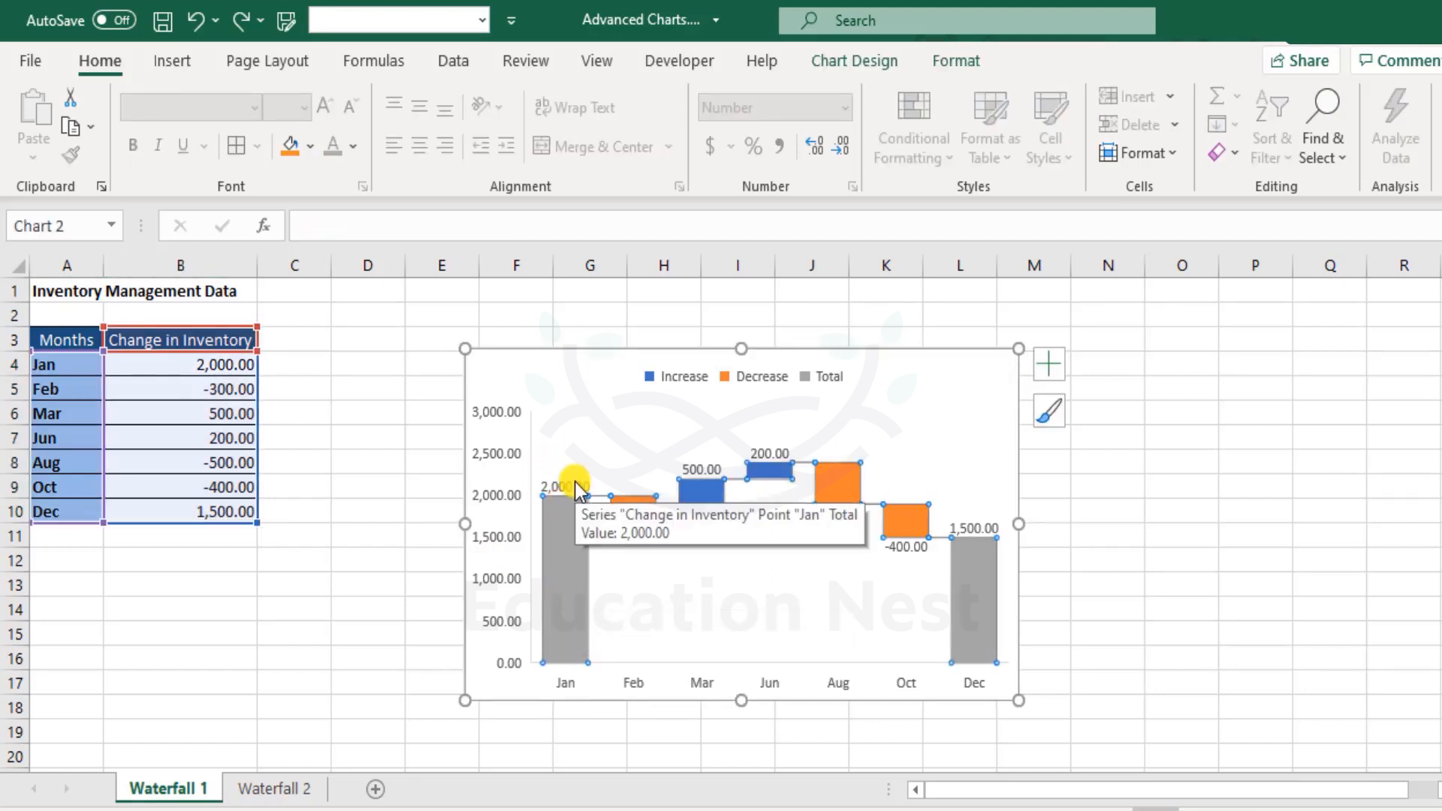
{"action": "left_click", "coordinate": [991, 583]}
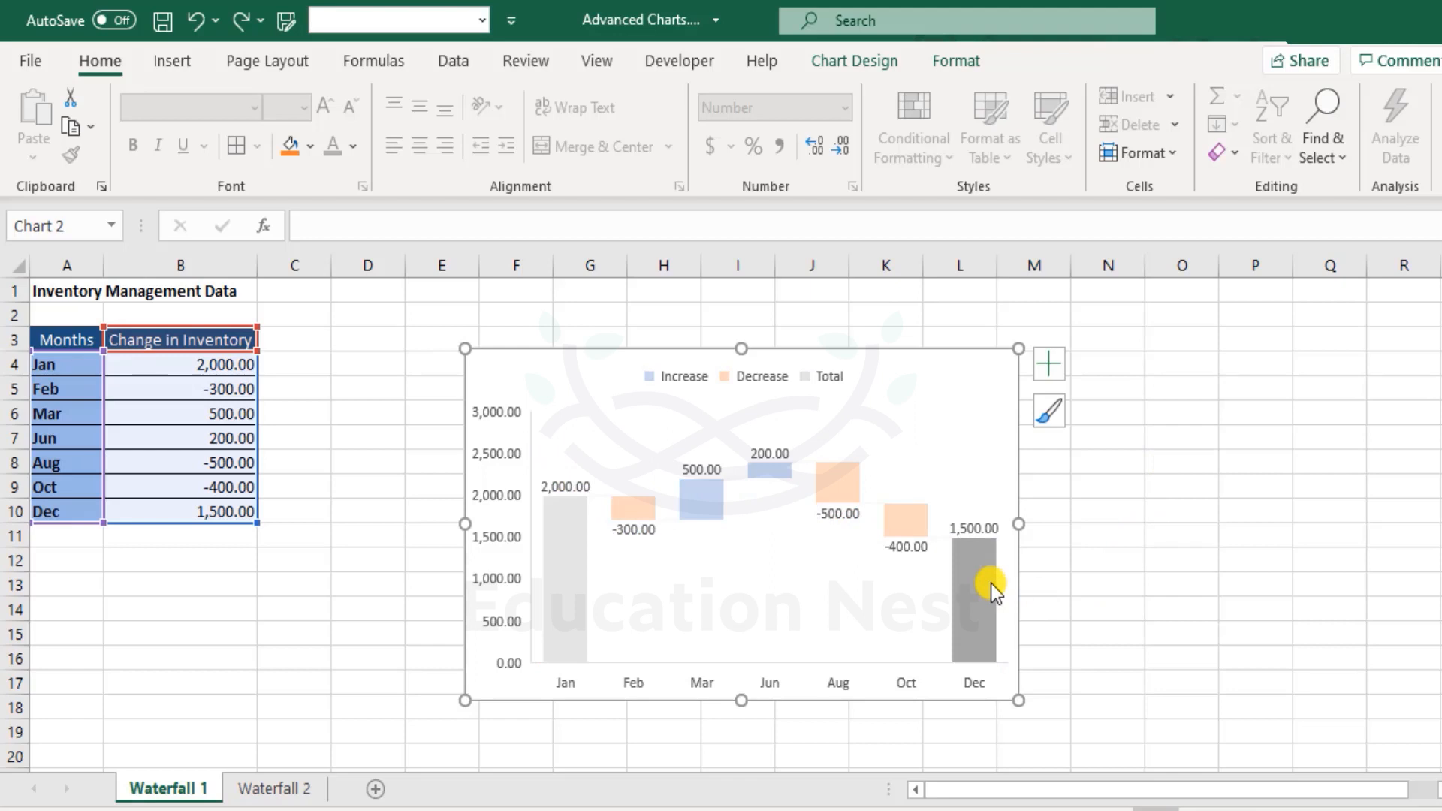
{"action": "left_click", "coordinate": [665, 568]}
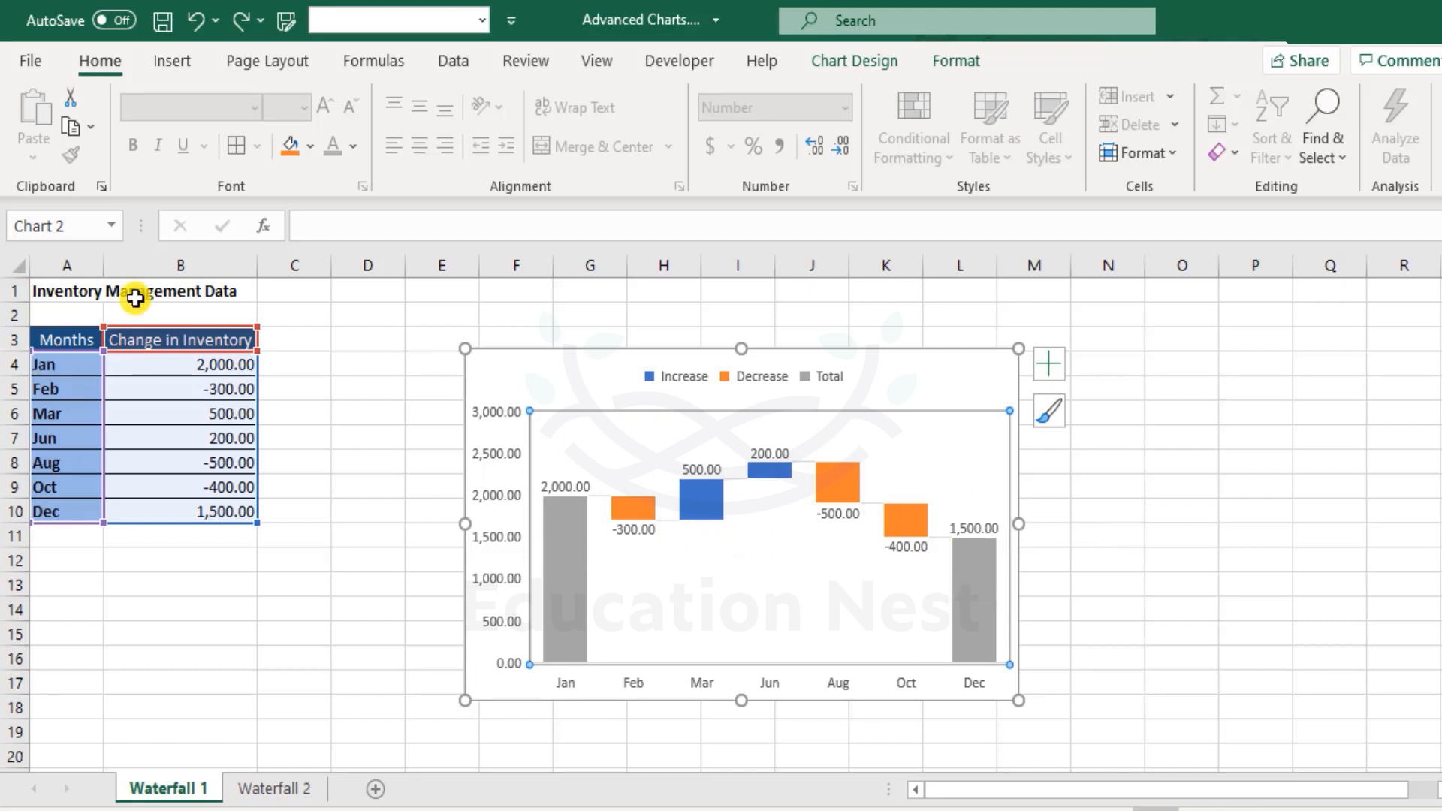
{"action": "left_click", "coordinate": [52, 290]}
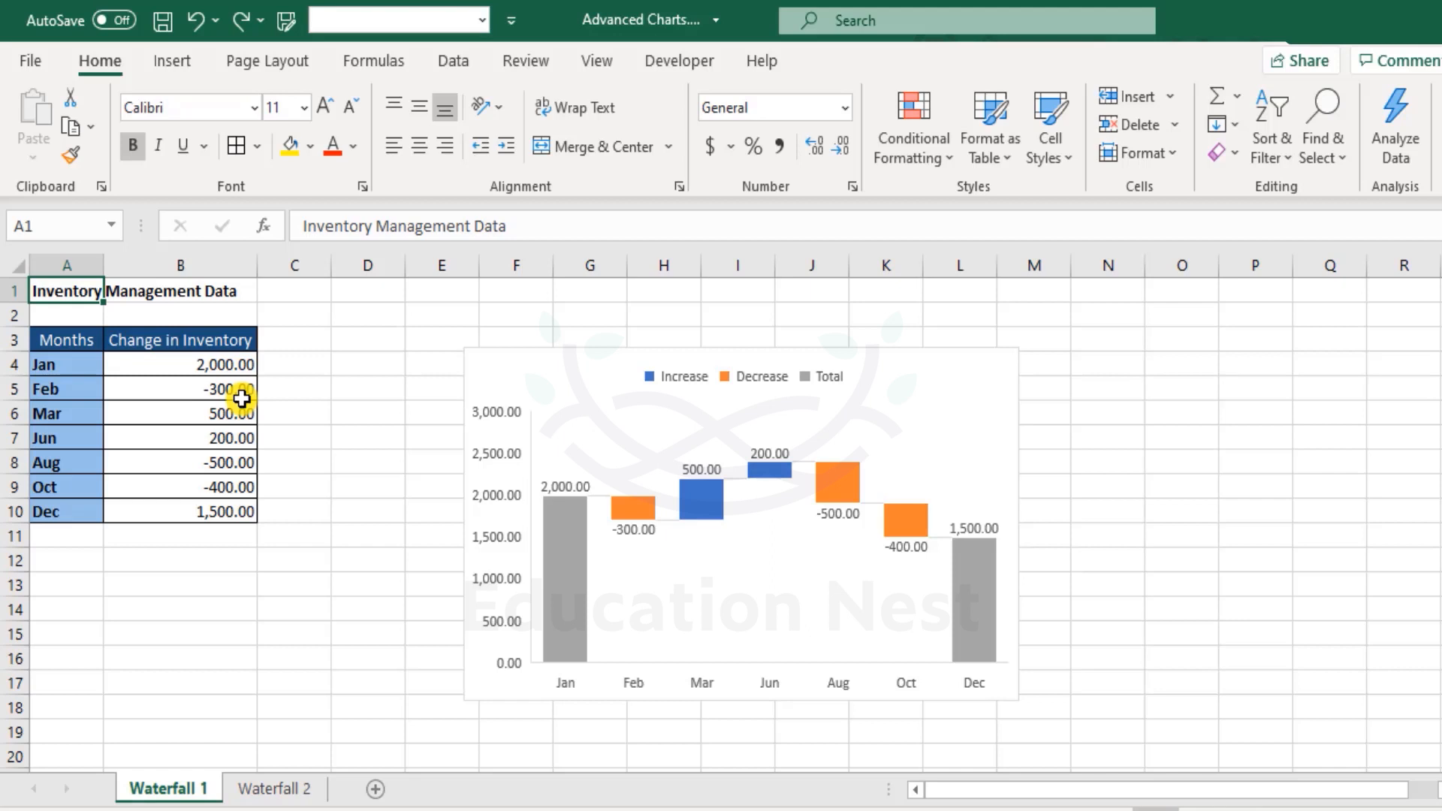
Step: Switch to the Waterfall 2 sheet and review its financial statement items from Sales down to Net Income
{"action": "left_click", "coordinate": [271, 790]}
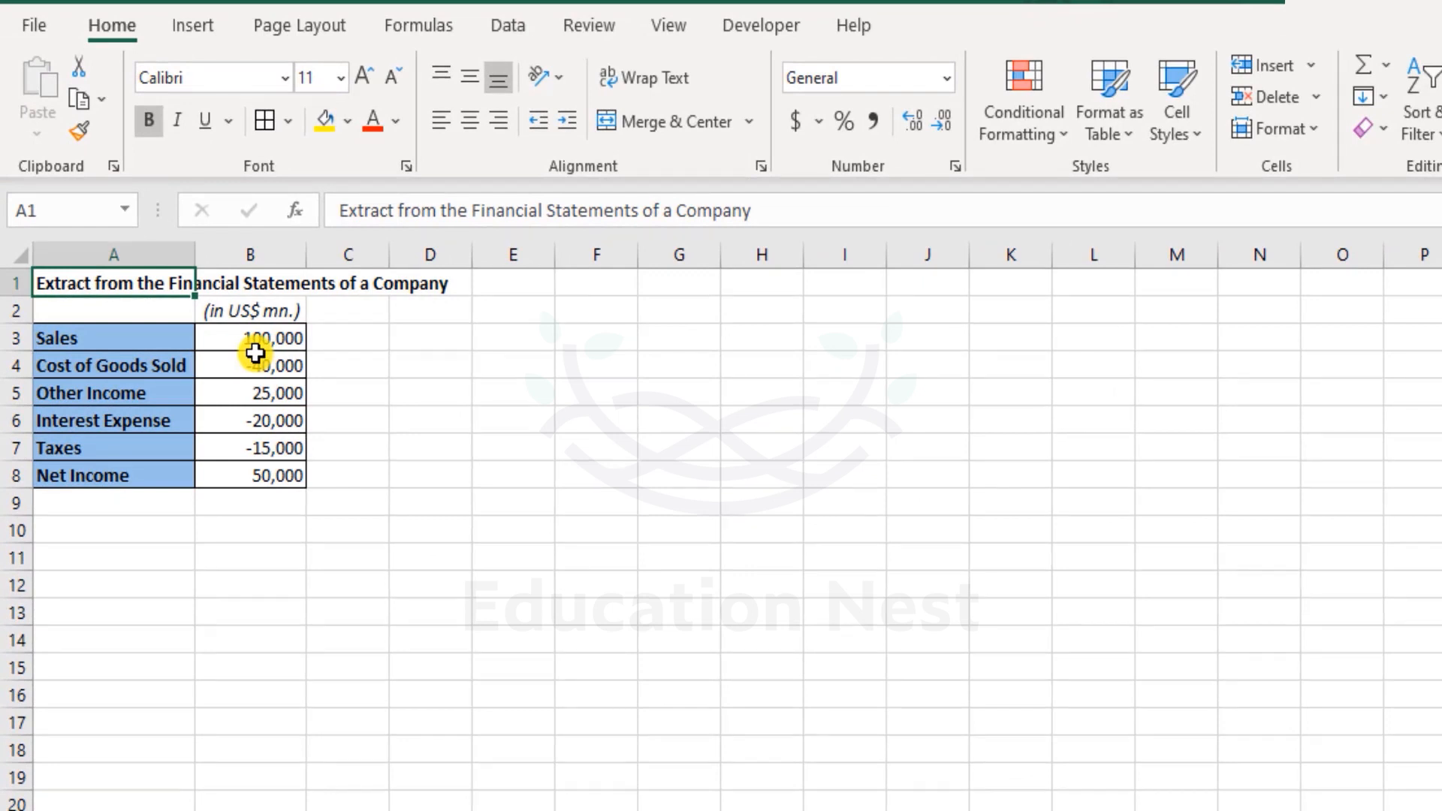
{"action": "left_click_drag", "start_coordinate": [179, 339], "coordinate": [295, 376]}
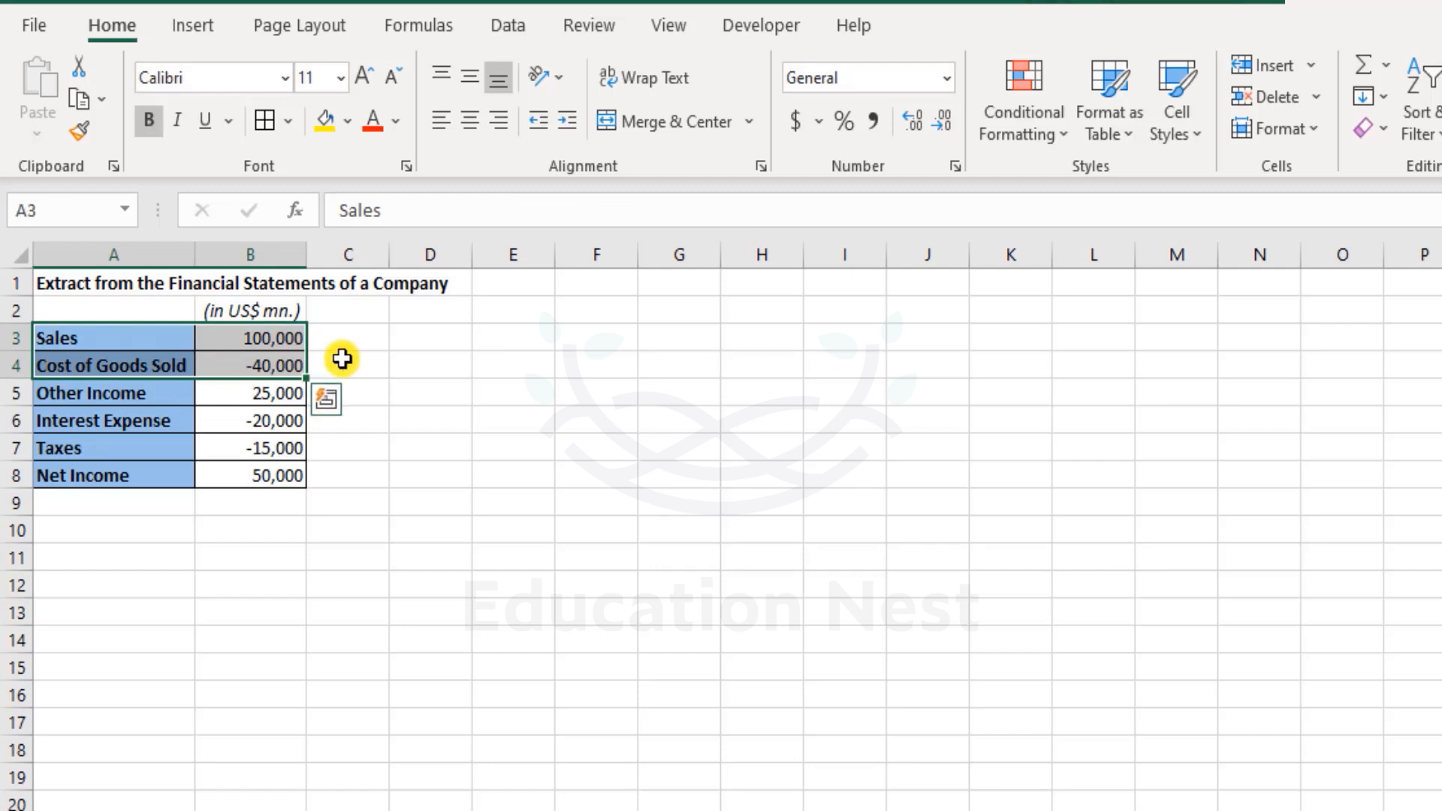
{"action": "left_click_drag", "start_coordinate": [136, 396], "coordinate": [236, 396]}
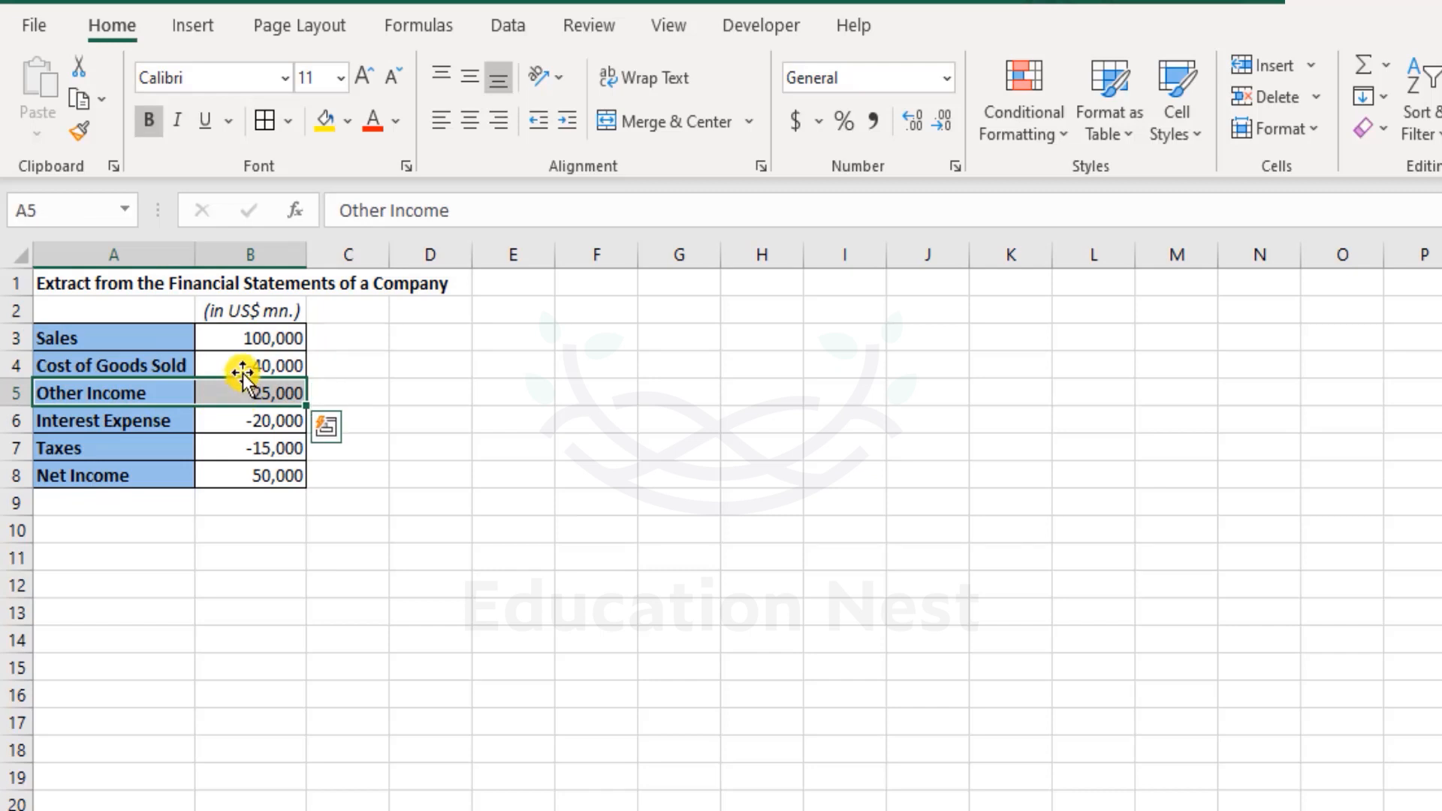
{"action": "left_click_drag", "start_coordinate": [171, 419], "coordinate": [267, 483]}
{"action": "left_click", "coordinate": [269, 475]}
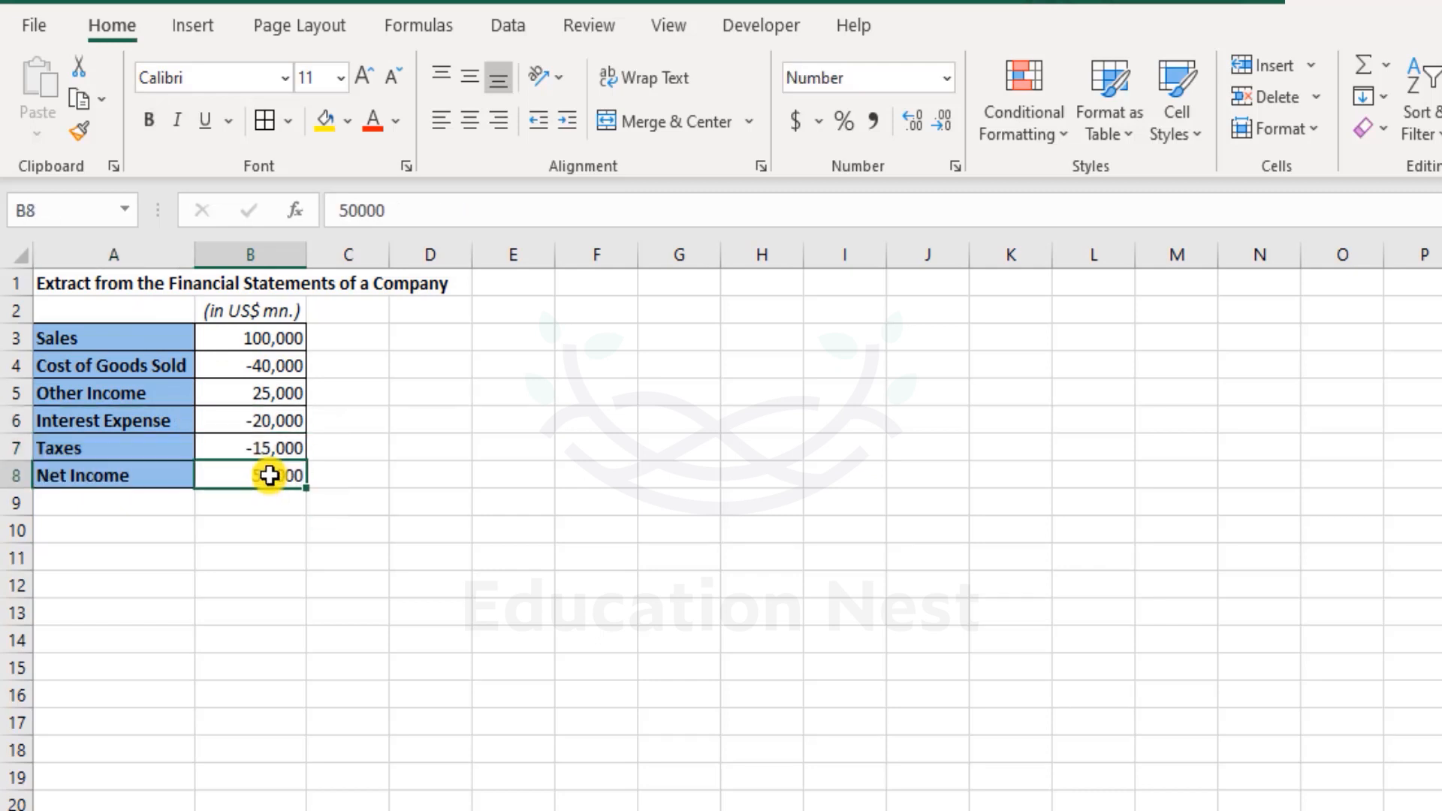
{"action": "left_click", "coordinate": [259, 337]}
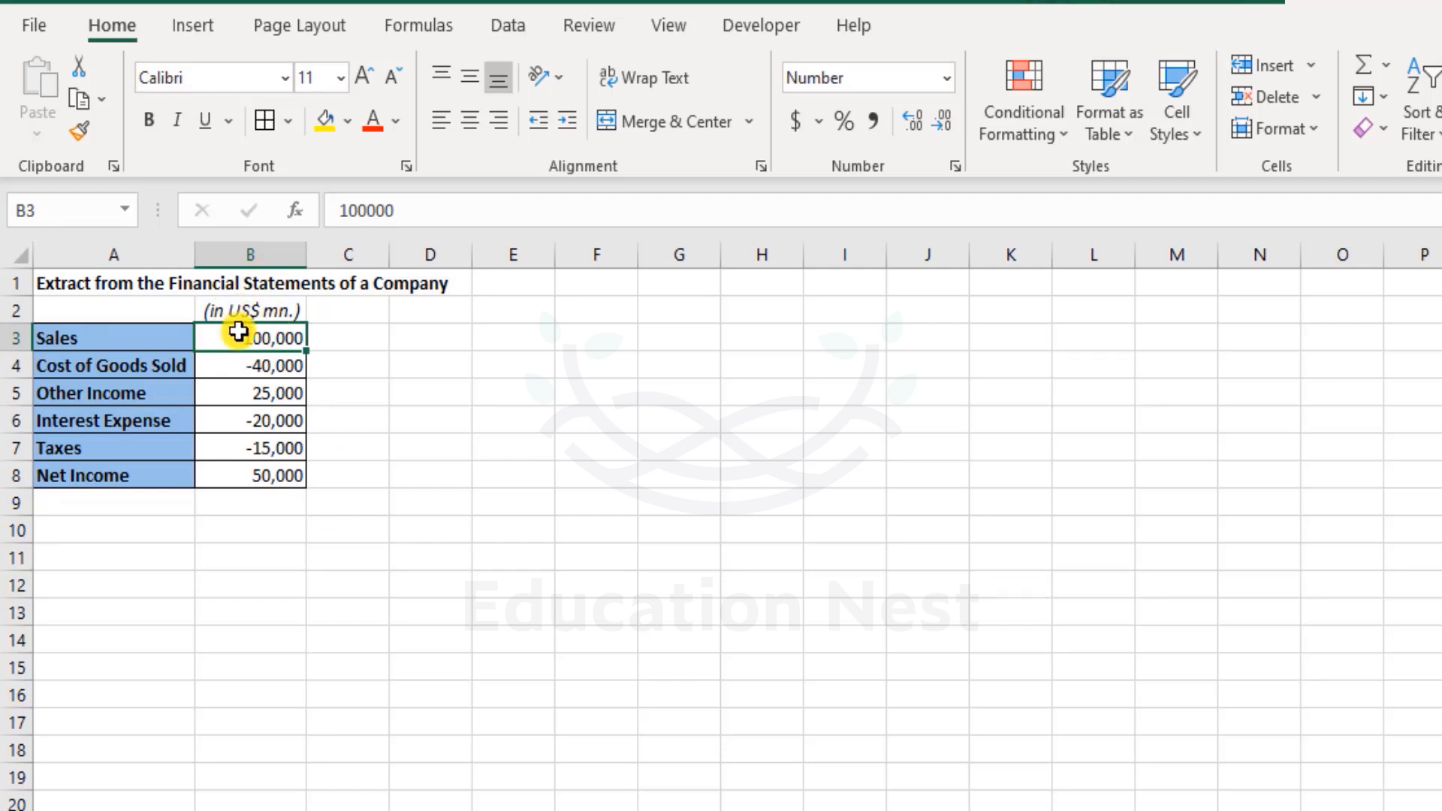
Step: Insert a waterfall chart from the financial statement data in A3:B8, and narrow it to end near the left edge of column K
{"action": "left_click_drag", "start_coordinate": [147, 334], "coordinate": [278, 475]}
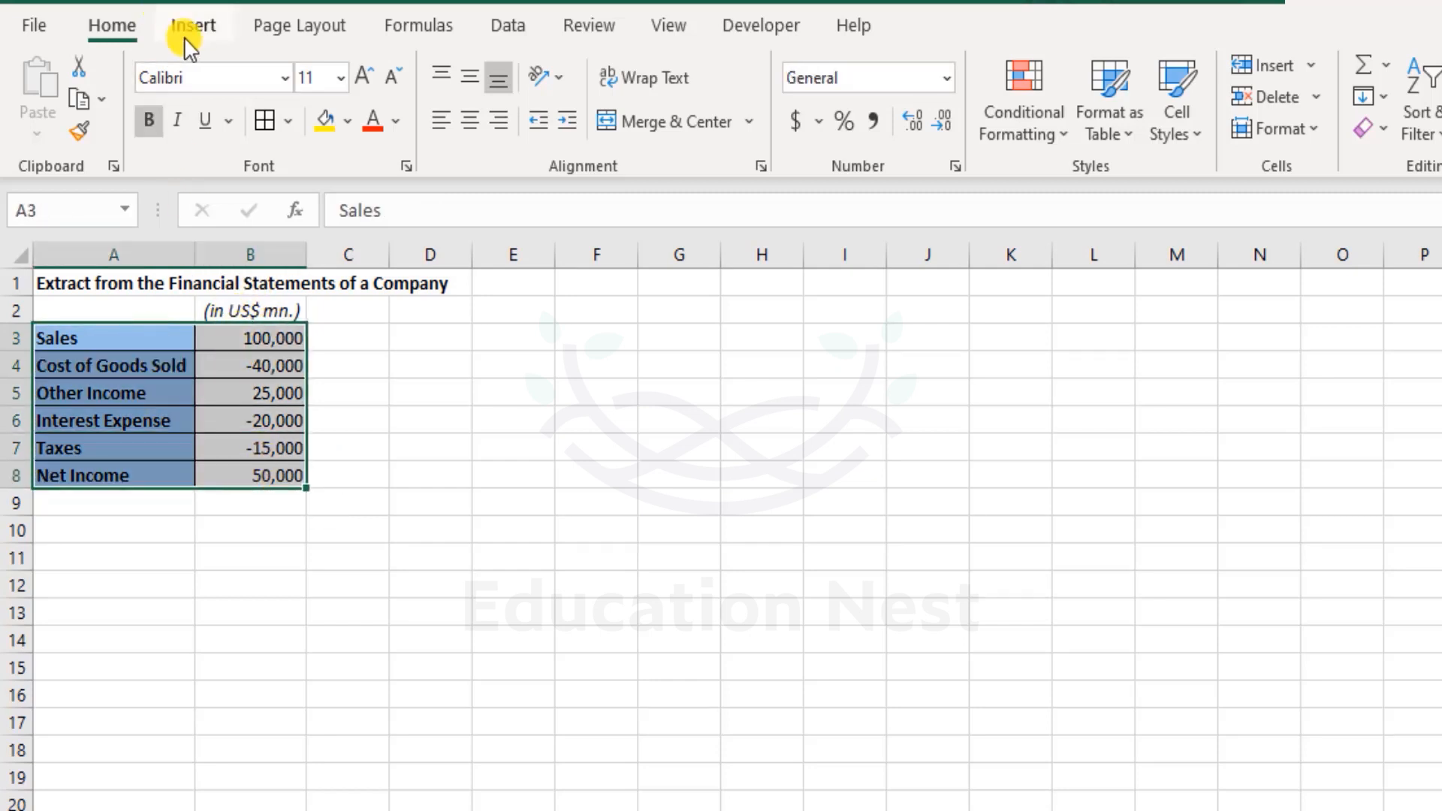
{"action": "left_click", "coordinate": [192, 27]}
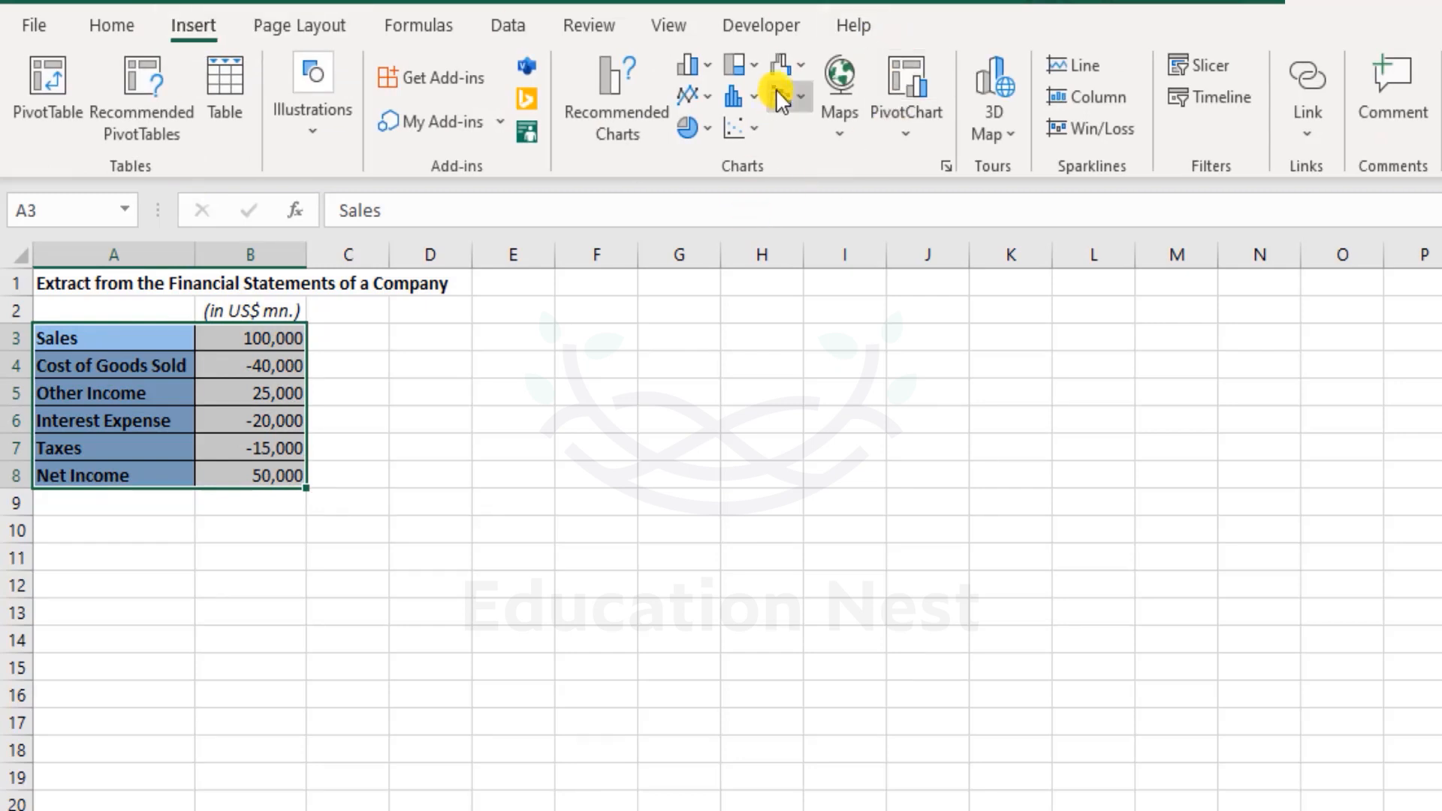
{"action": "left_click", "coordinate": [786, 63]}
{"action": "left_click", "coordinate": [814, 147]}
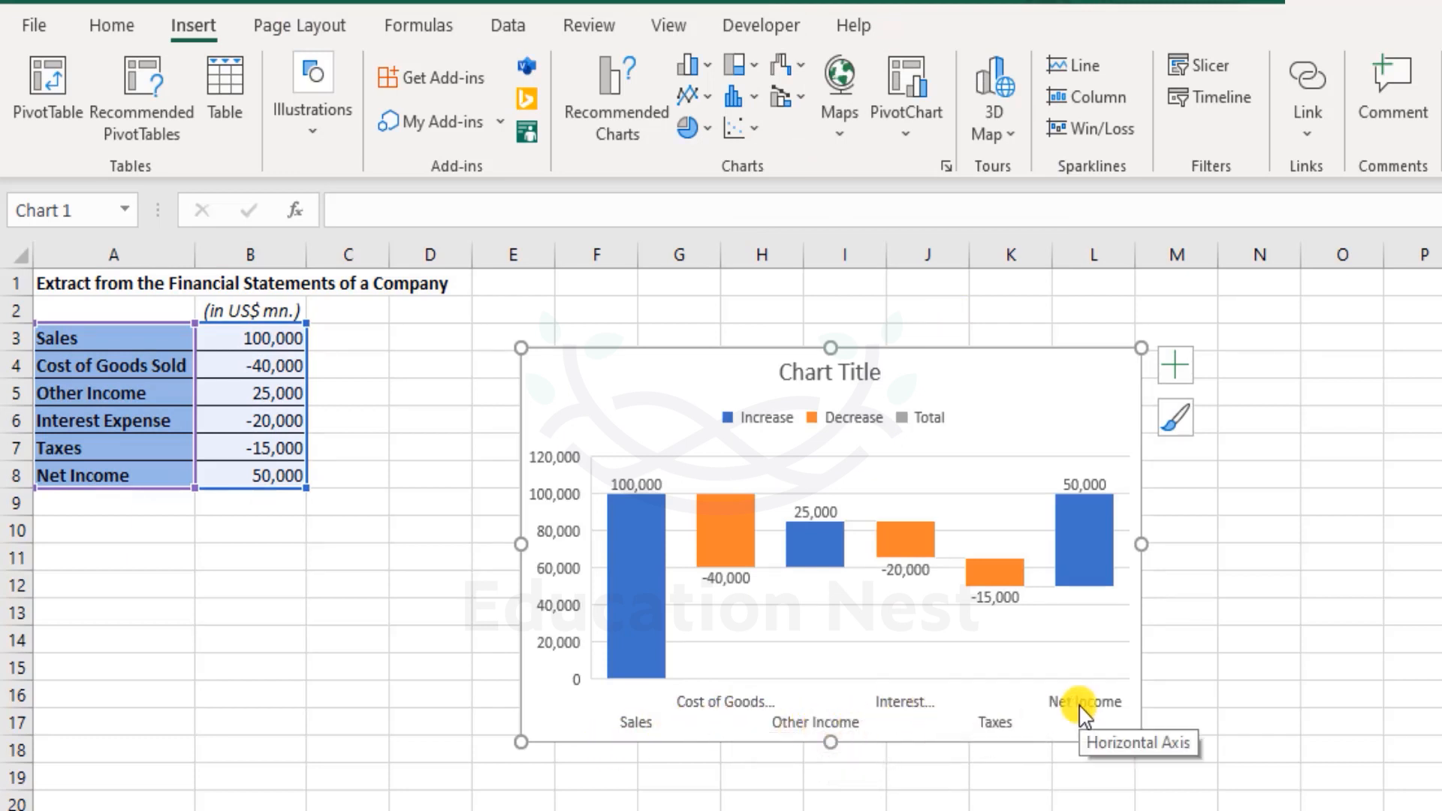
{"action": "left_click_drag", "start_coordinate": [1143, 546], "coordinate": [1052, 556]}
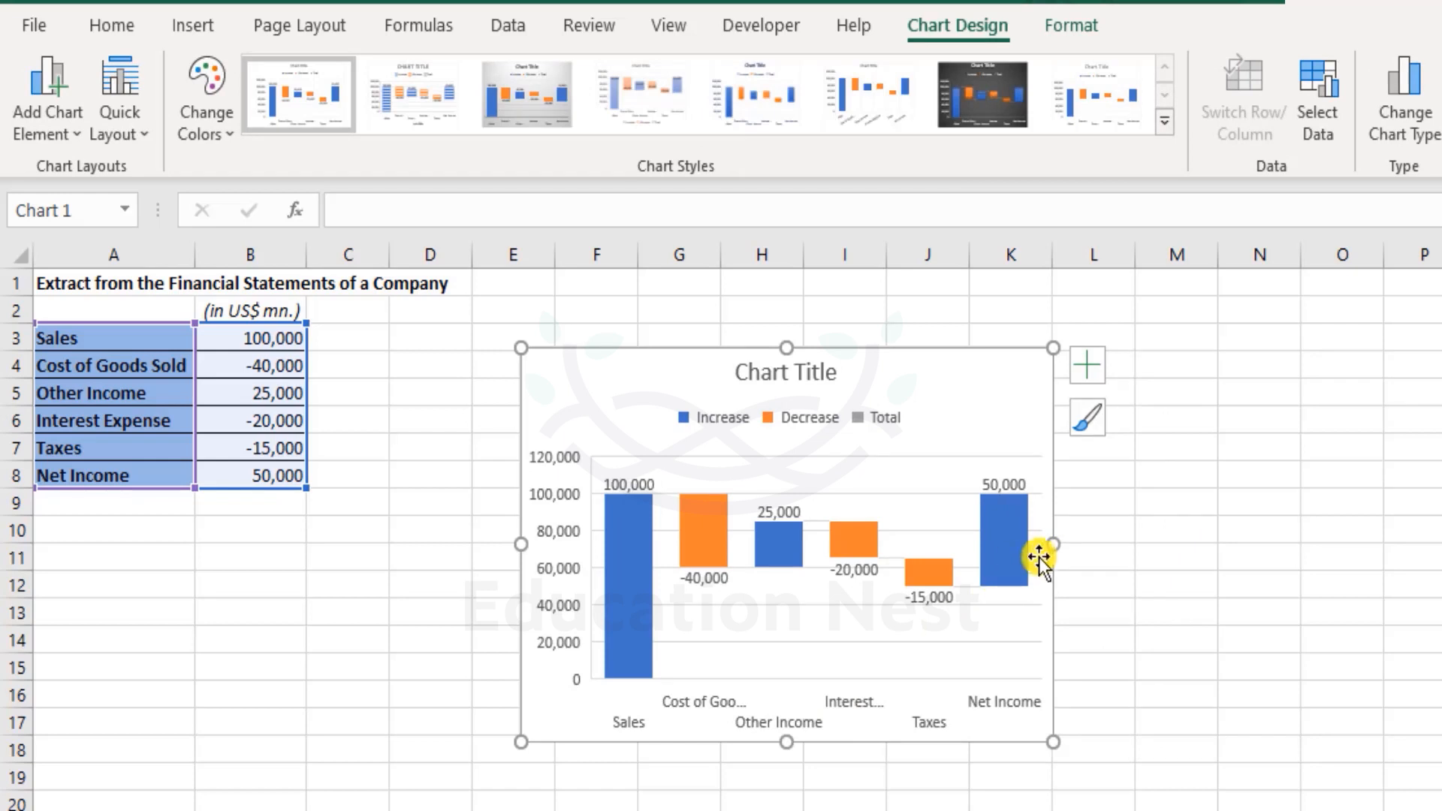
{"action": "left_click_drag", "start_coordinate": [1056, 546], "coordinate": [1001, 548]}
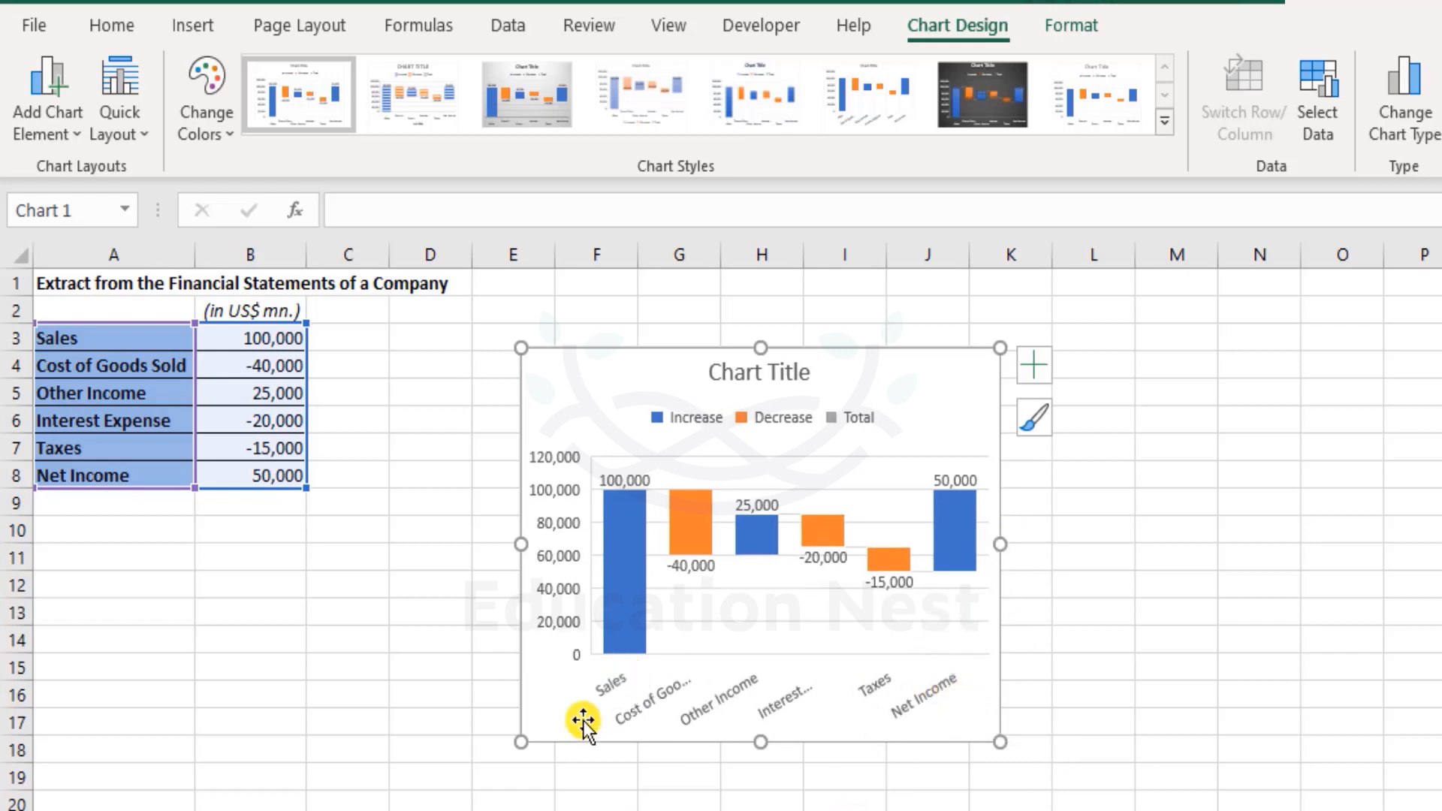
Step: Remove the chart title from the financial statement waterfall chart
{"action": "left_click", "coordinate": [1034, 365]}
{"action": "left_click", "coordinate": [1098, 453]}
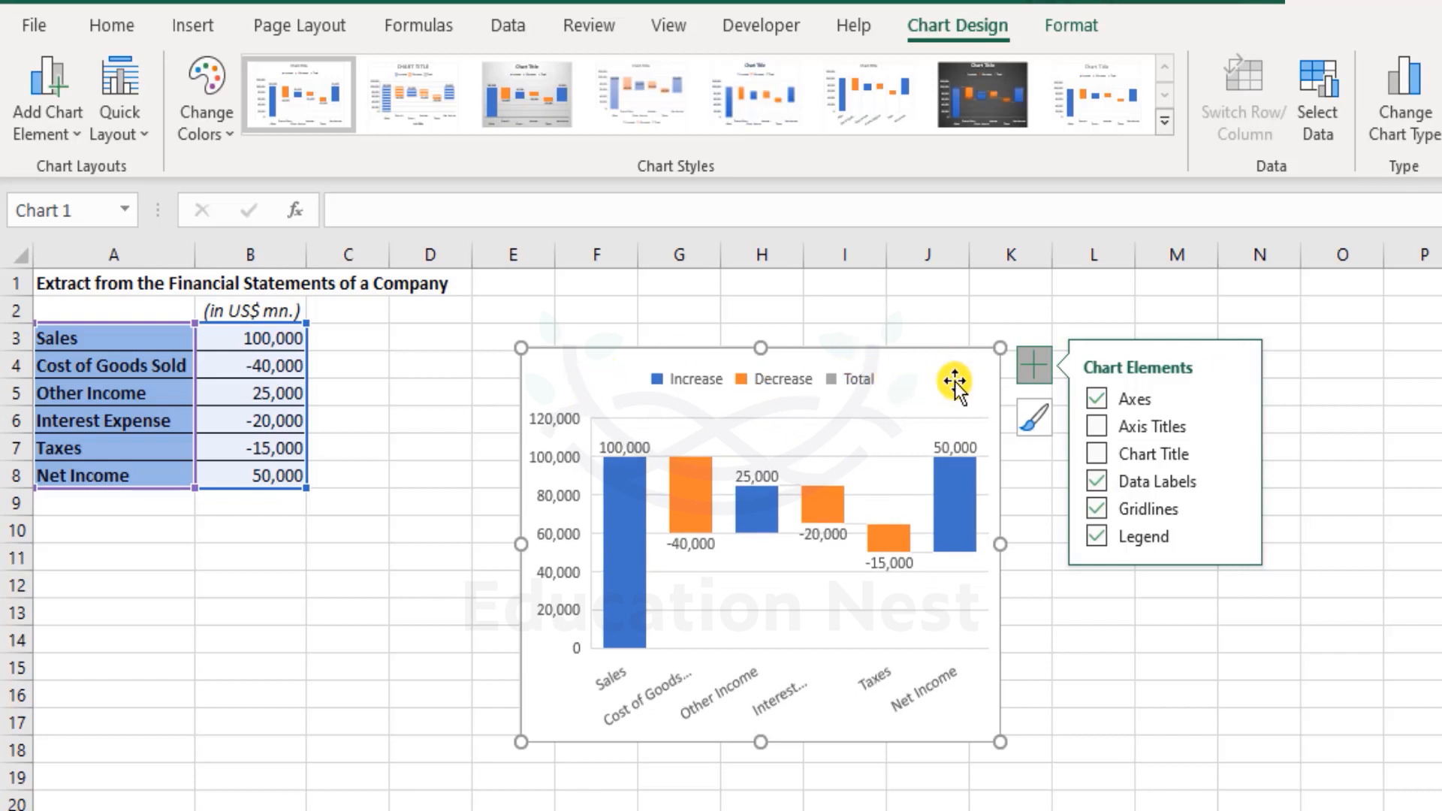
Step: Inspect the waterfall chart's columns from Sales to Net Income, and set the Net Income column as a total
{"action": "left_click", "coordinate": [617, 603]}
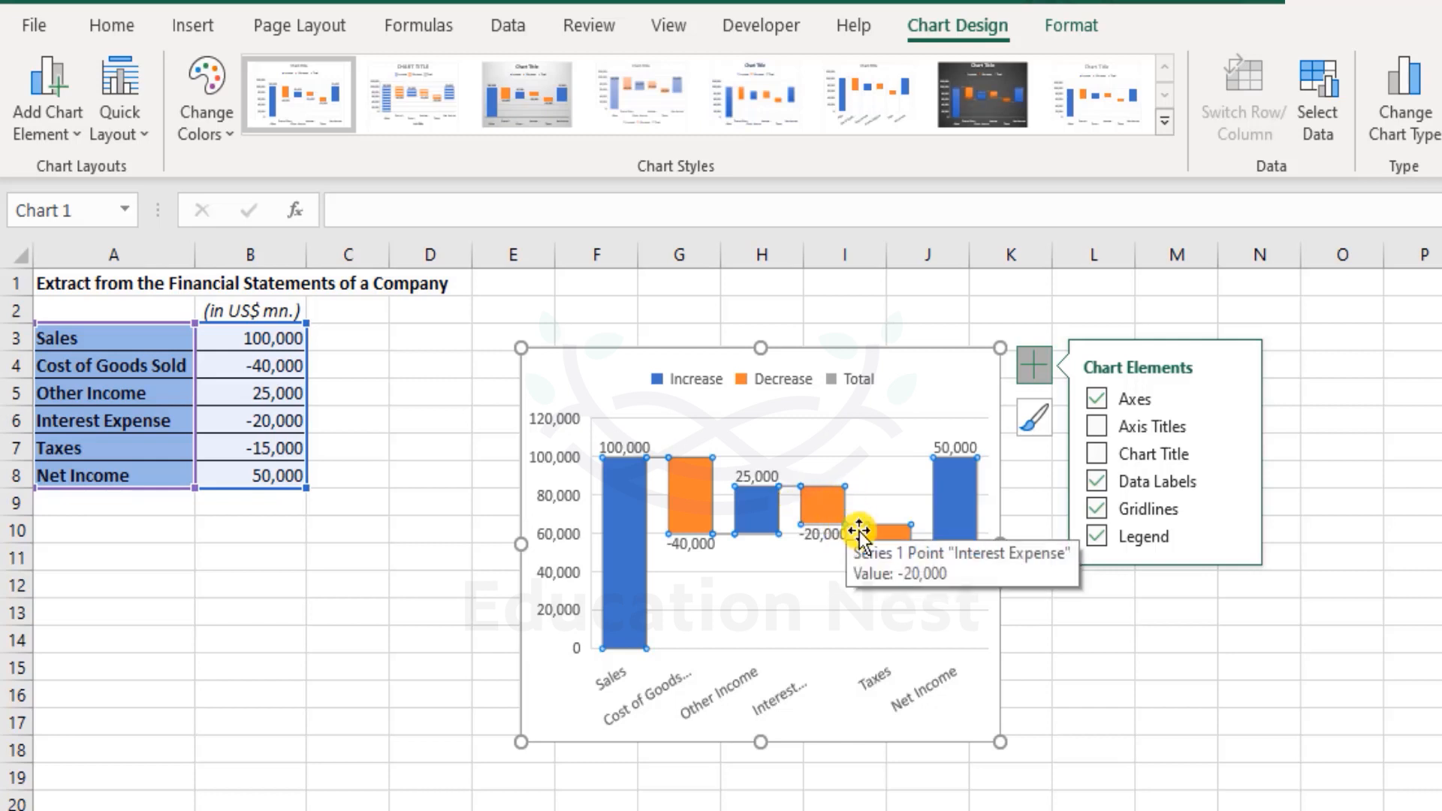
{"action": "mouse_move", "coordinate": [895, 571]}
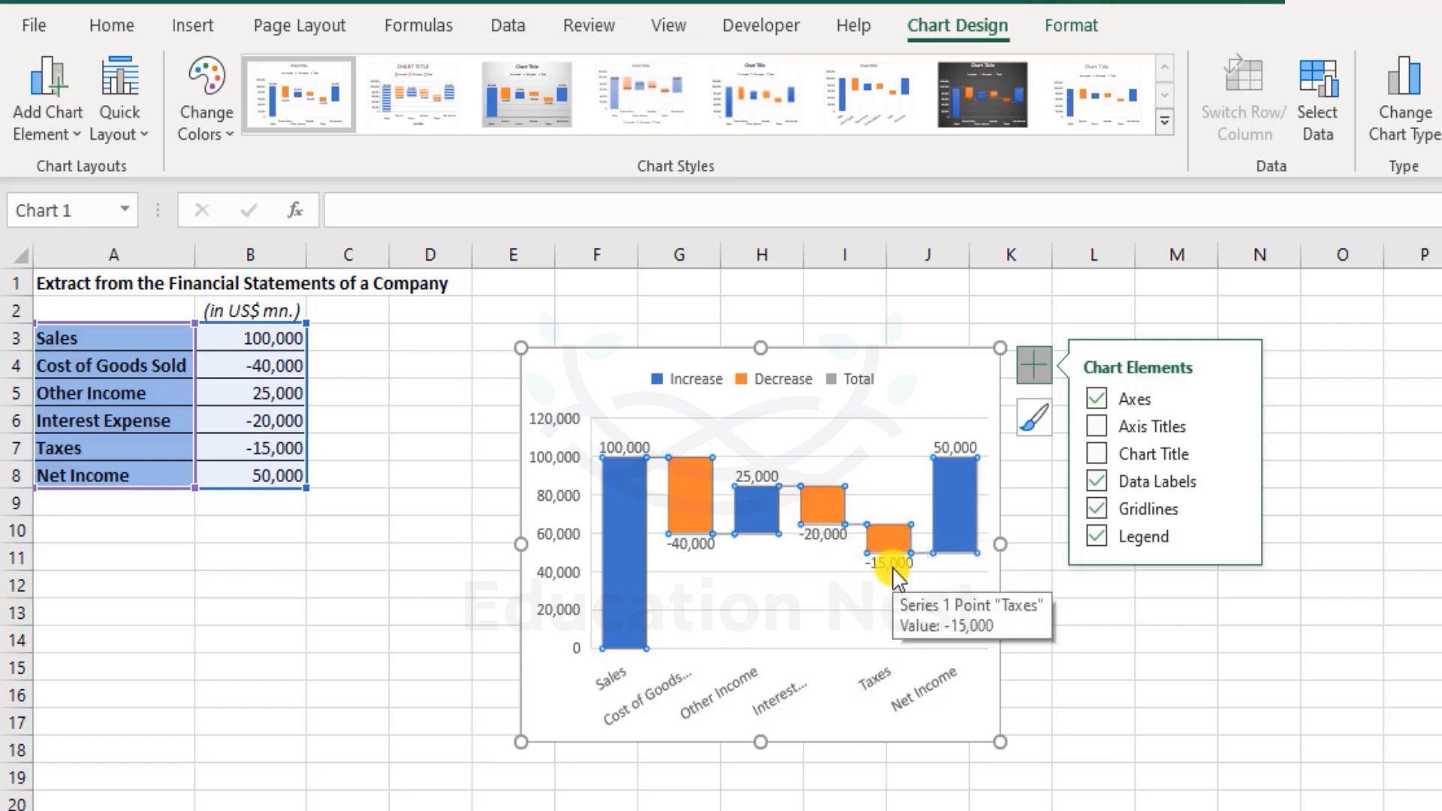
{"action": "left_click", "coordinate": [974, 490]}
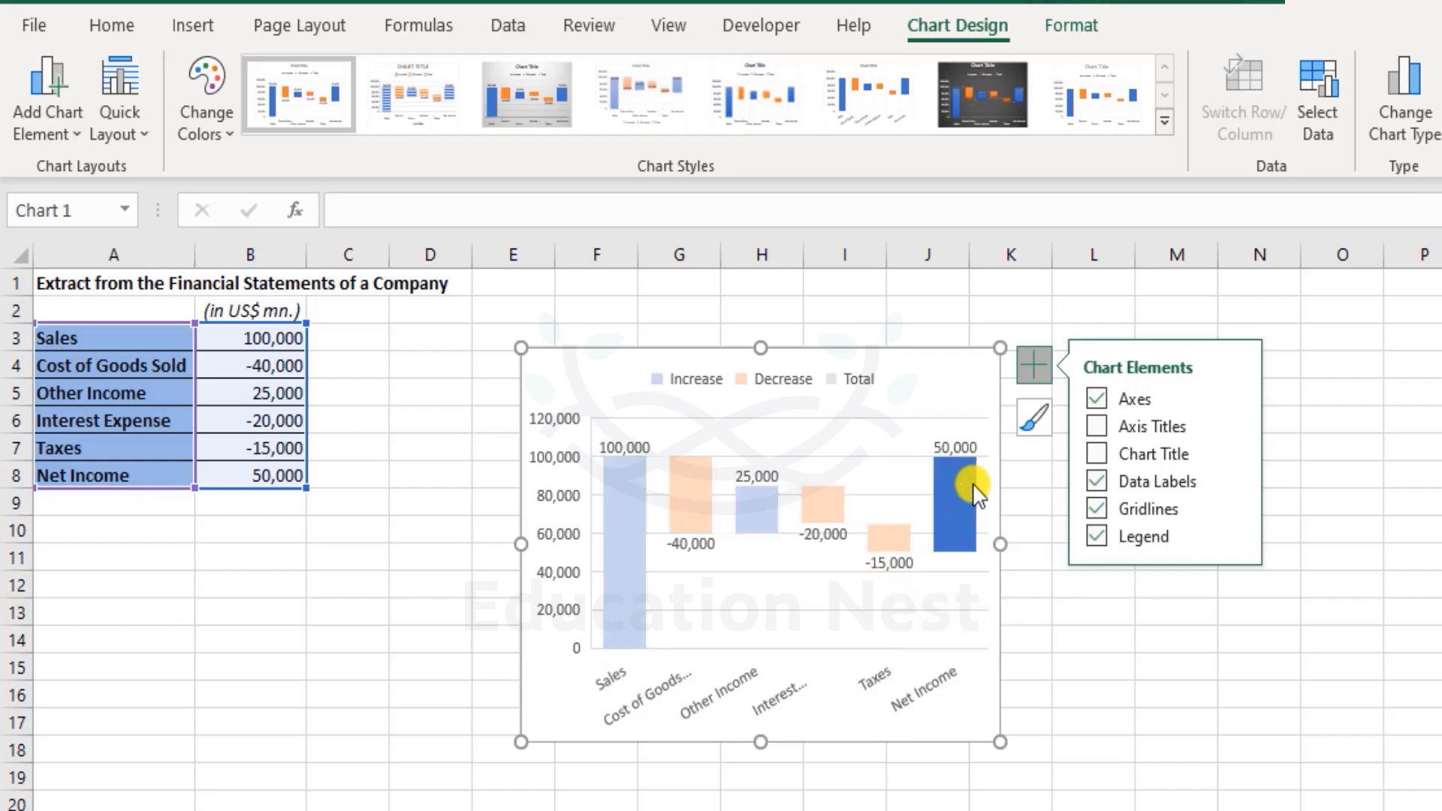
{"action": "mouse_move", "coordinate": [957, 493]}
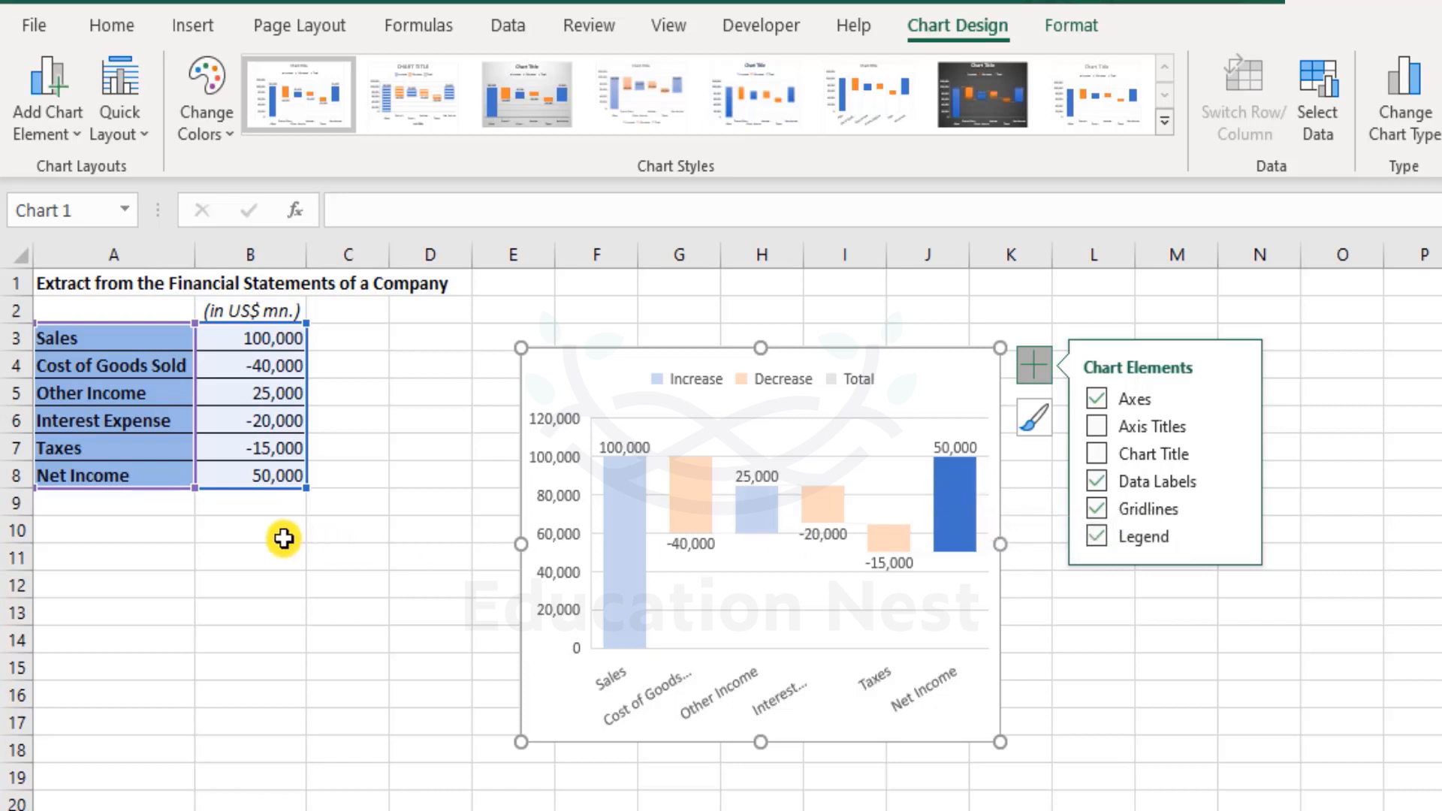
{"action": "left_click", "coordinate": [1110, 646]}
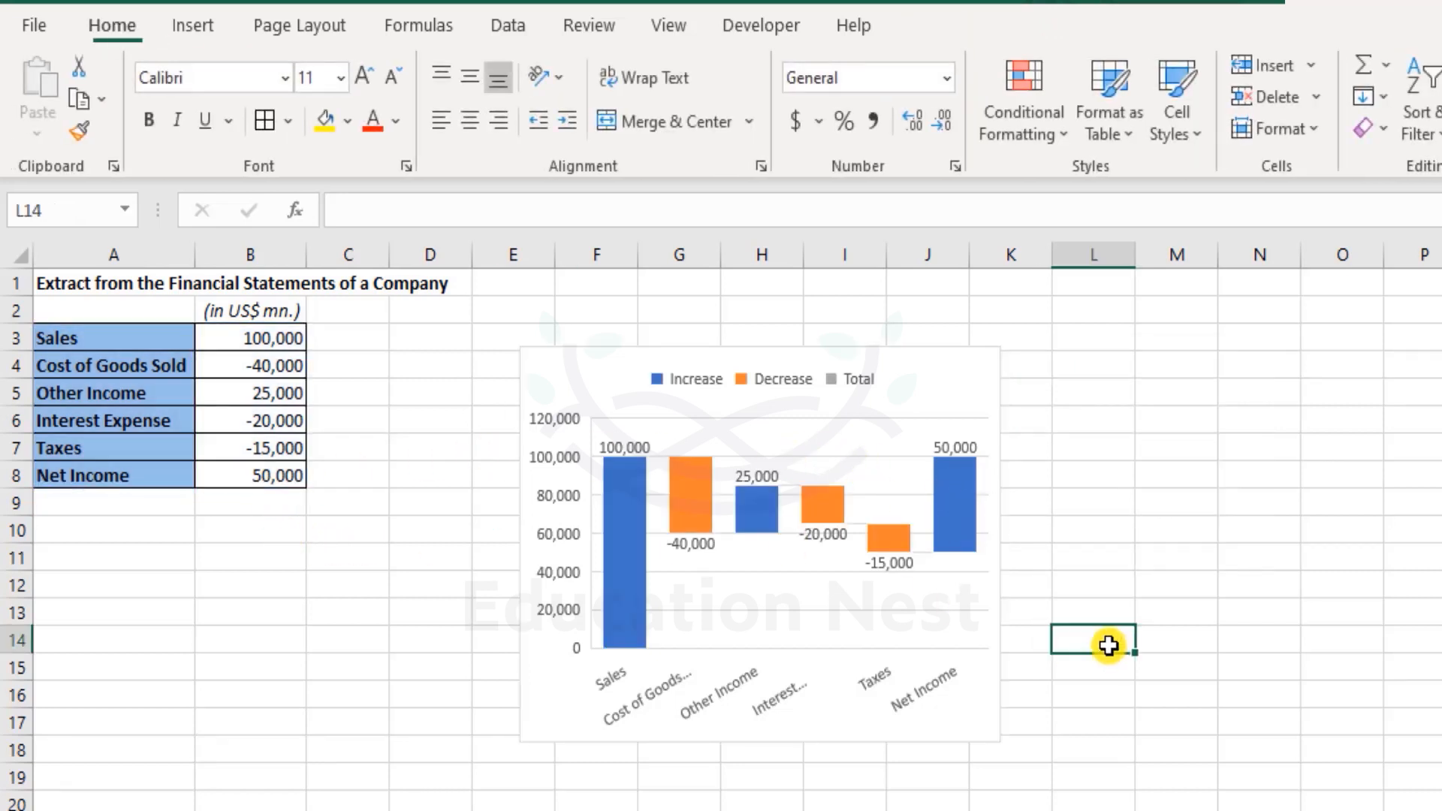
{"action": "left_click", "coordinate": [953, 512]}
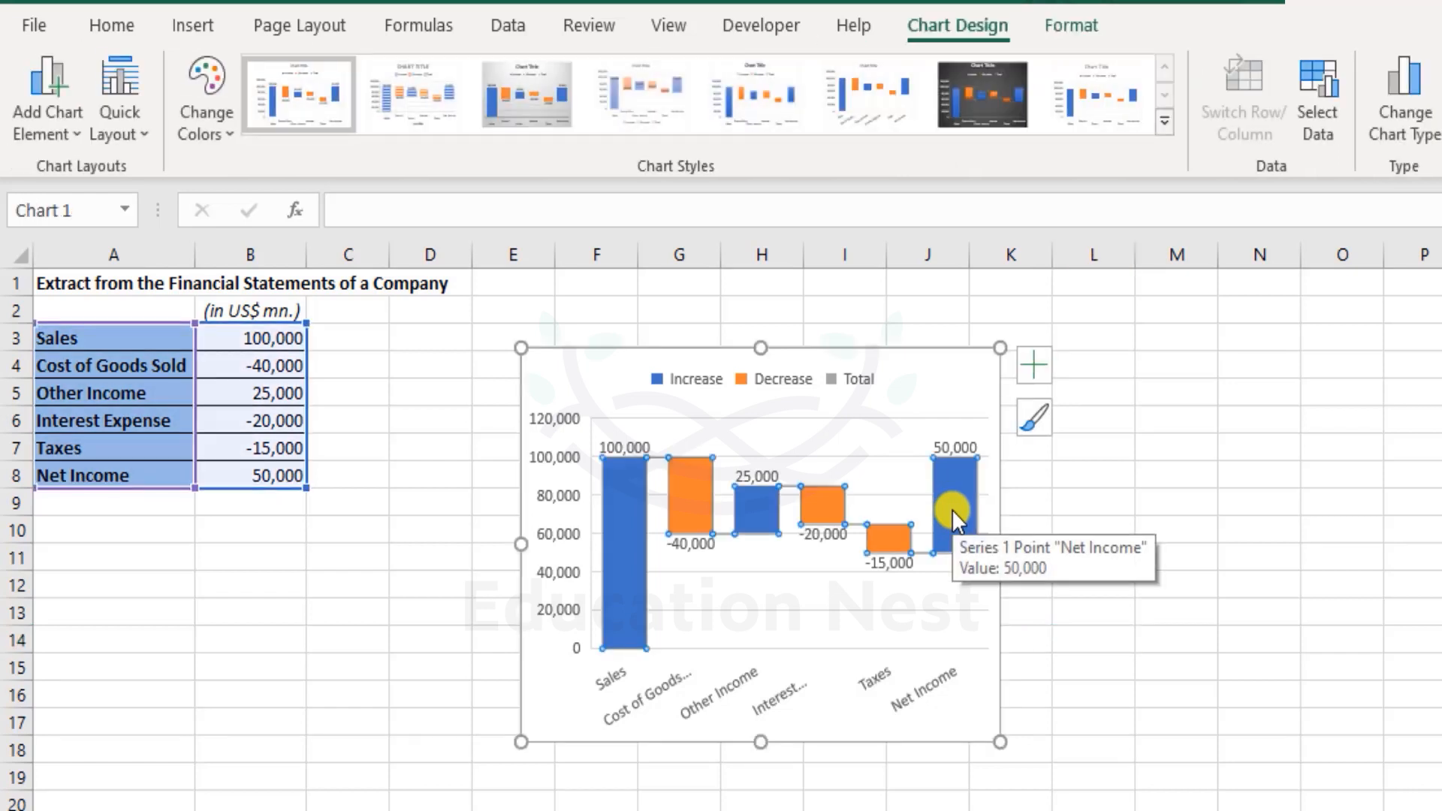
{"action": "left_click", "coordinate": [952, 514]}
{"action": "right_click", "coordinate": [952, 514]}
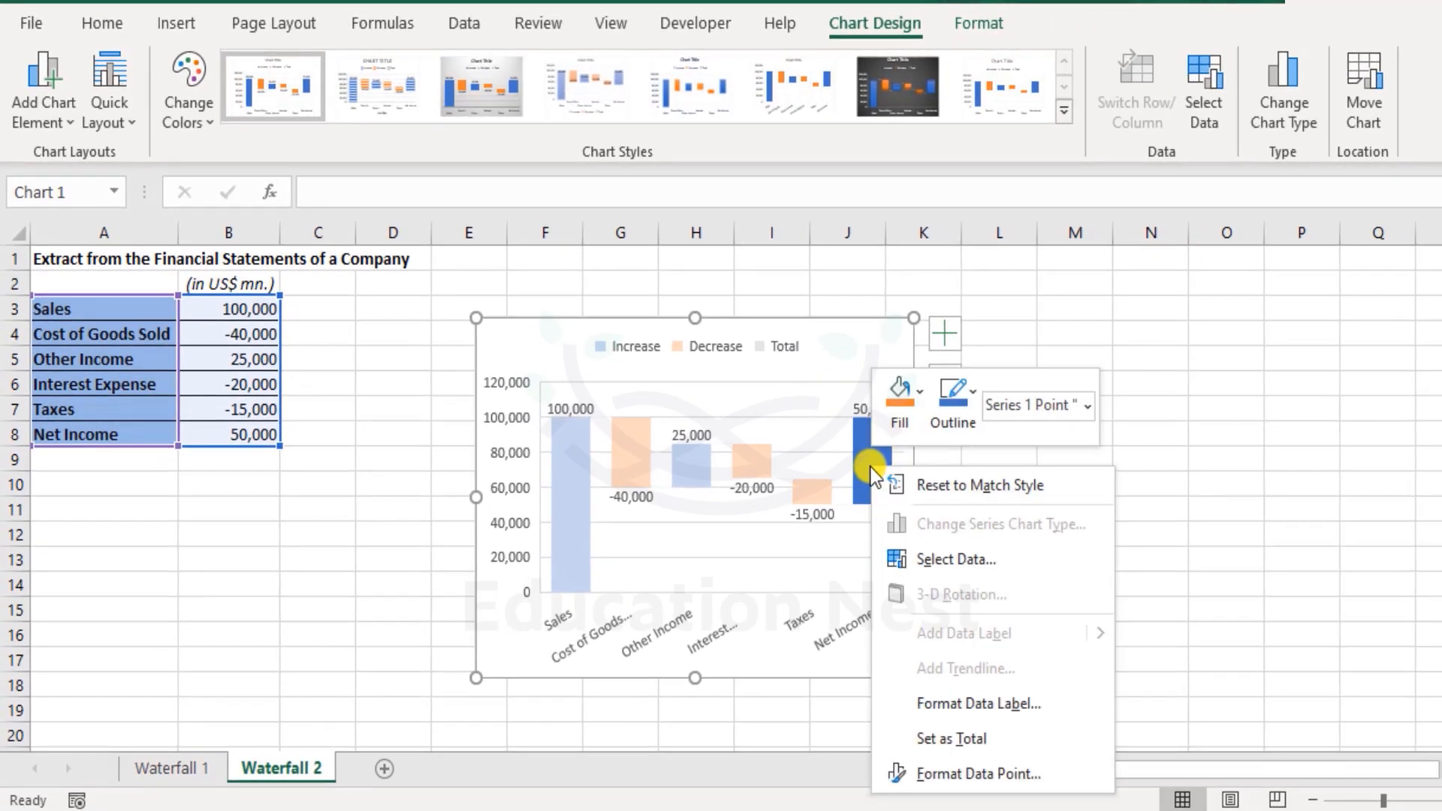
{"action": "left_click", "coordinate": [980, 737]}
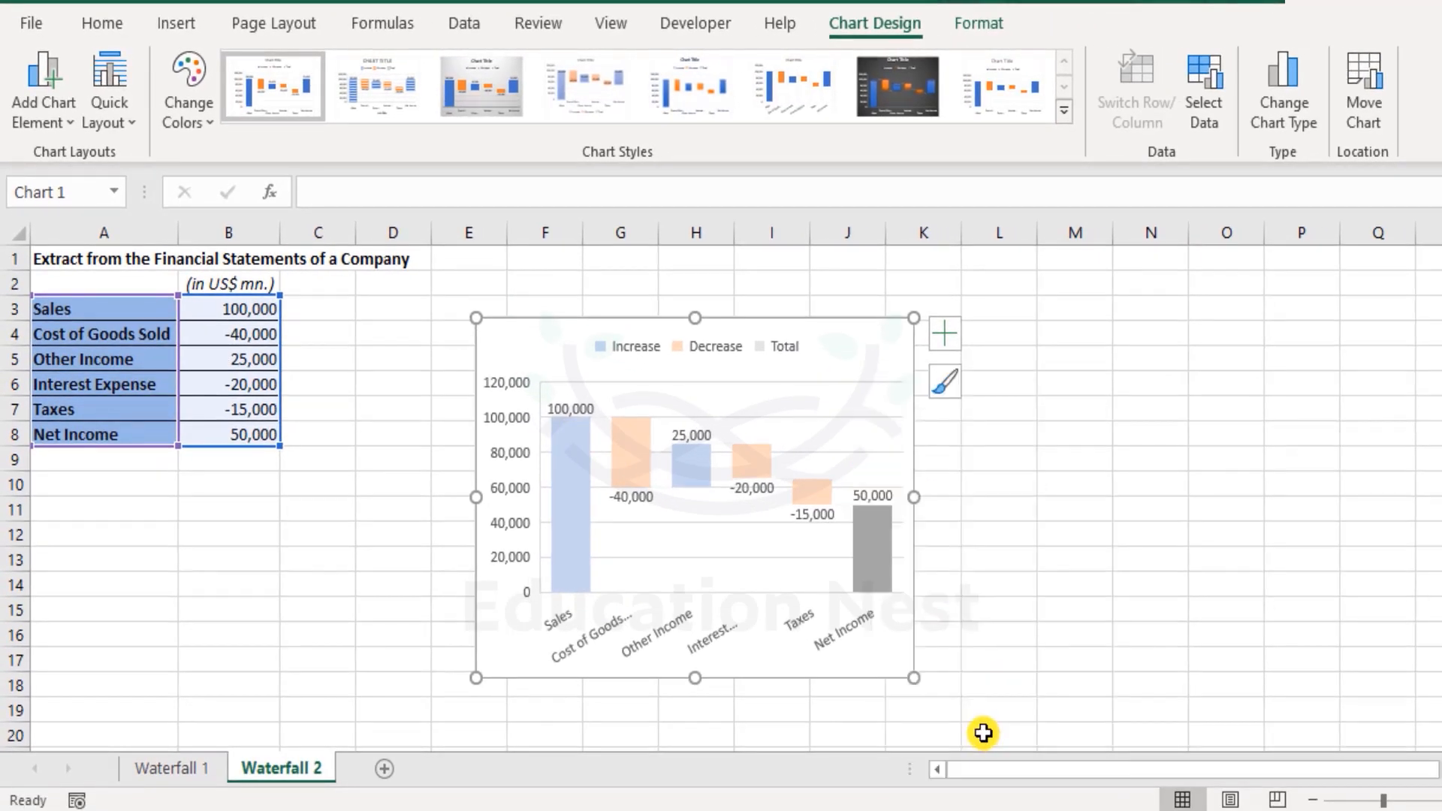
{"action": "left_click", "coordinate": [982, 586]}
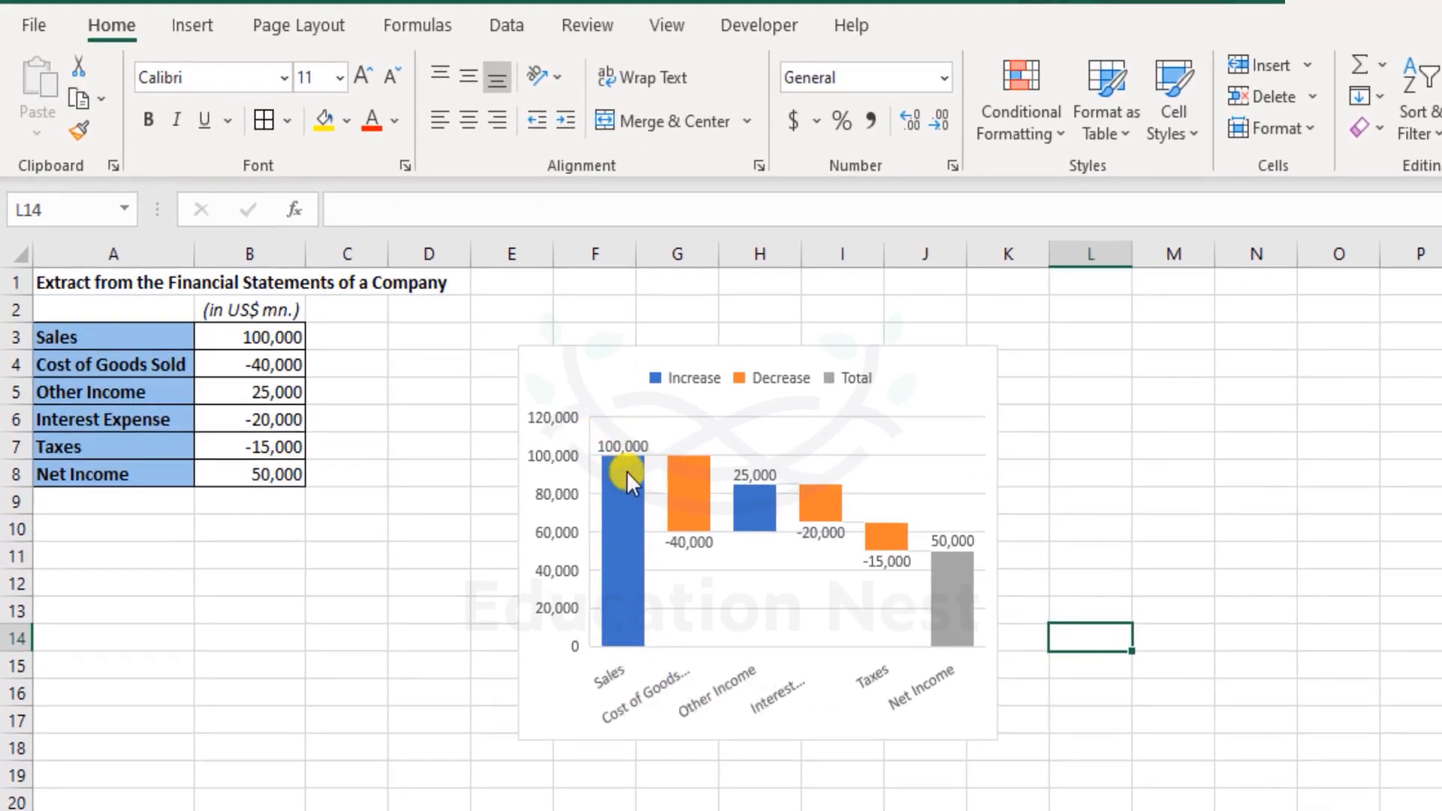
Step: Examine the Sales and Net Income columns, and how the Cost of Goods Sold, Other Income and Interest Expense columns link them
{"action": "mouse_move", "coordinate": [628, 451]}
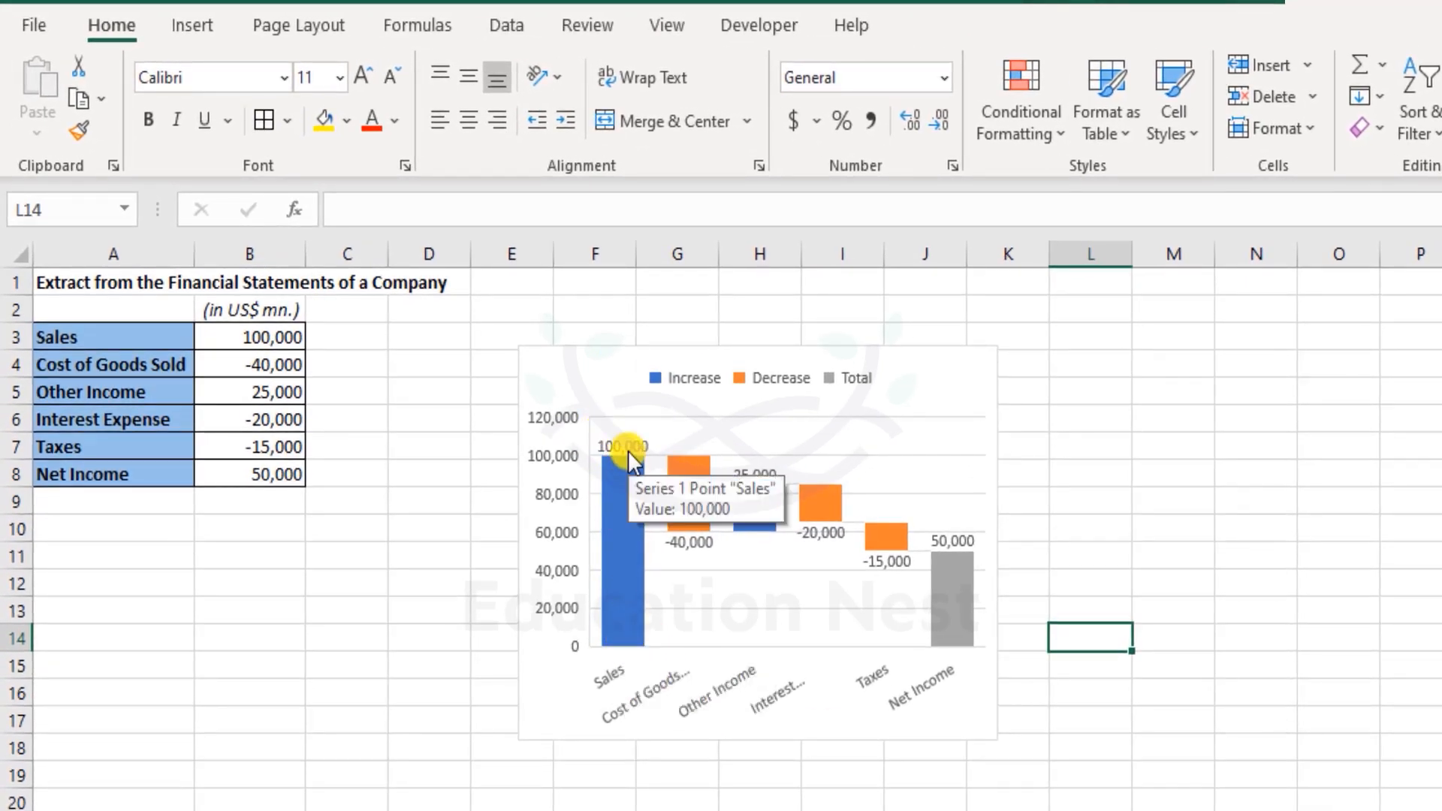
{"action": "left_click", "coordinate": [620, 569]}
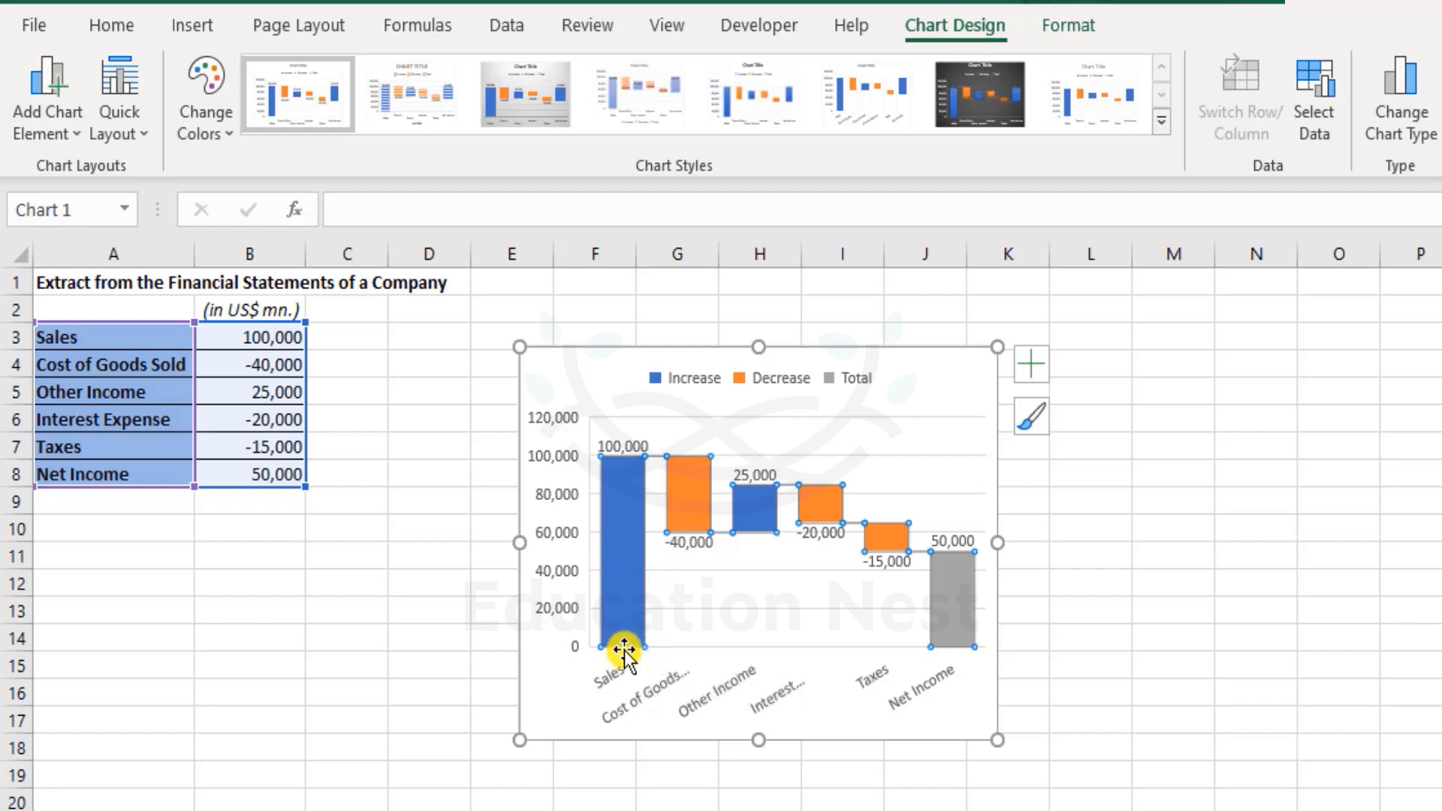
{"action": "mouse_move", "coordinate": [612, 644]}
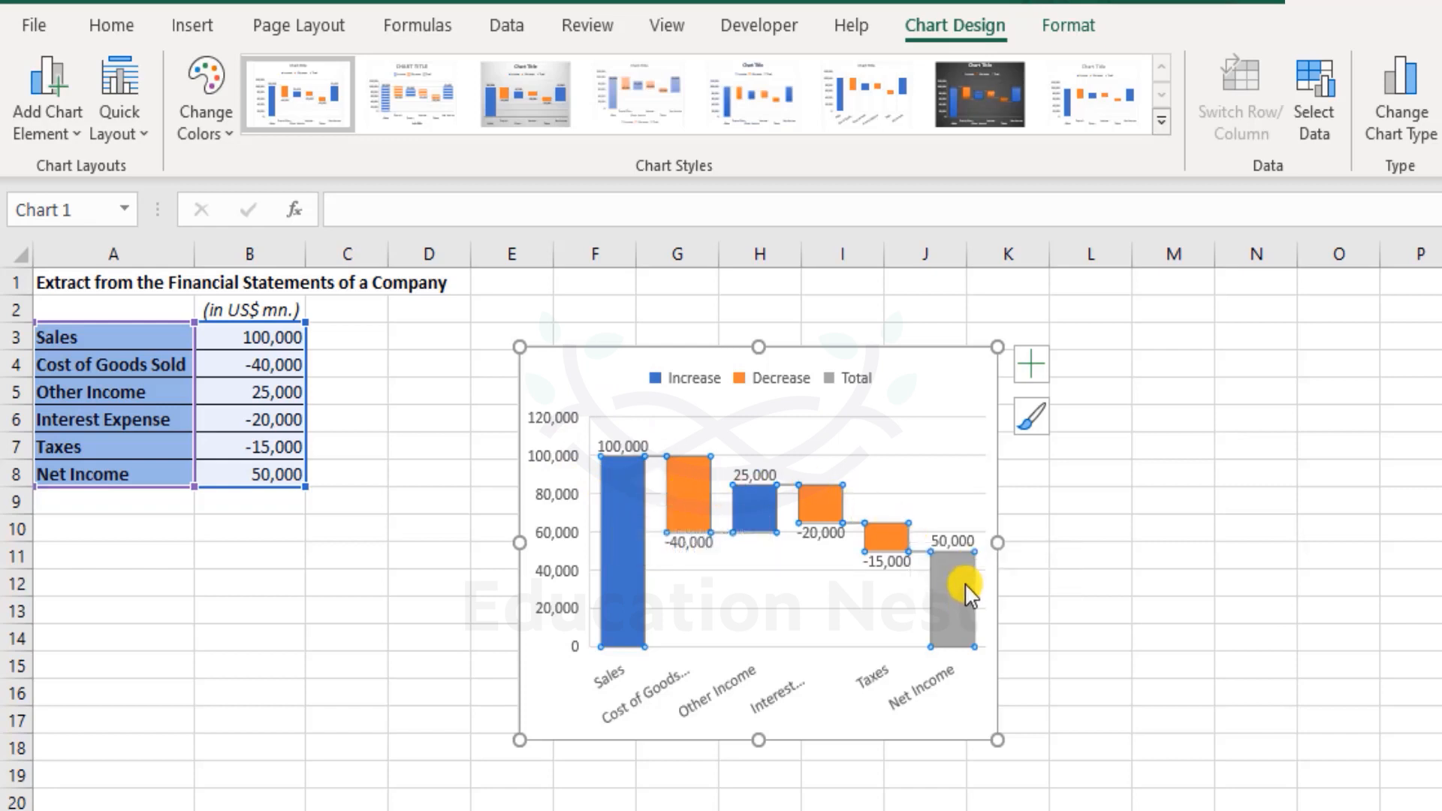
{"action": "mouse_move", "coordinate": [962, 614]}
{"action": "left_click", "coordinate": [1131, 550]}
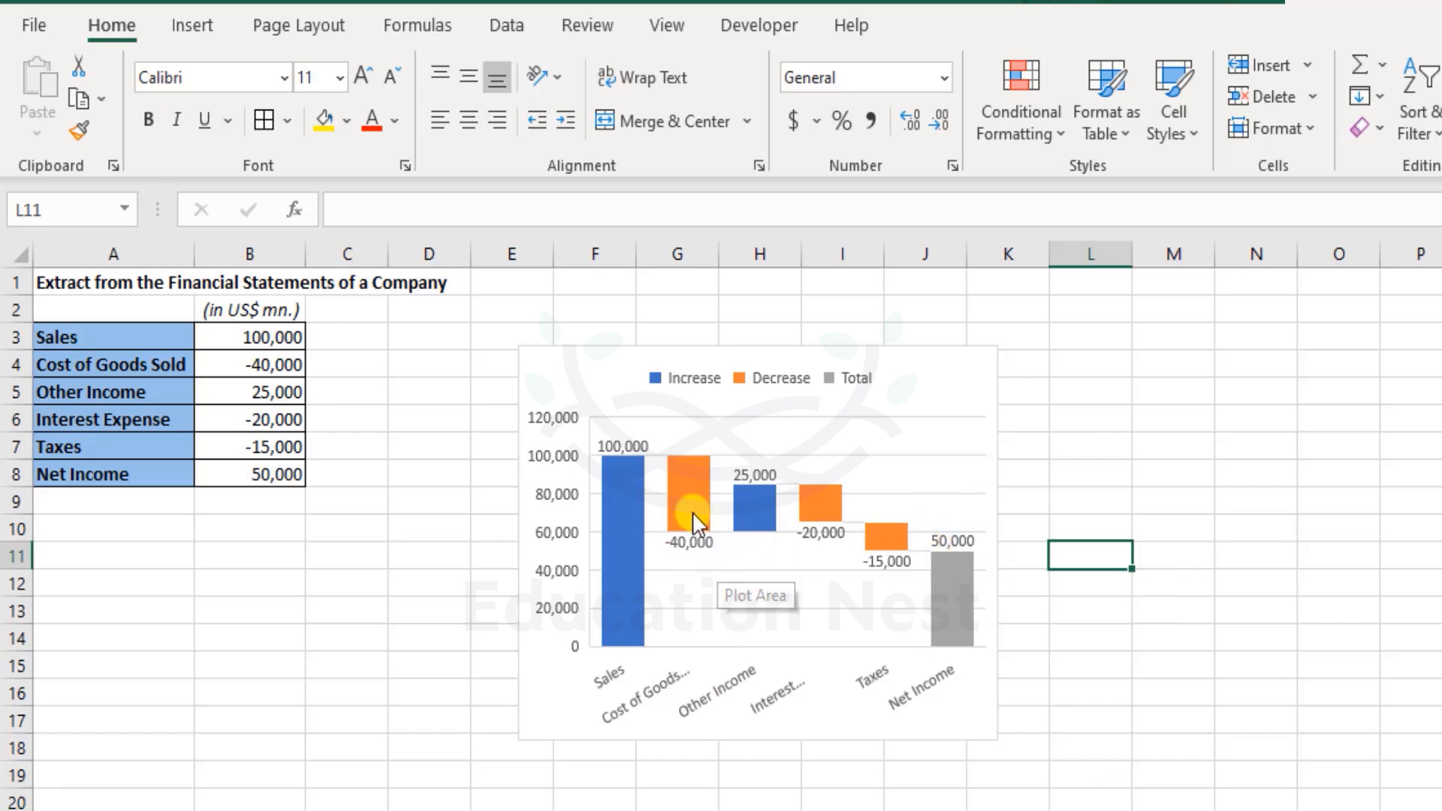
{"action": "left_click", "coordinate": [684, 487]}
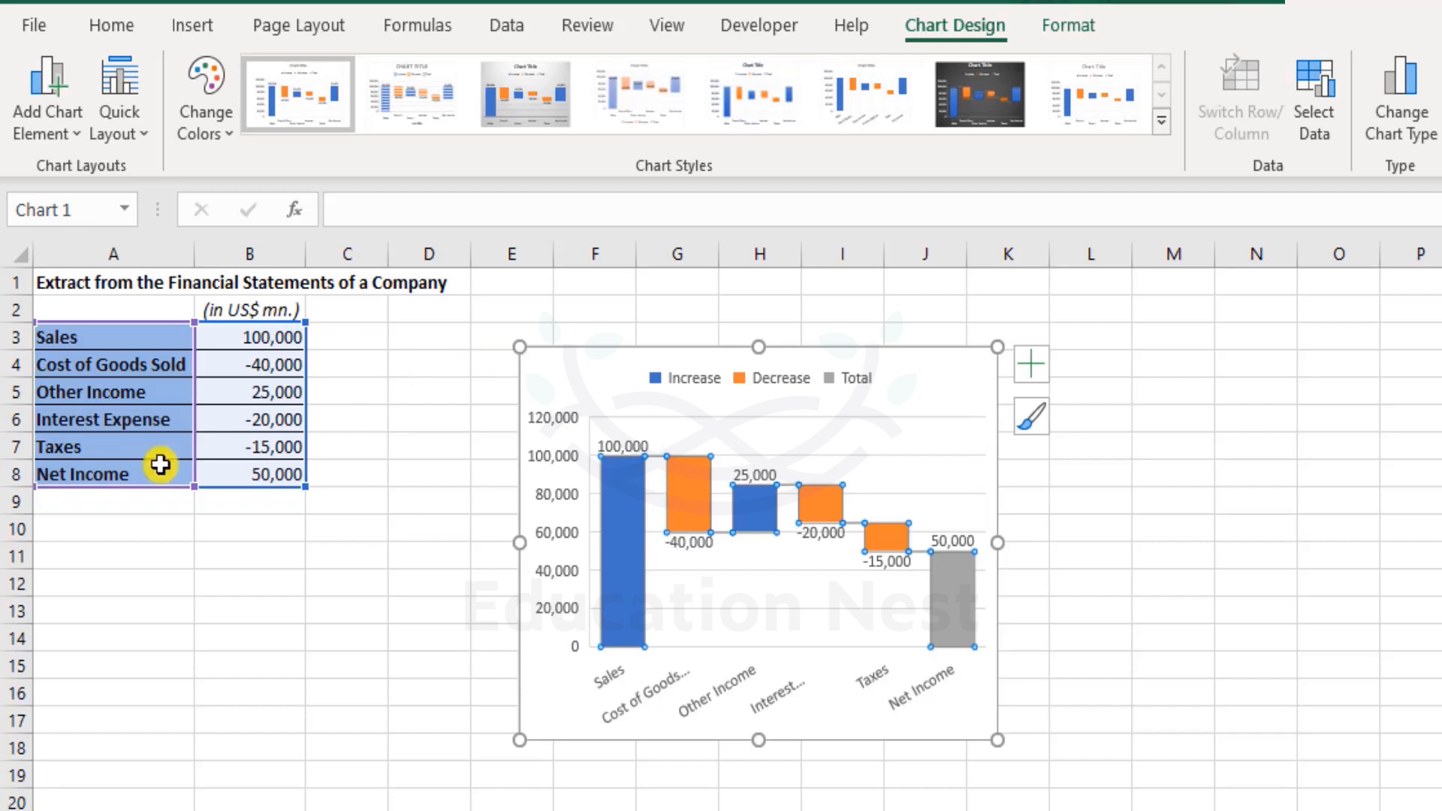
{"action": "left_click", "coordinate": [828, 507]}
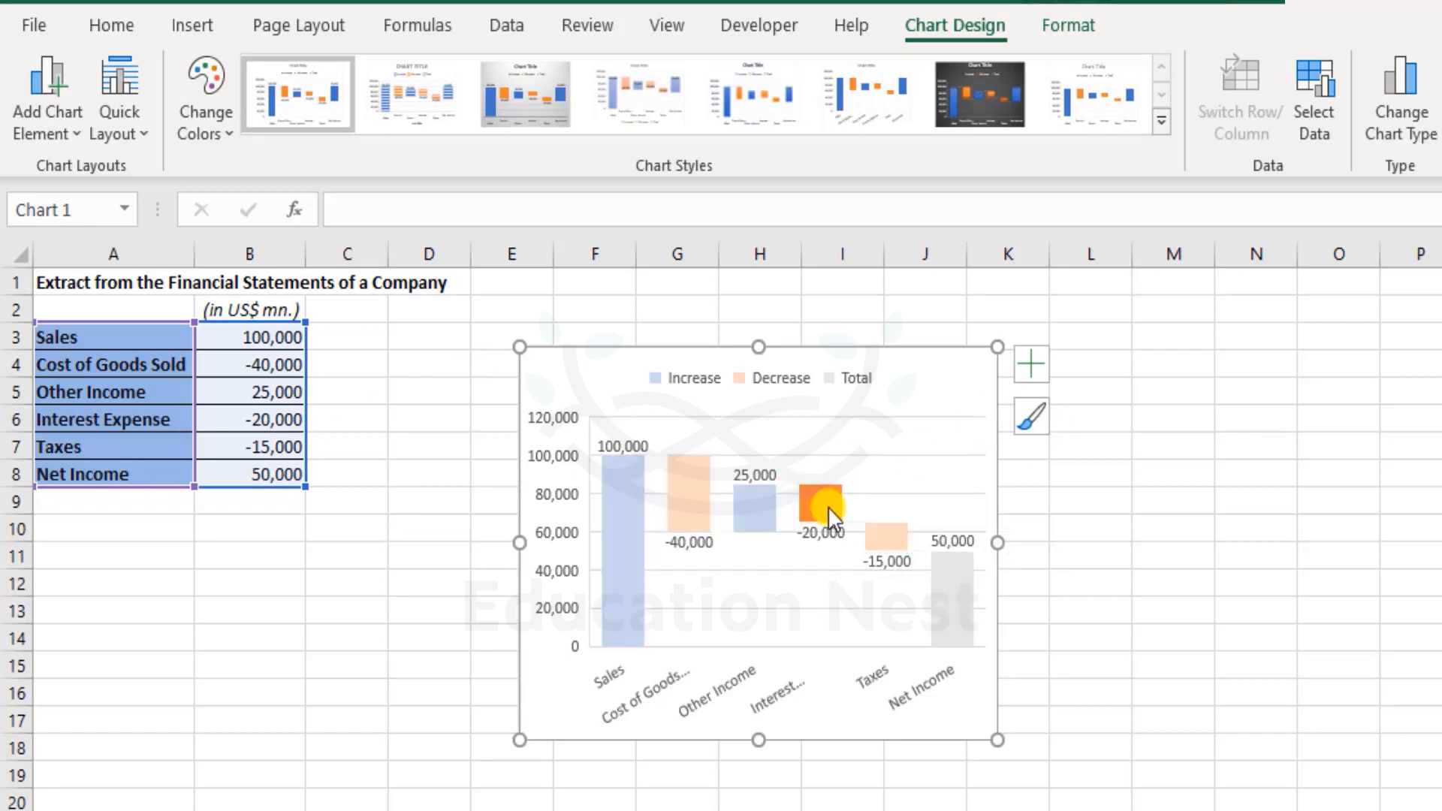
{"action": "left_click", "coordinate": [746, 507]}
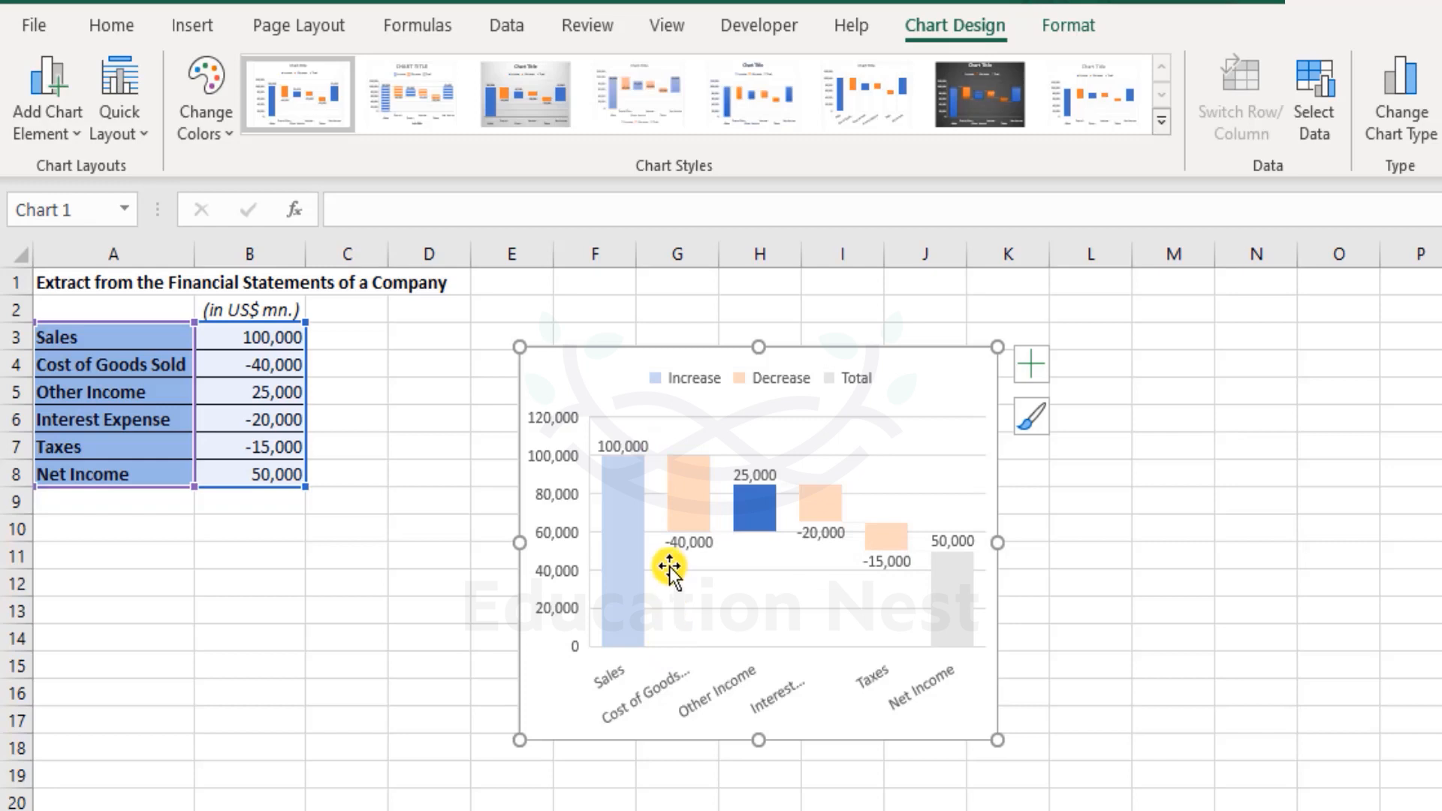
{"action": "left_click", "coordinate": [774, 507]}
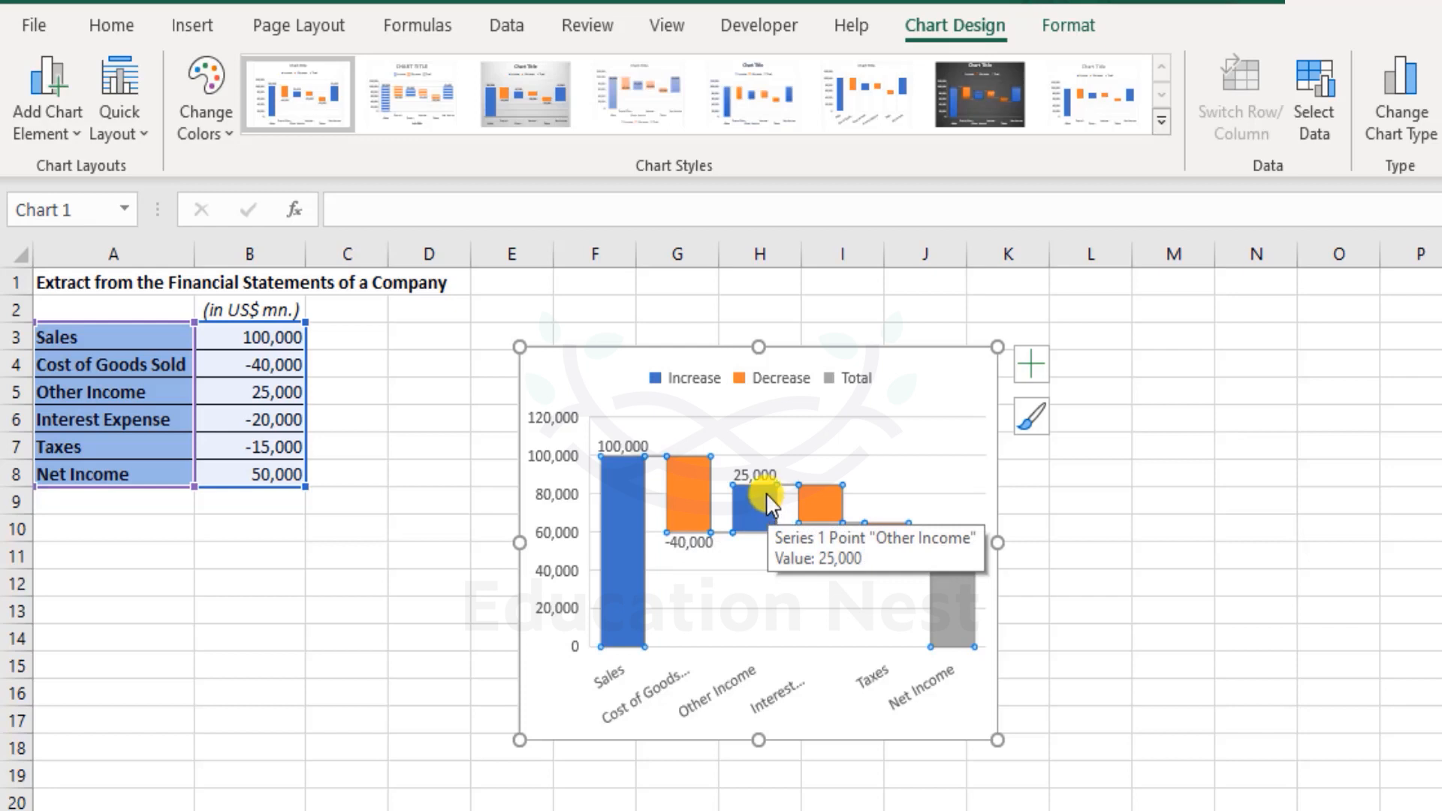
{"action": "left_click", "coordinate": [1082, 465]}
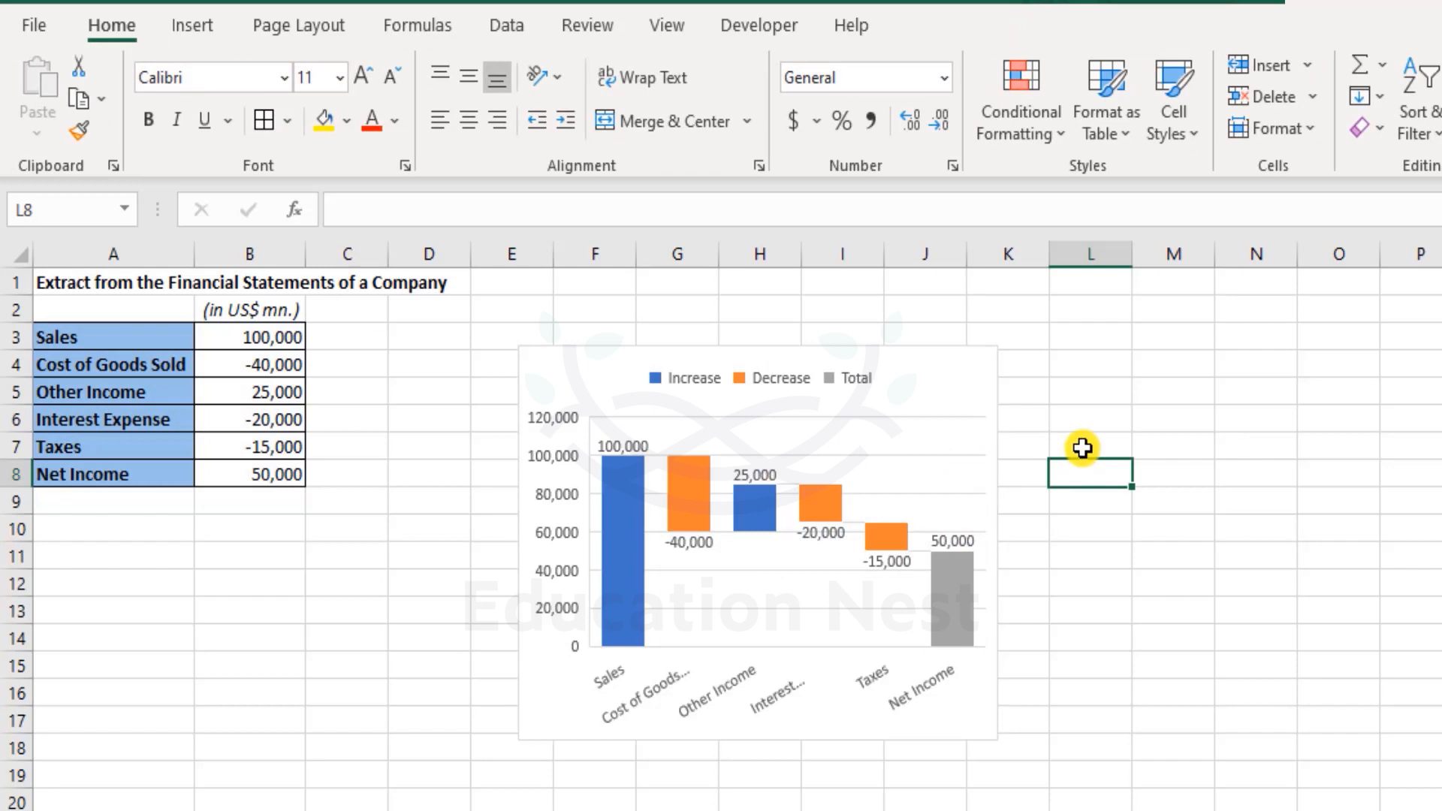